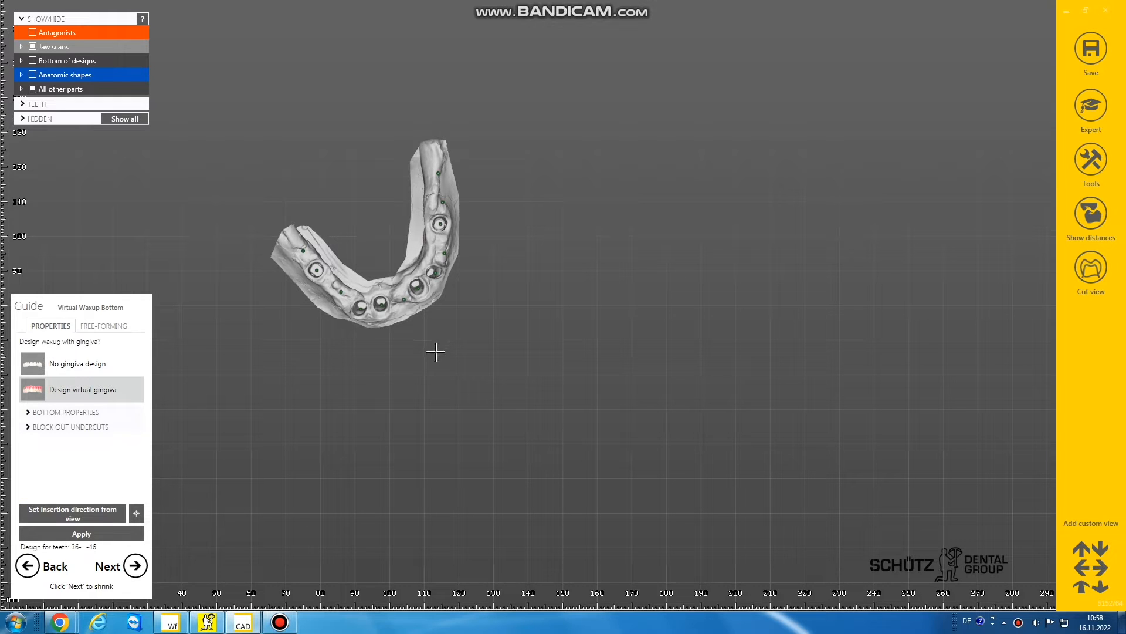
- Set the virtual waxup bottom's insertion direction from the current view and continue to the gingiva design
left_click(91, 515)
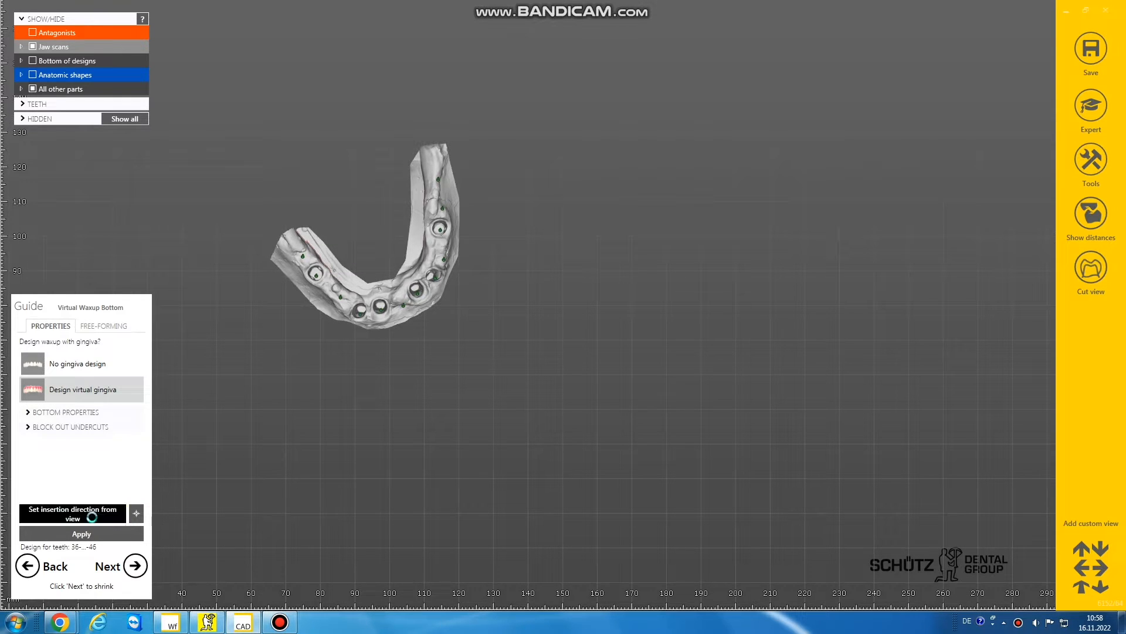
left_click(138, 567)
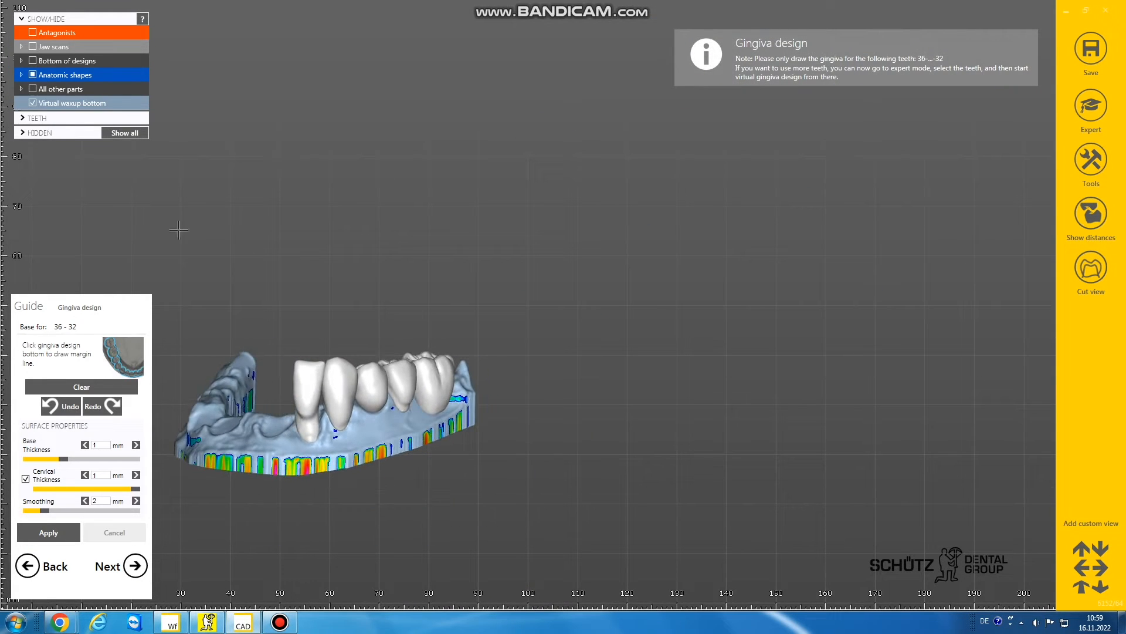
- Hide the anatomic shapes, draw a closed gingiva margin line around the frontmost tooth site of base 36–32, and continue to the following base
left_click(33, 74)
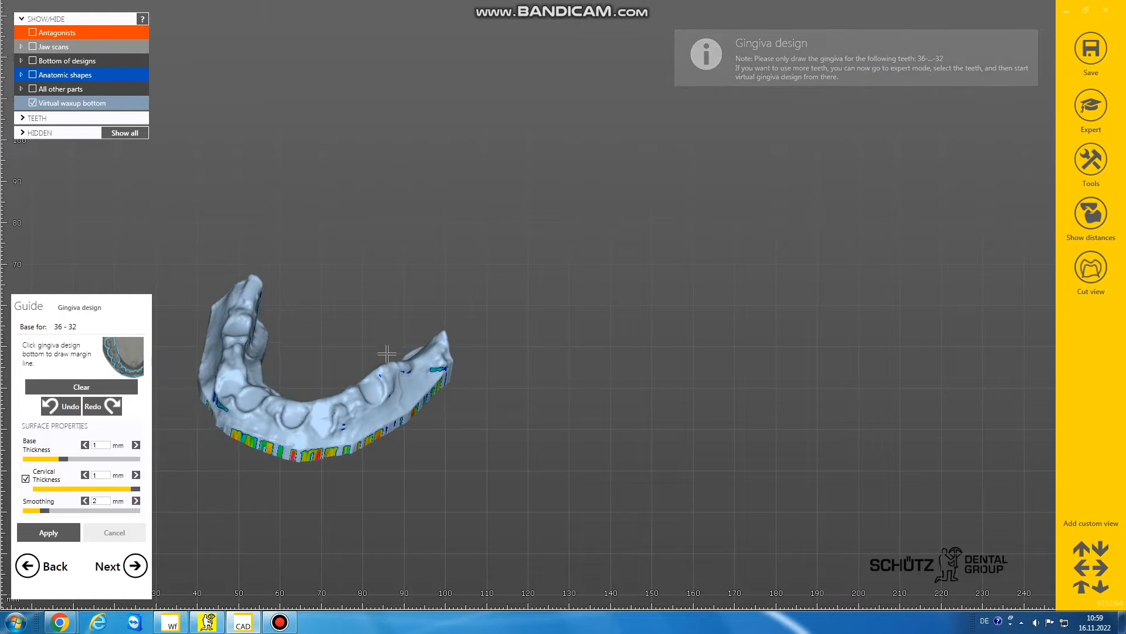
scroll(387, 353, "up", 5)
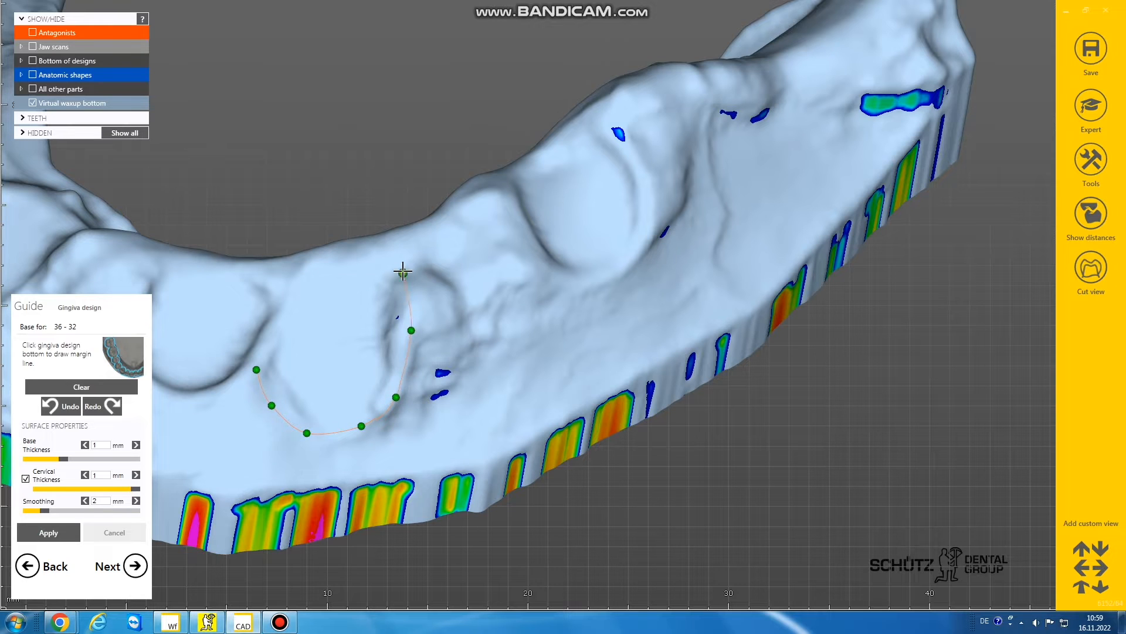
right_click_drag(403, 271, 396, 252)
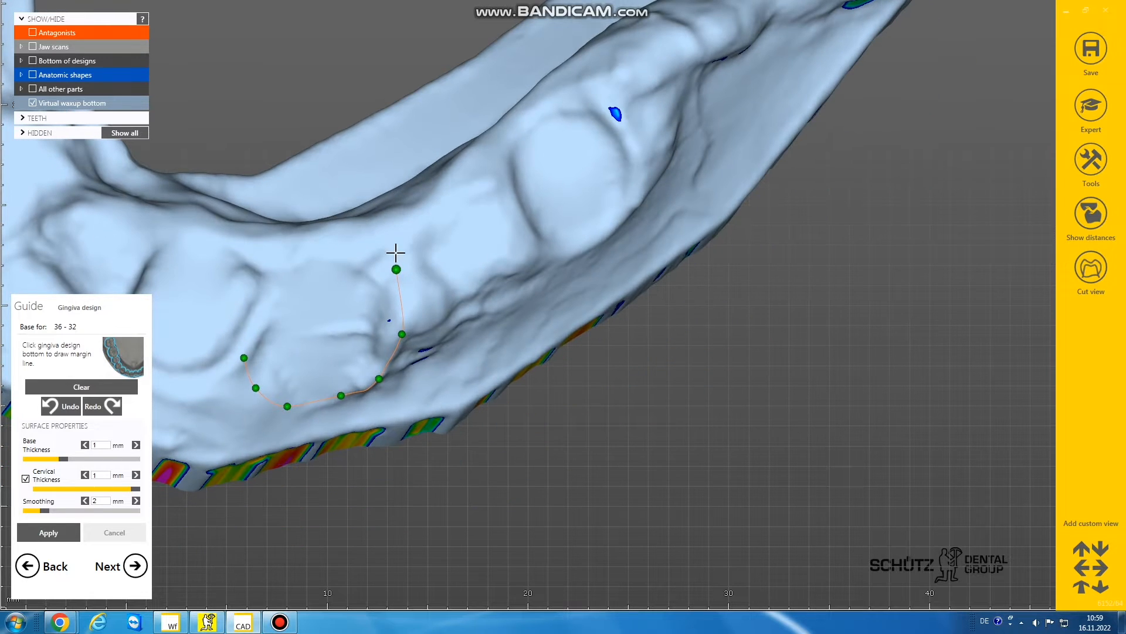
left_click(265, 282)
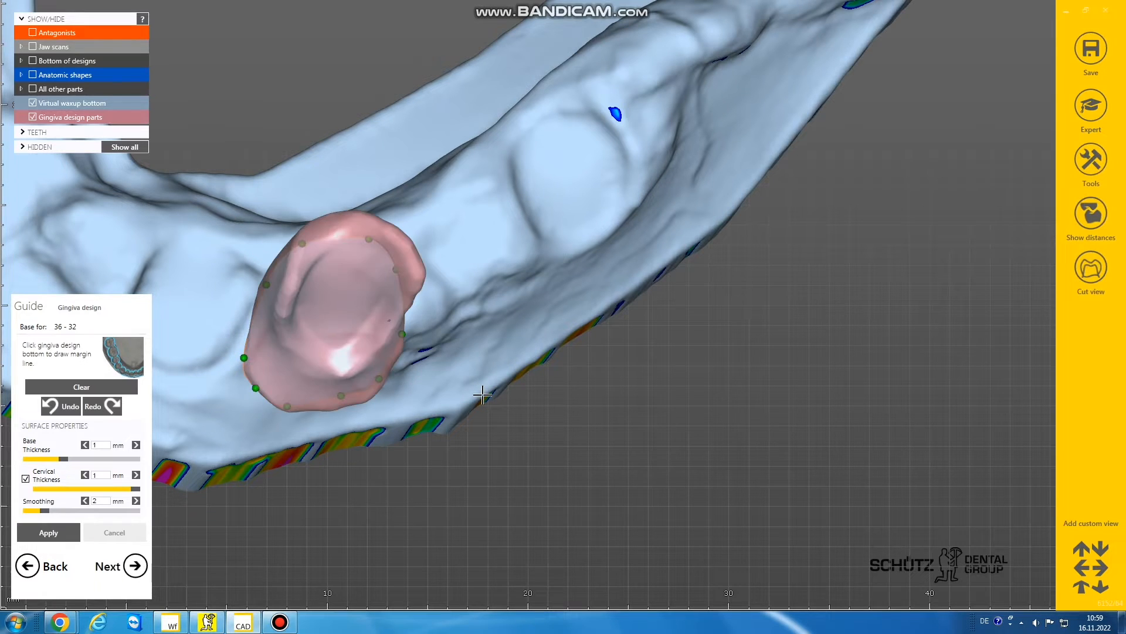
right_click_drag(482, 396, 250, 484)
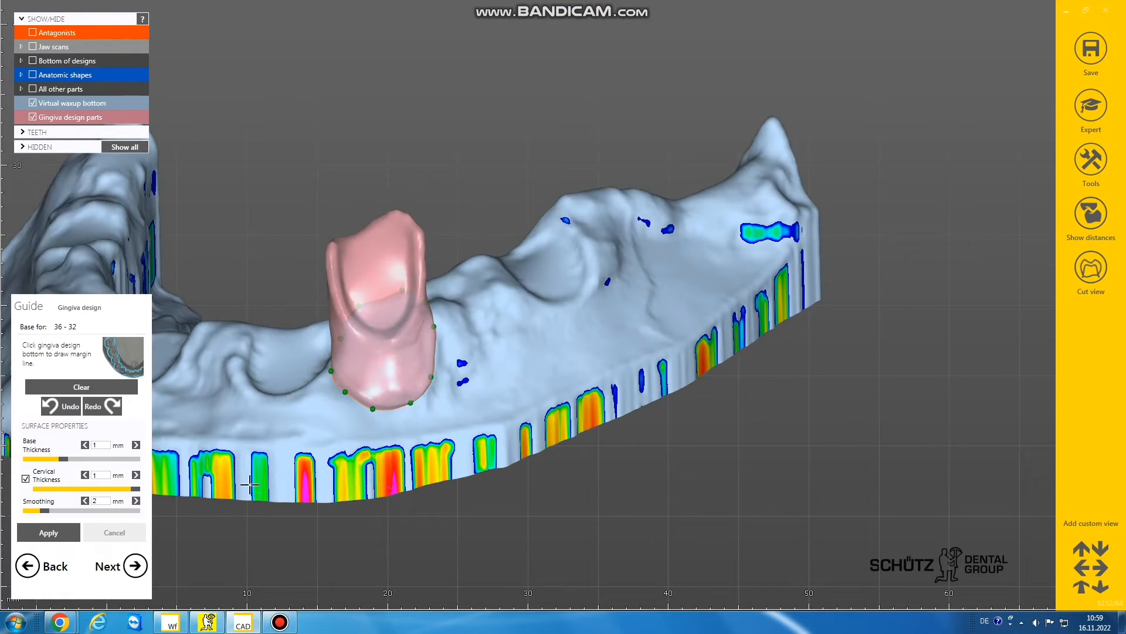
left_click(134, 565)
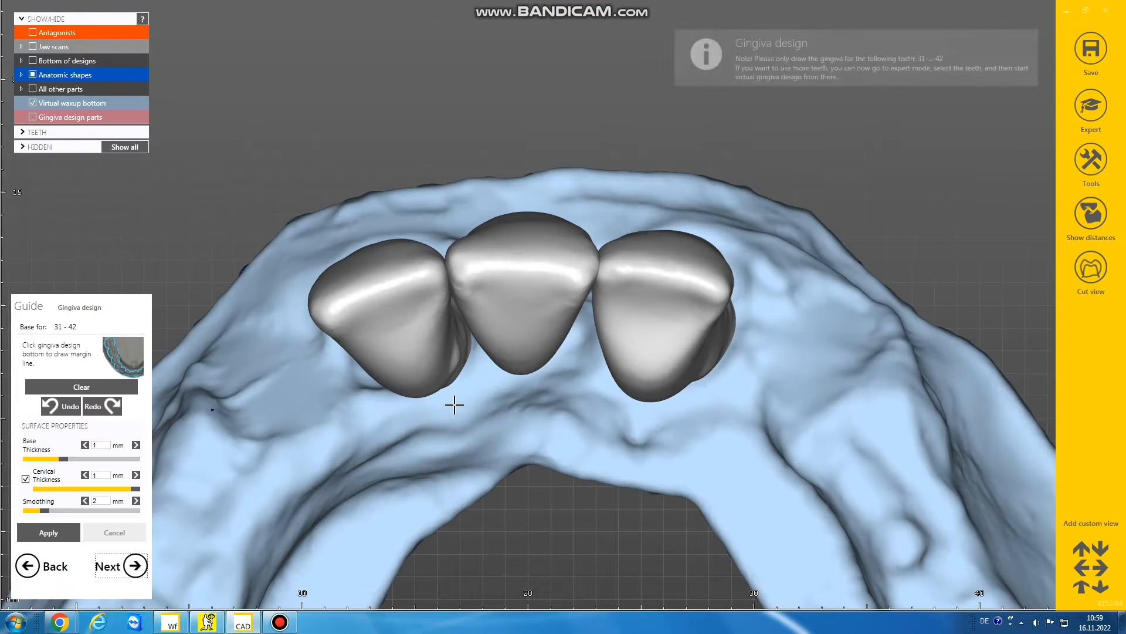
- Draw a closed gingiva margin line around the three front teeth of base 31–42, along their lingual and labial sides, and accept it
right_click_drag(455, 405, 379, 386)
scroll(457, 395, "down", 3)
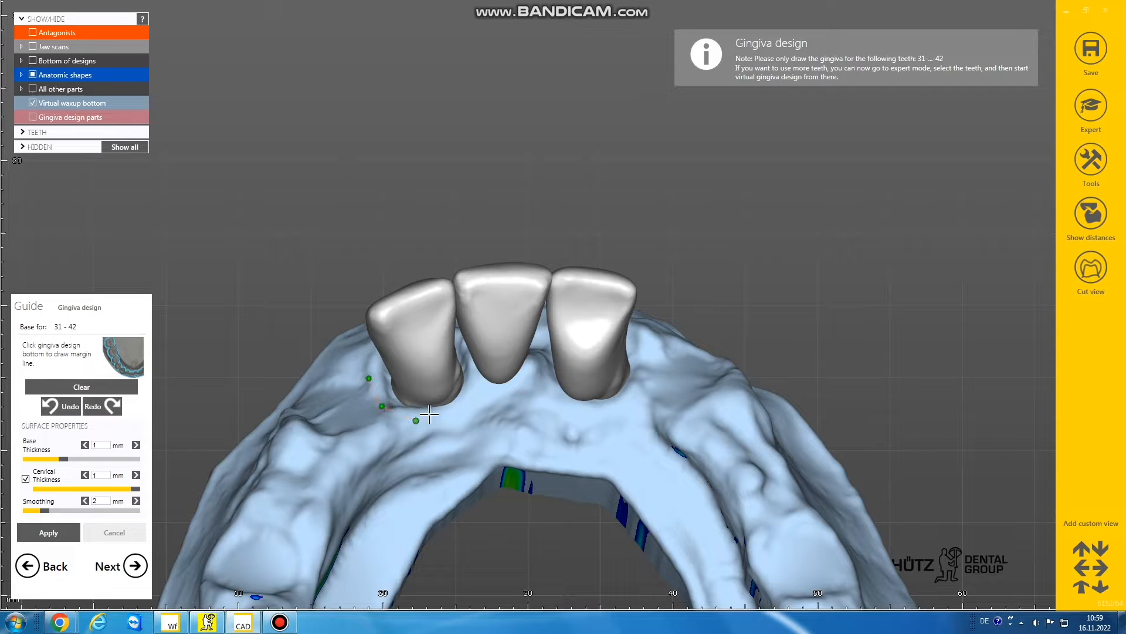
left_click(473, 392)
left_click(498, 402)
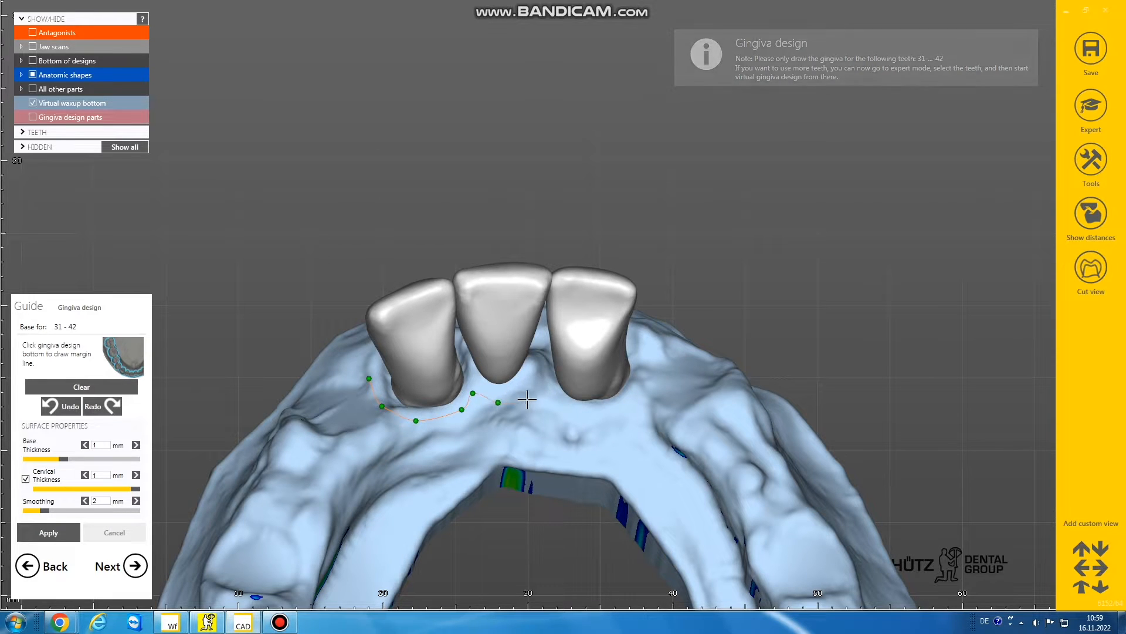
left_click(527, 401)
left_click(544, 392)
left_click(561, 408)
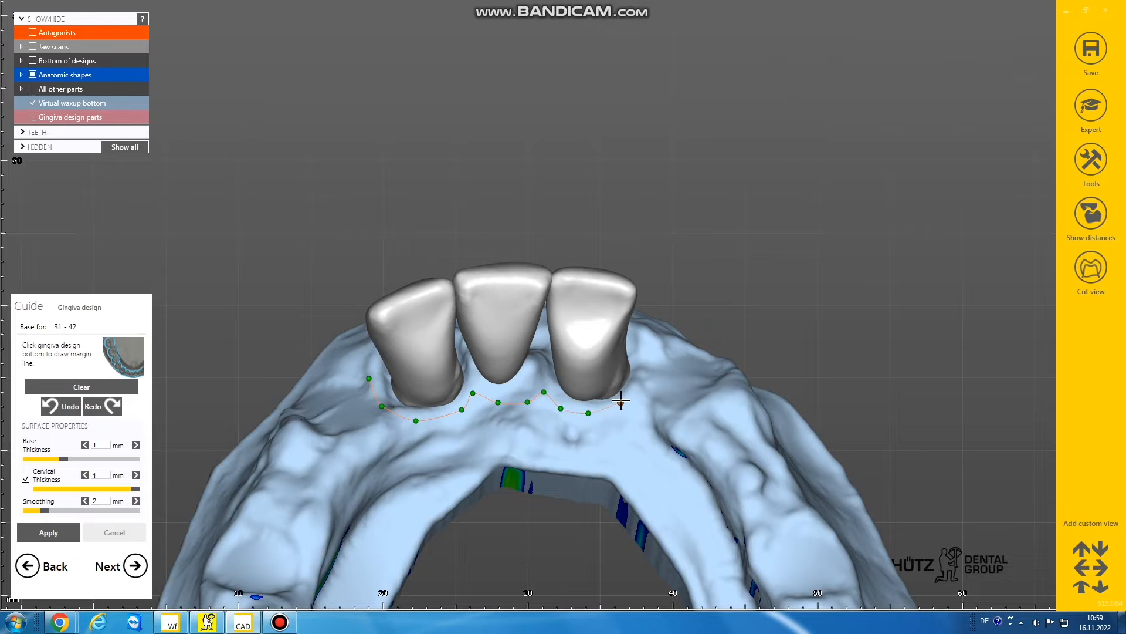
right_click_drag(636, 379, 458, 287)
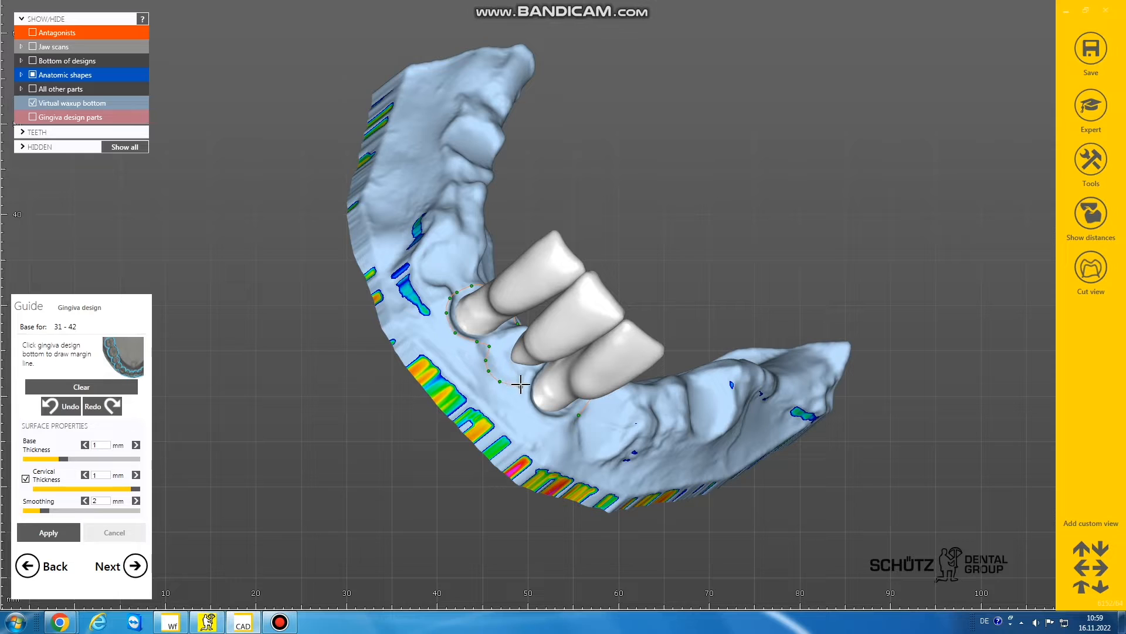
left_click(564, 417)
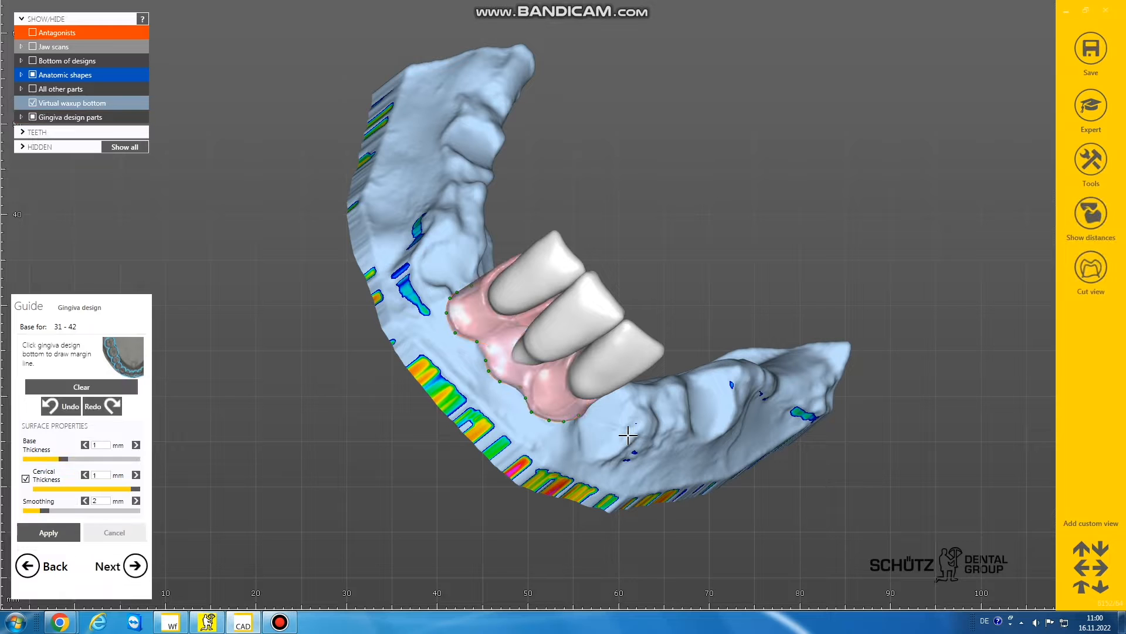
right_click_drag(595, 425, 540, 418)
left_click(134, 567)
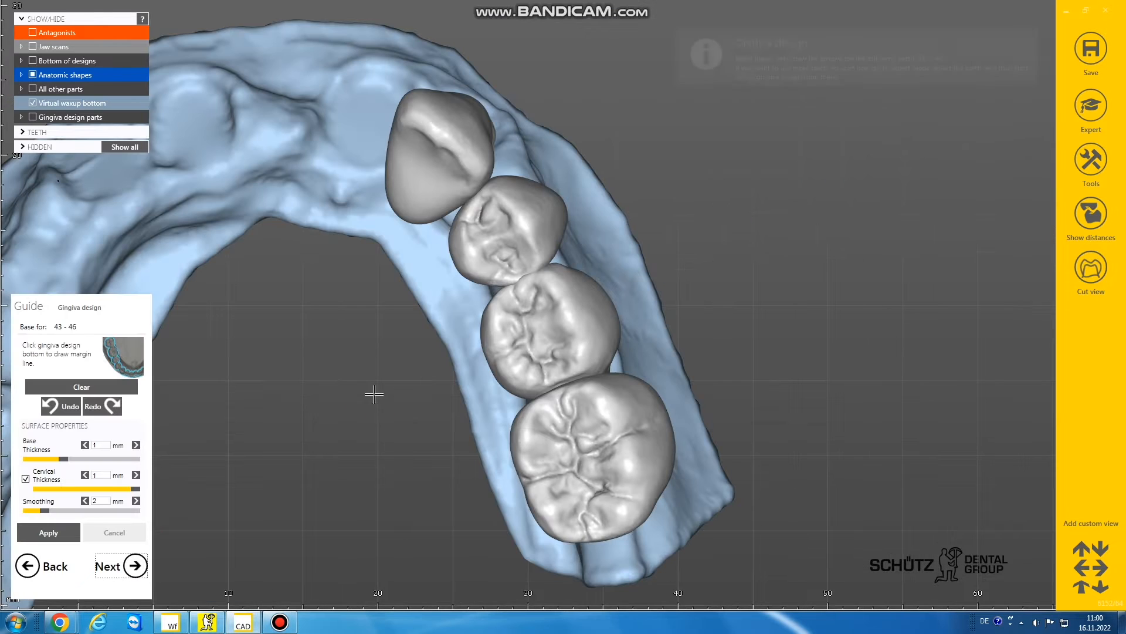
- Draw a closed gingiva margin line around the canine of base 43–46 and continue to free-forming the gingiva
right_click_drag(372, 392, 349, 203)
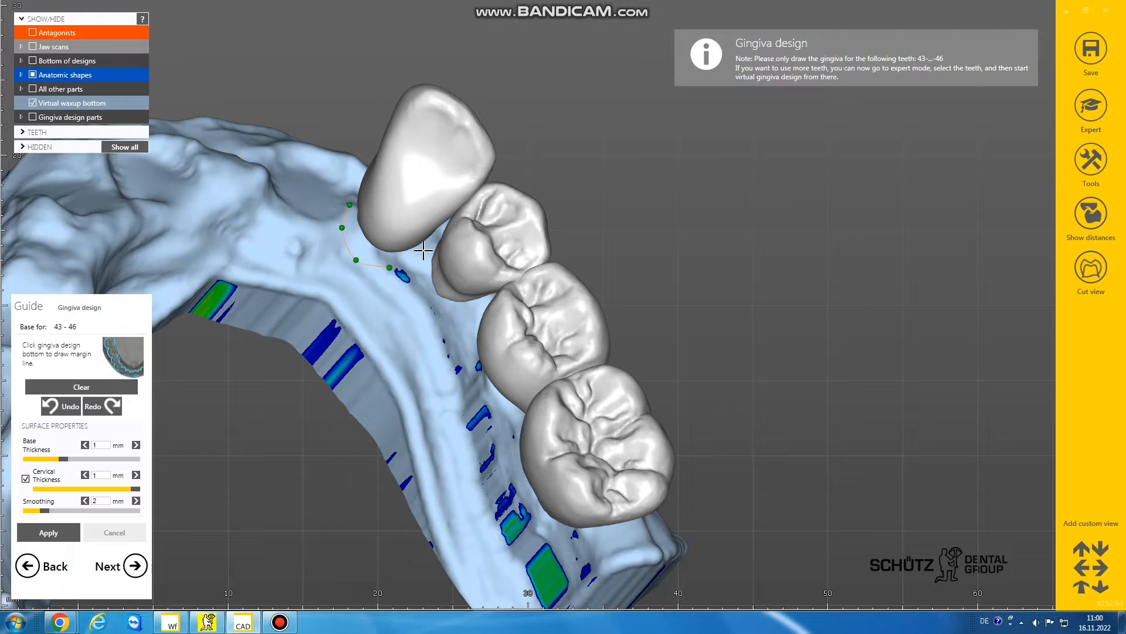
right_click_drag(423, 251, 535, 131)
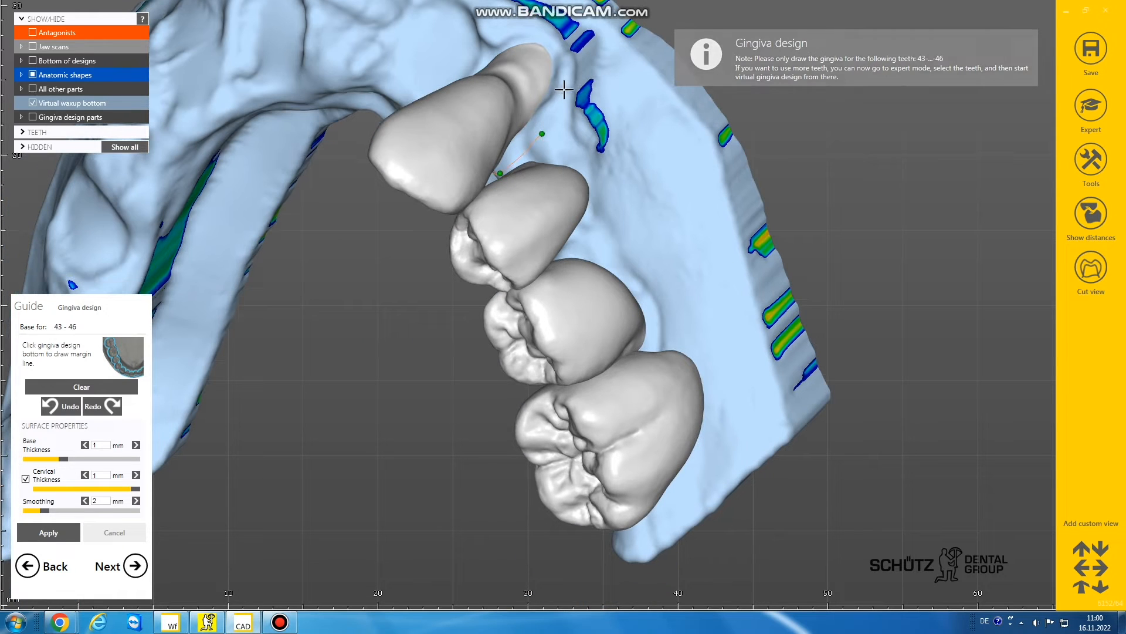
left_click(565, 89)
left_click(561, 49)
left_click(531, 30)
left_click(494, 40)
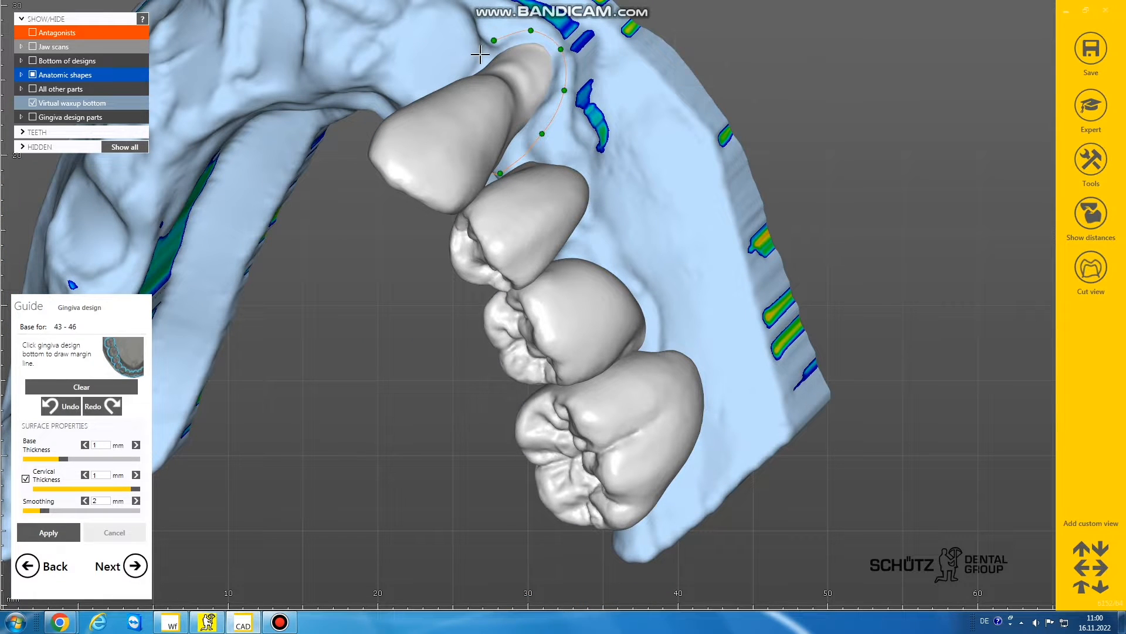
left_click(480, 54)
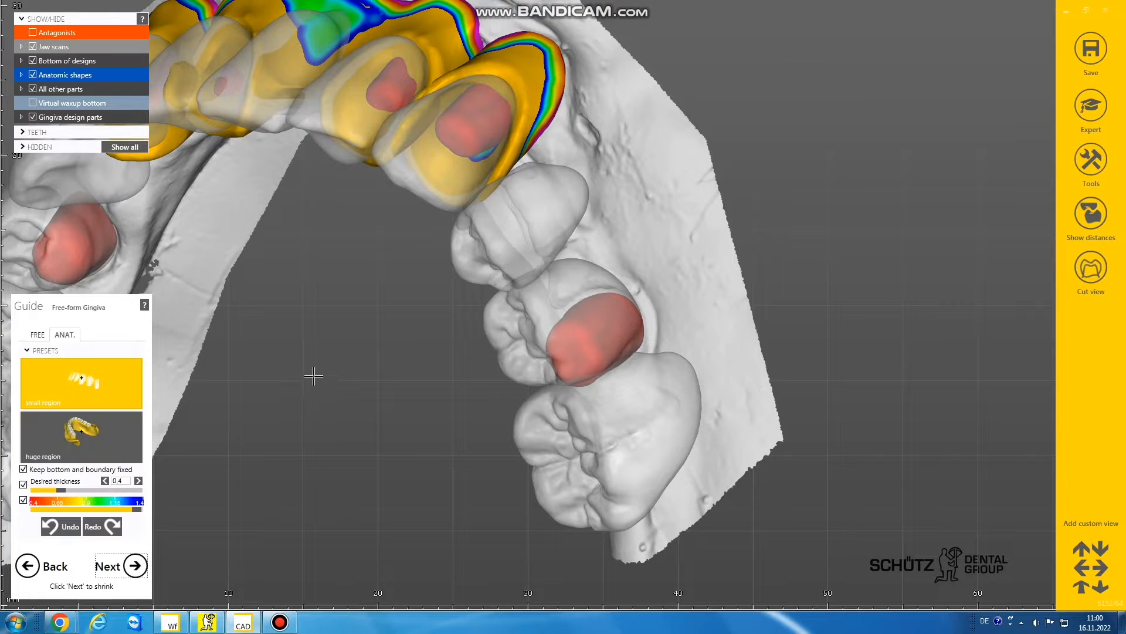
- Hide the anatomic shapes and smooth the gingiva's upper edges around the red abutments with the freehand Smooth/Flatten brush
right_click_drag(234, 293, 304, 288)
scroll(303, 288, "down", 3)
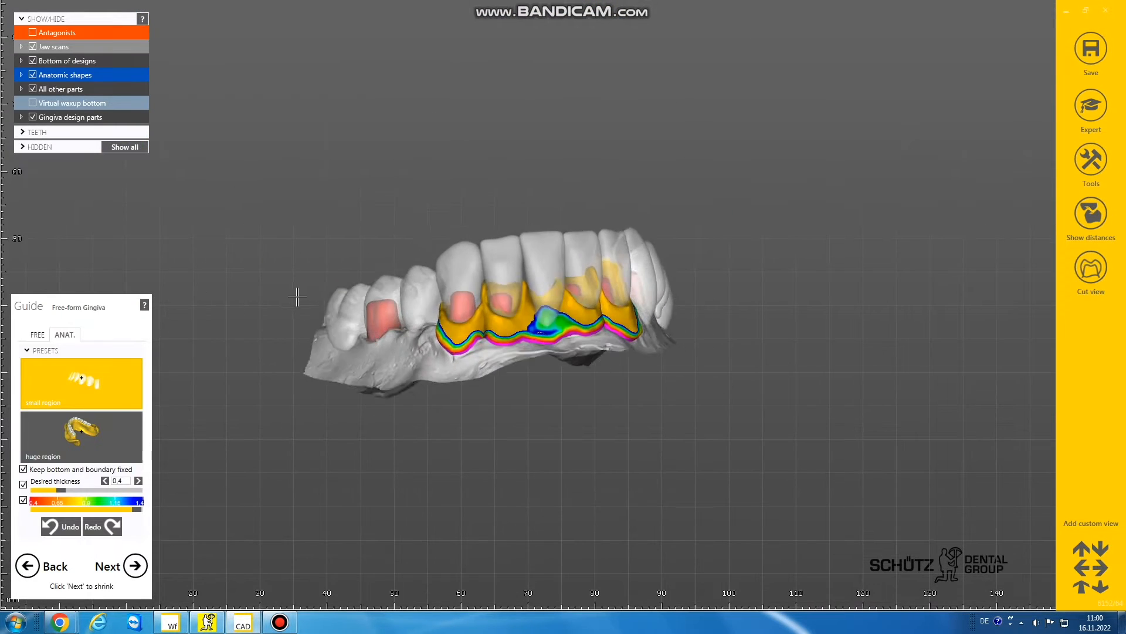
left_click(32, 74)
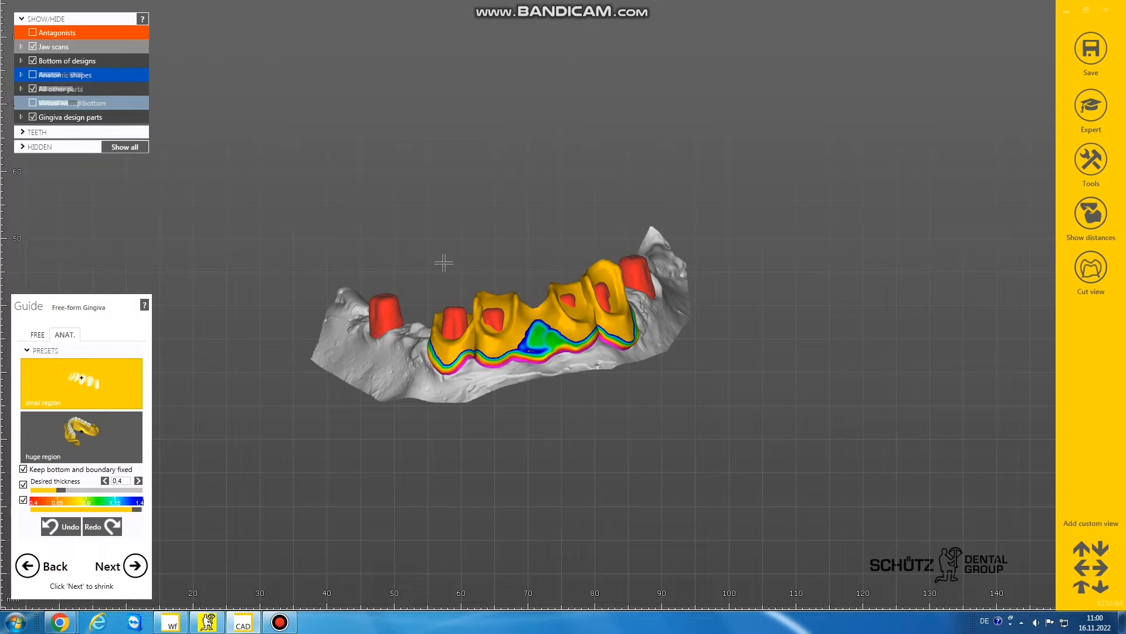
left_click(33, 102)
left_click(38, 334)
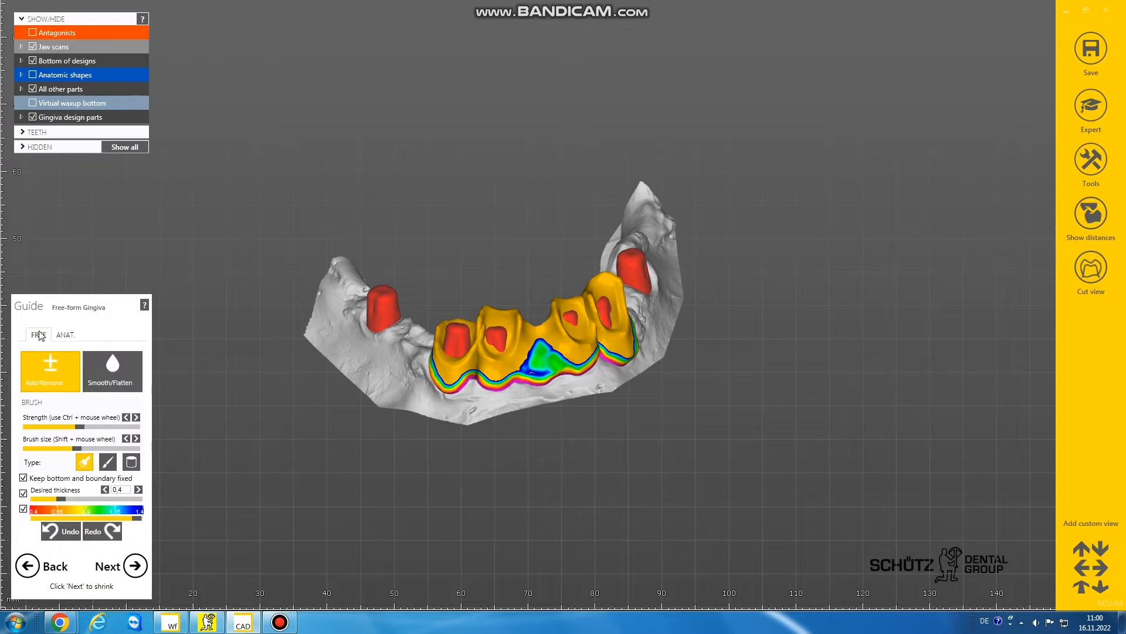
scroll(478, 335, "up", 5)
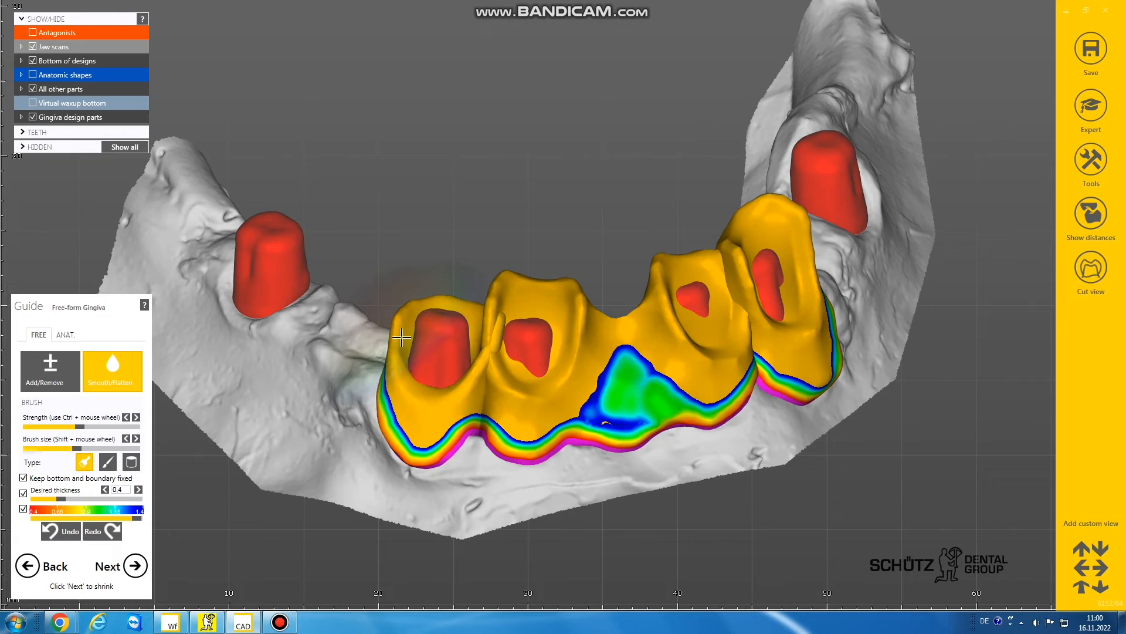
left_click_drag(469, 323, 493, 303)
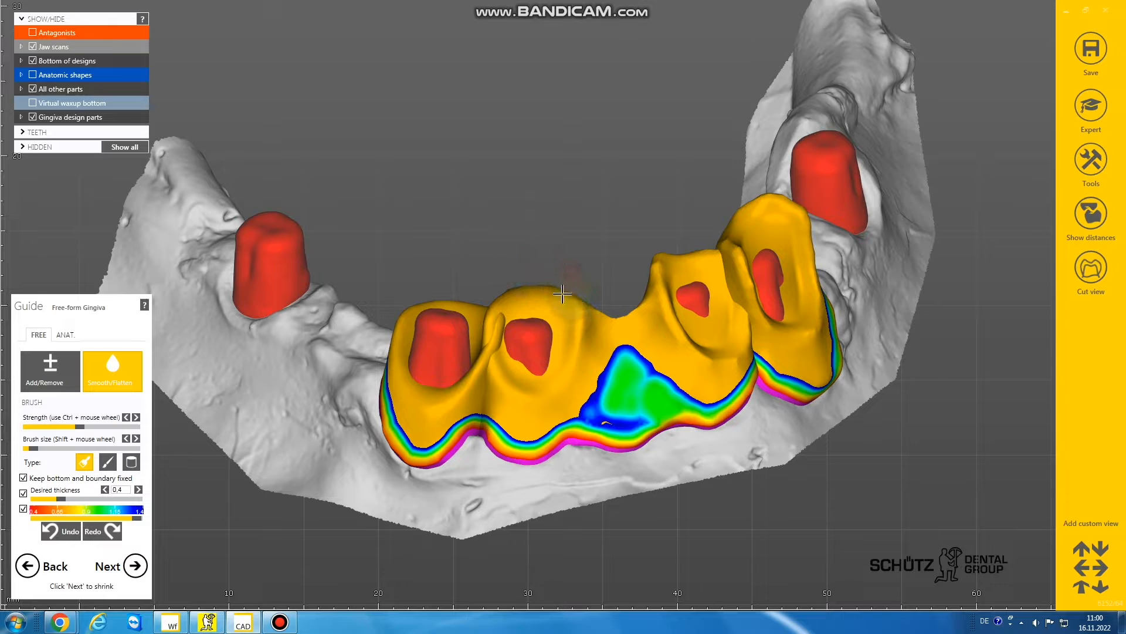
mouse_move(557, 290)
left_mouse_down()
mouse_move(664, 269)
mouse_move(777, 216)
mouse_move(792, 227)
mouse_move(800, 319)
mouse_move(634, 311)
mouse_move(499, 335)
mouse_move(497, 322)
left_mouse_up()
right_click_drag(497, 330, 432, 352)
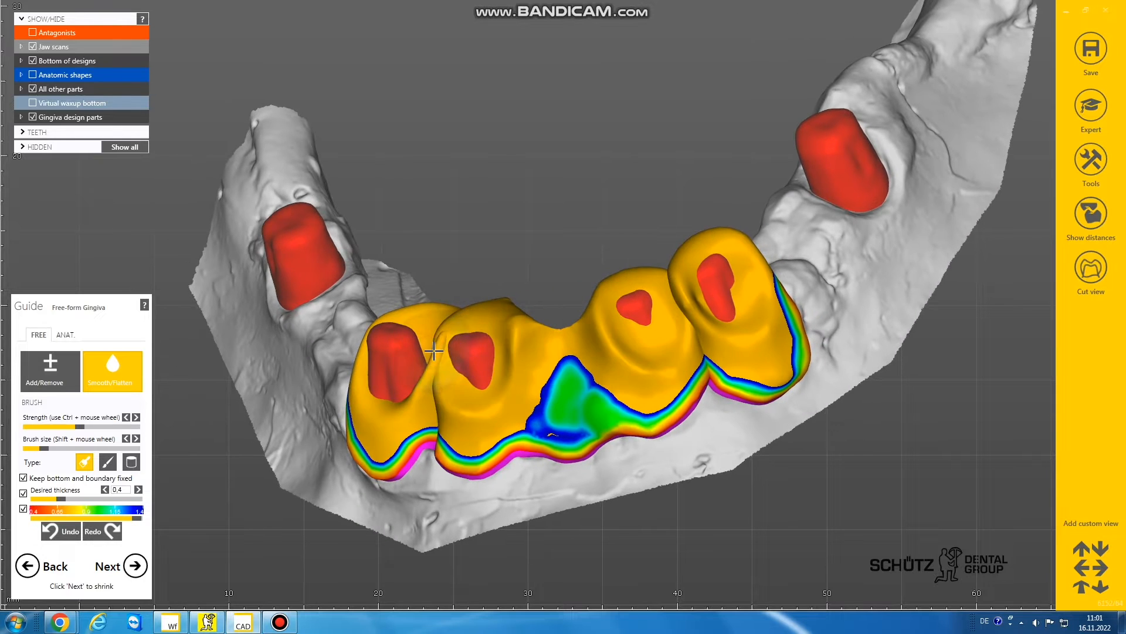
left_click_drag(432, 352, 431, 359)
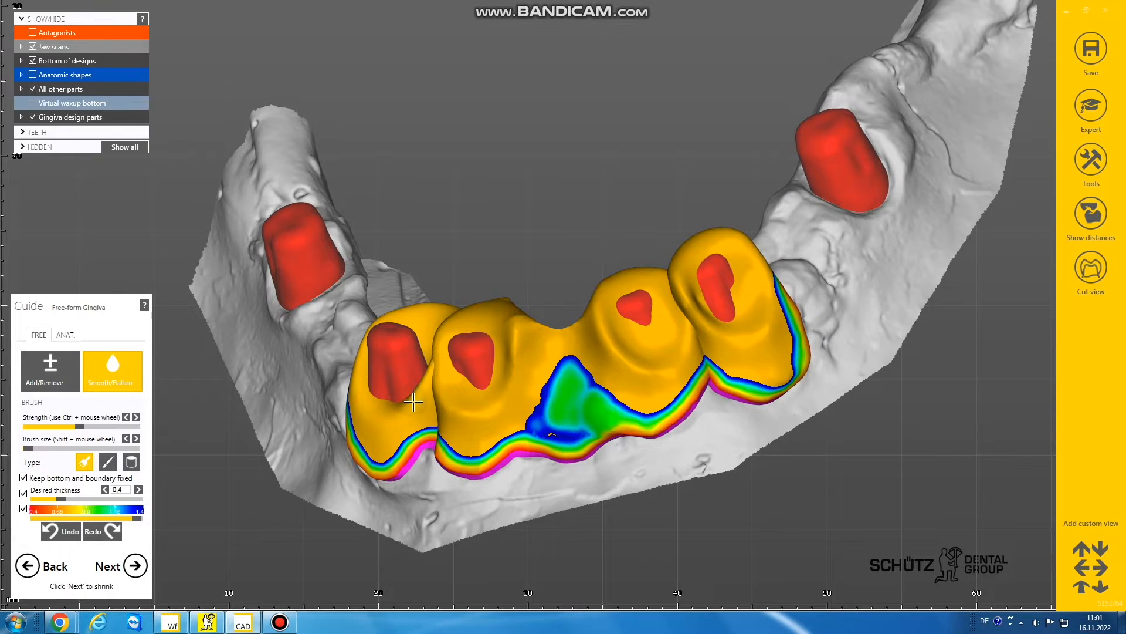
right_click_drag(413, 401, 521, 269)
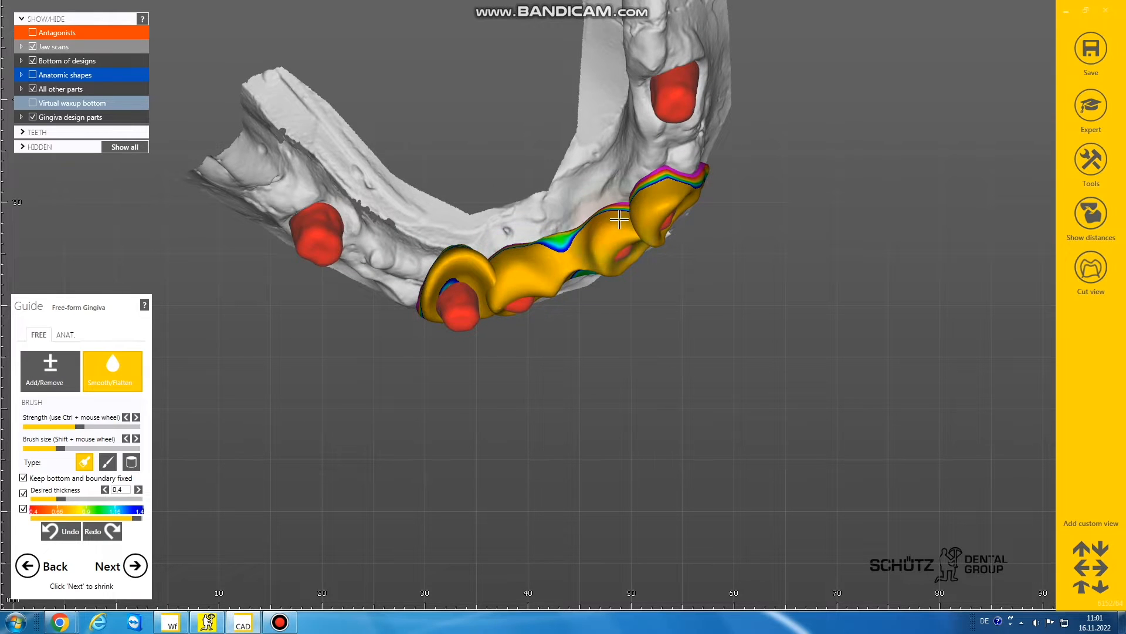
- Show the anatomic shapes and build up the labial gingiva beneath the front teeth with the Add/Remove brush
left_click(33, 75)
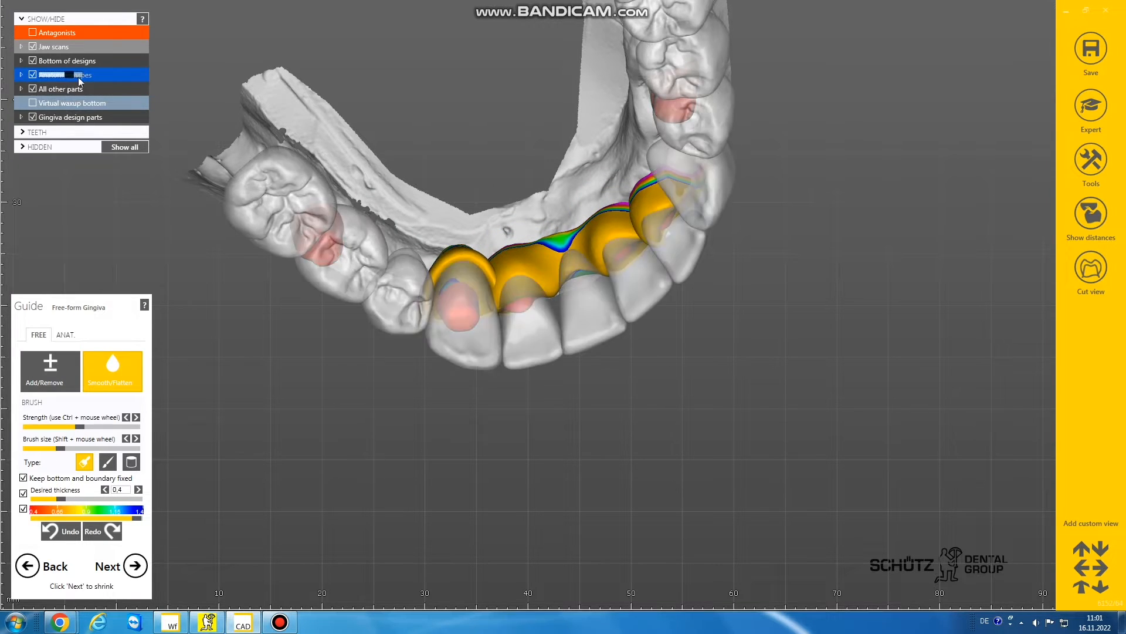
right_click_drag(328, 176, 353, 222)
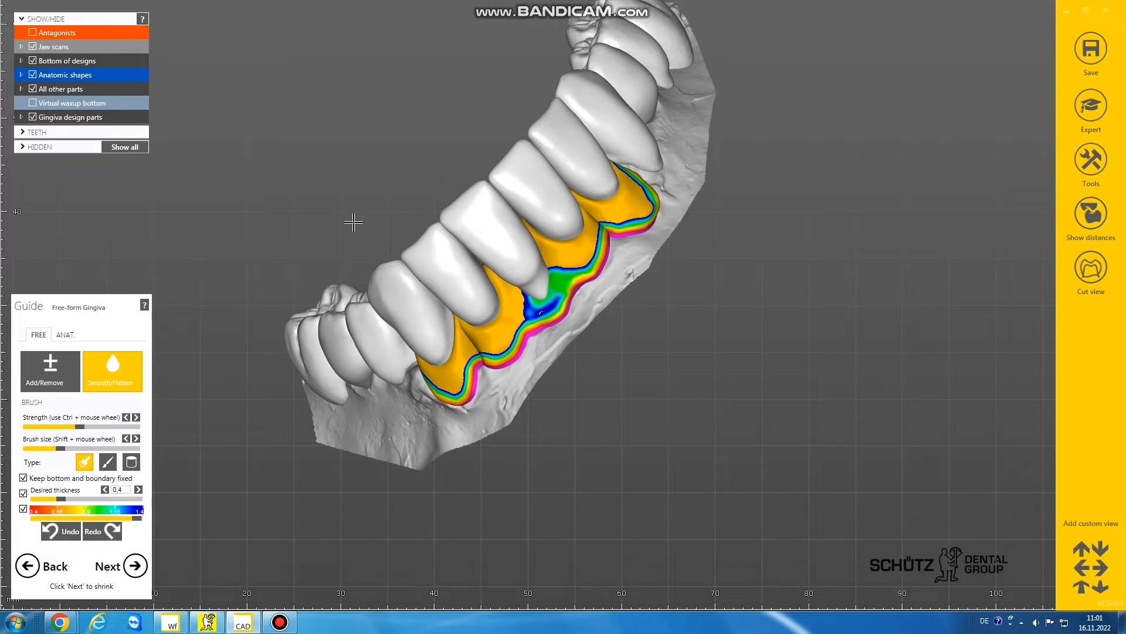
left_click(50, 369)
scroll(516, 293, "up", 5)
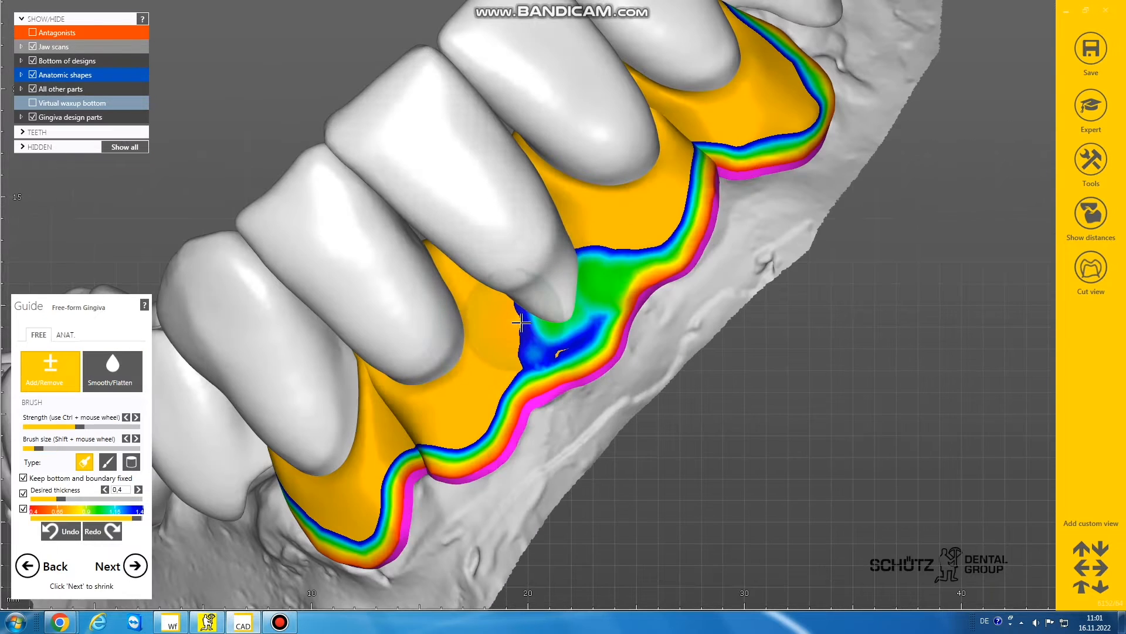
mouse_move(511, 305)
left_mouse_down()
mouse_move(503, 319)
mouse_move(518, 322)
mouse_move(580, 260)
mouse_move(593, 237)
mouse_move(581, 213)
mouse_move(569, 259)
mouse_move(541, 289)
mouse_move(482, 291)
mouse_move(479, 330)
mouse_move(425, 376)
mouse_move(390, 382)
mouse_move(336, 450)
left_mouse_up()
scroll(573, 202, "down", 1)
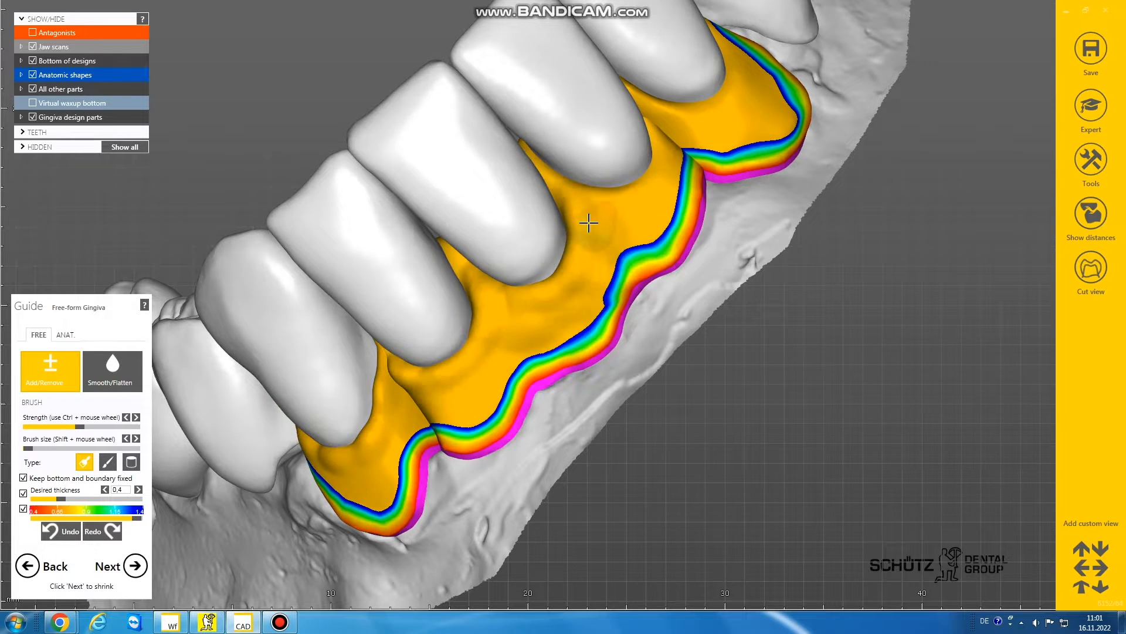
mouse_move(588, 221)
left_mouse_down()
mouse_move(588, 194)
mouse_move(634, 191)
mouse_move(658, 163)
mouse_move(648, 111)
mouse_move(713, 93)
mouse_move(732, 72)
left_mouse_up()
scroll(739, 170, "down", 3)
mouse_move(741, 171)
right_mouse_down()
mouse_move(732, 284)
mouse_move(664, 292)
mouse_move(566, 229)
right_mouse_up()
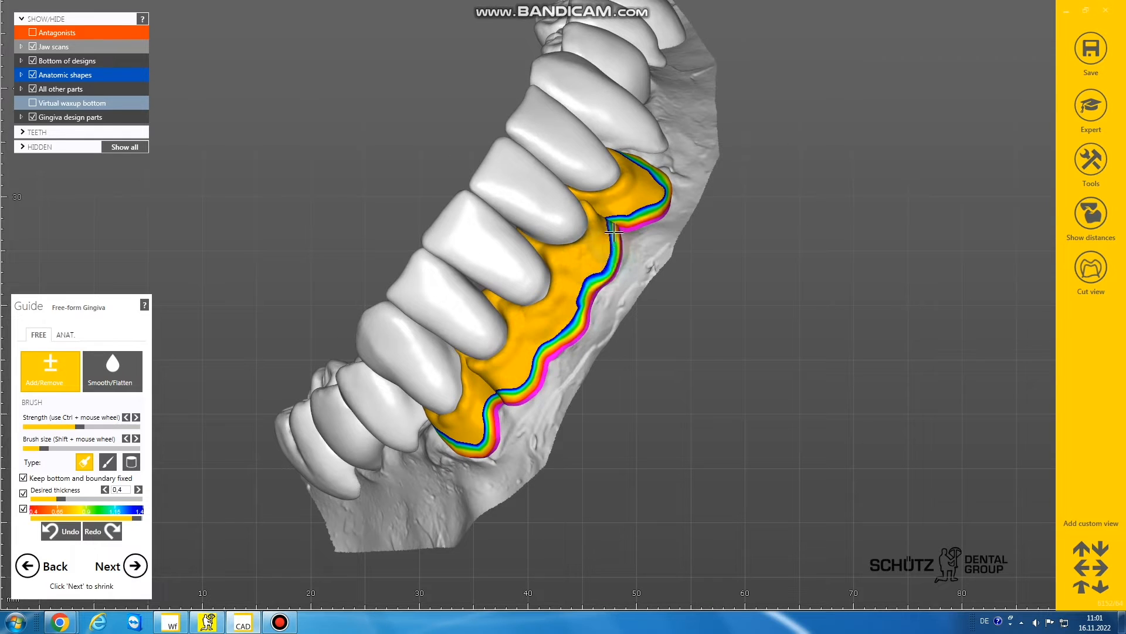
left_click_drag(622, 213, 663, 172)
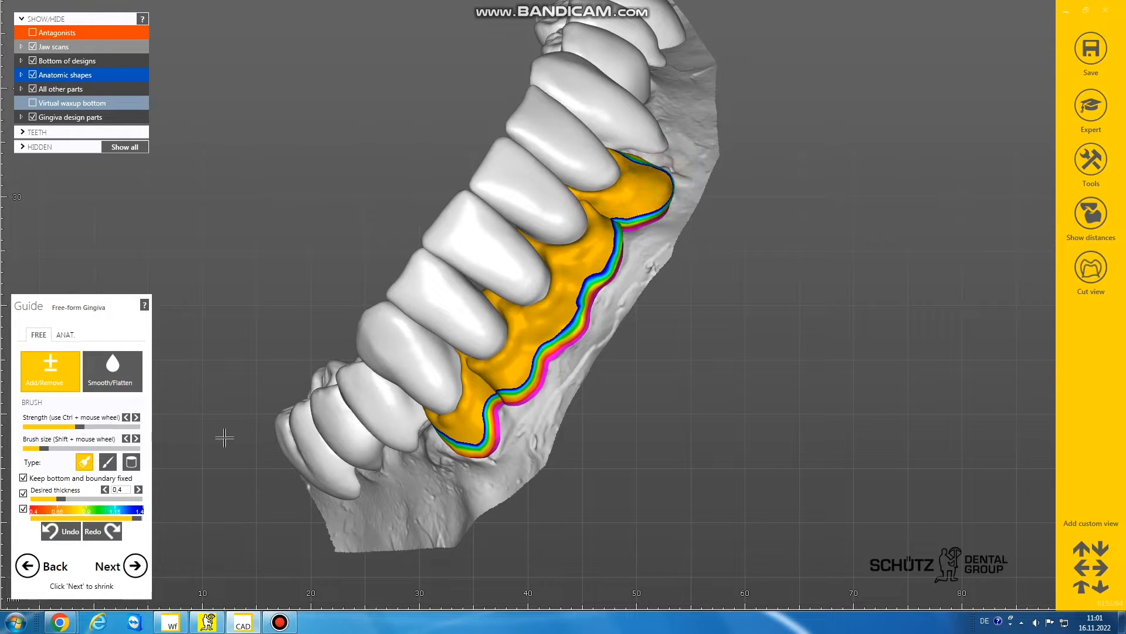
- Smooth the built-up labial gingiva along the front teeth with a larger Smooth/Flatten brush
left_click(111, 370)
scroll(464, 423, "up", 2, "shift")
left_click_drag(463, 410, 520, 364)
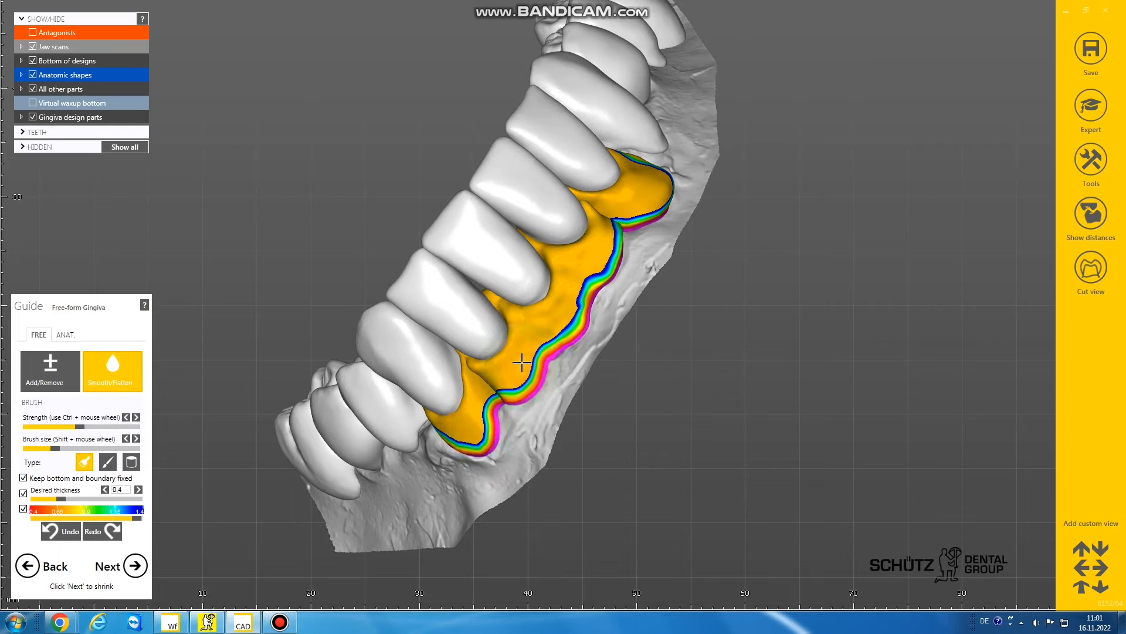
mouse_move(553, 312)
left_mouse_down()
mouse_move(610, 282)
mouse_move(628, 223)
mouse_move(659, 180)
left_mouse_up()
right_click_drag(658, 187, 555, 305)
left_click_drag(556, 306, 543, 280)
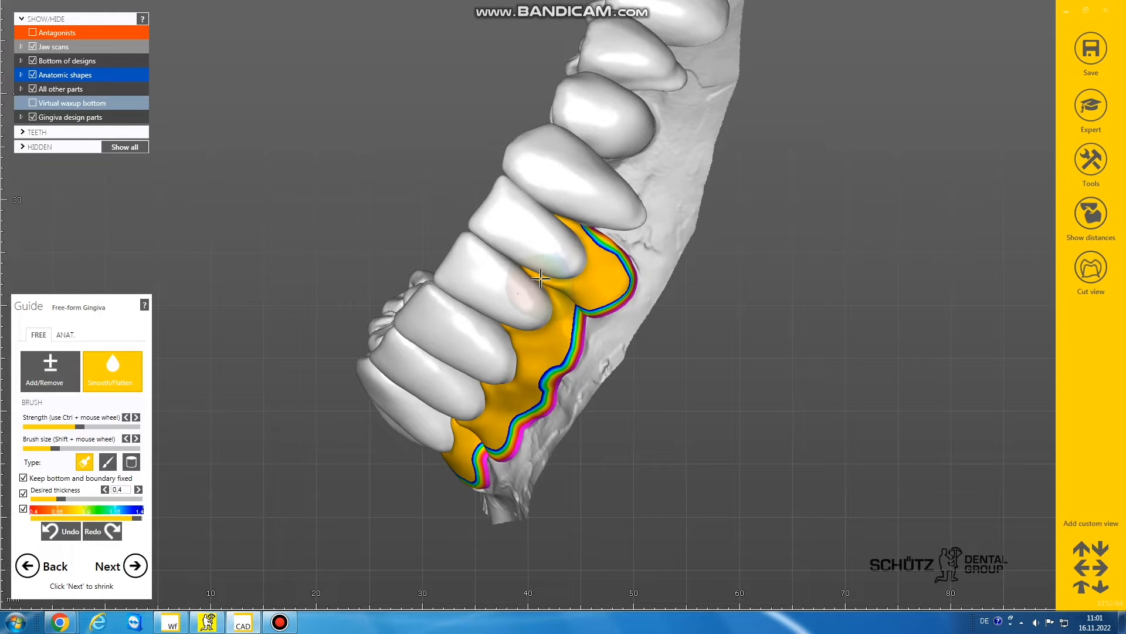
scroll(551, 293, "down", 2)
right_click_drag(550, 293, 551, 295)
scroll(467, 243, "up", 1)
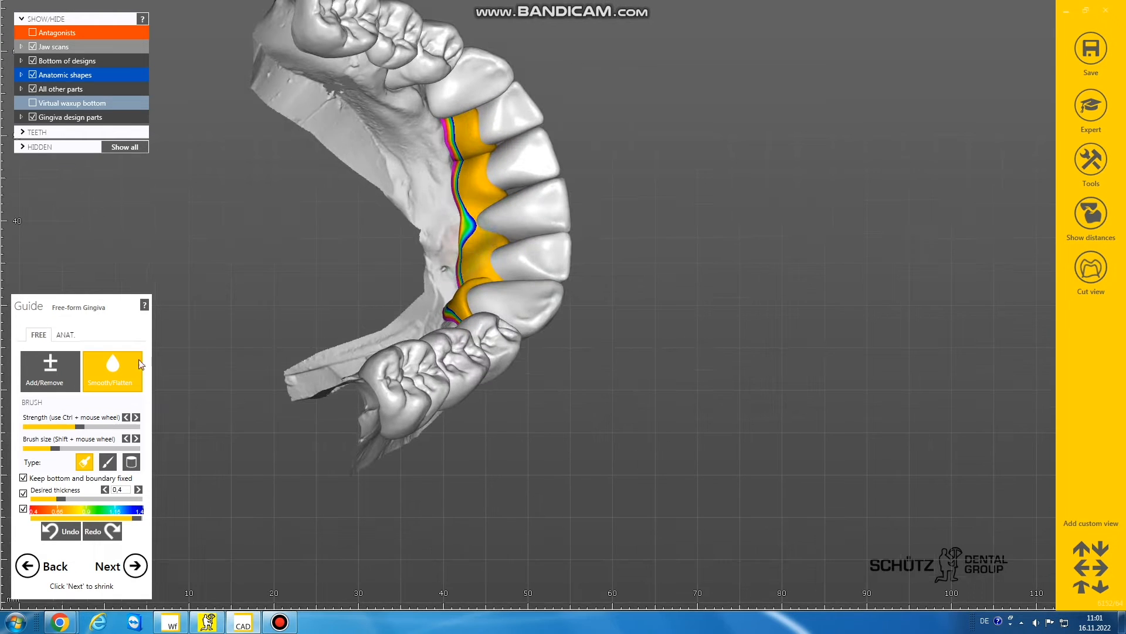
- Fill the notch in the lingual gingiva behind the front teeth with the Add/Remove brush and smooth it with Smooth/Flatten
right_click_drag(456, 250, 452, 223)
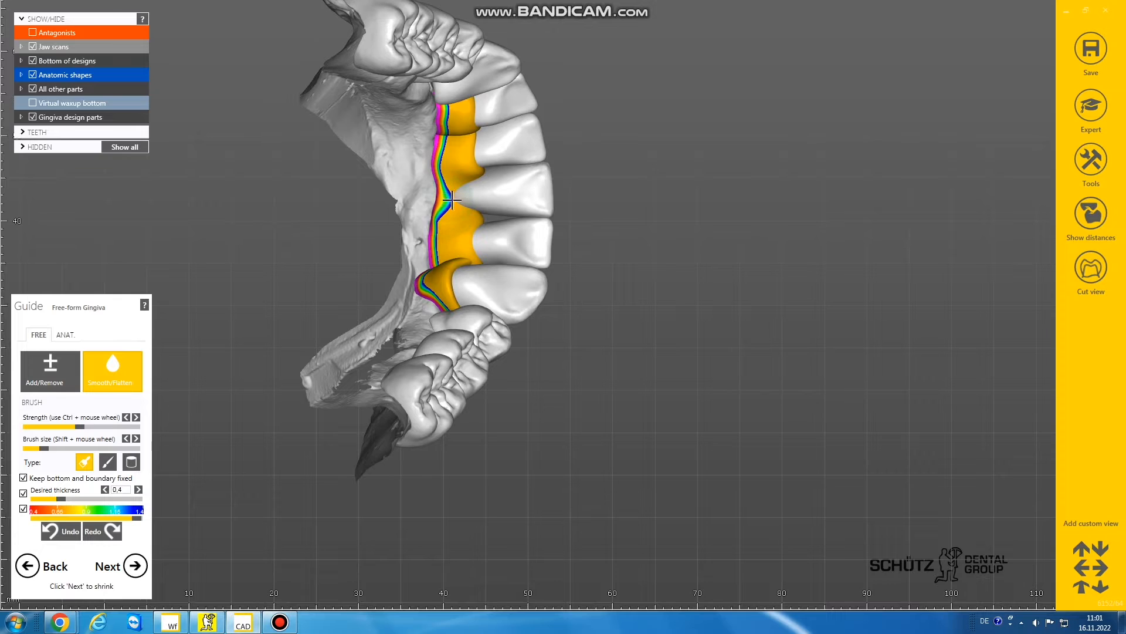
left_click(58, 370)
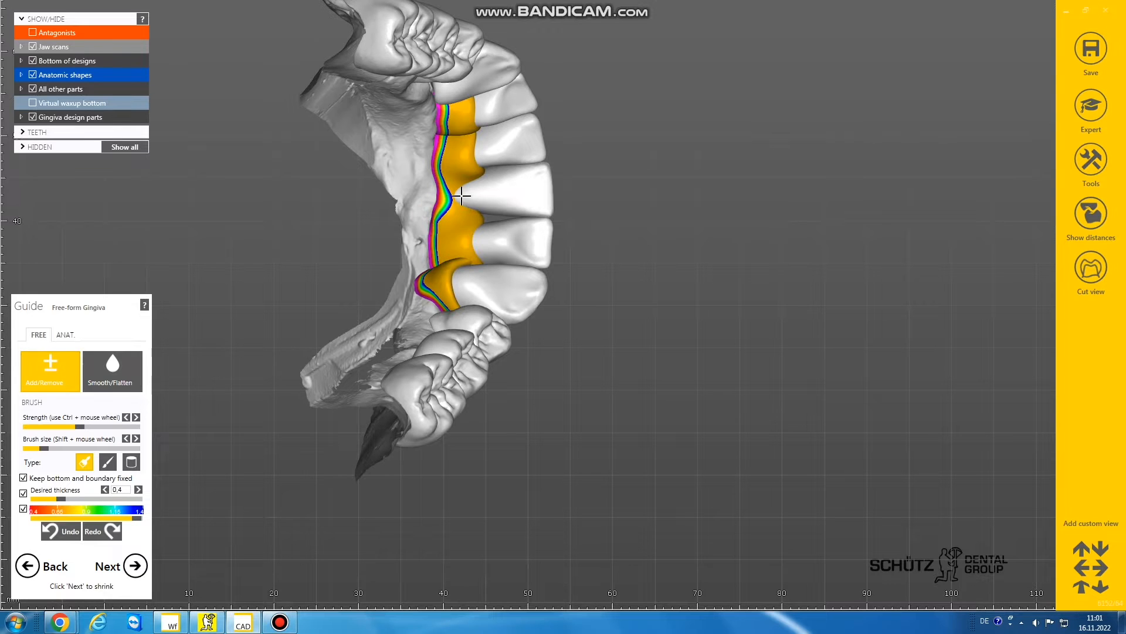
left_click_drag(459, 197, 455, 195)
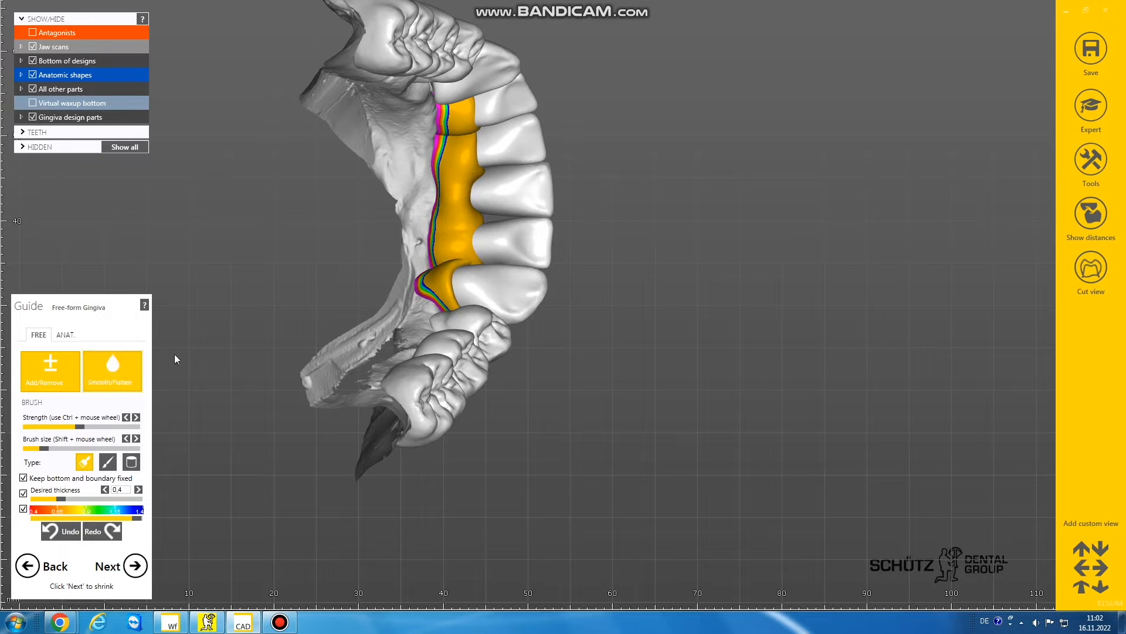
right_click_drag(496, 244, 493, 226)
scroll(487, 217, "up", 3)
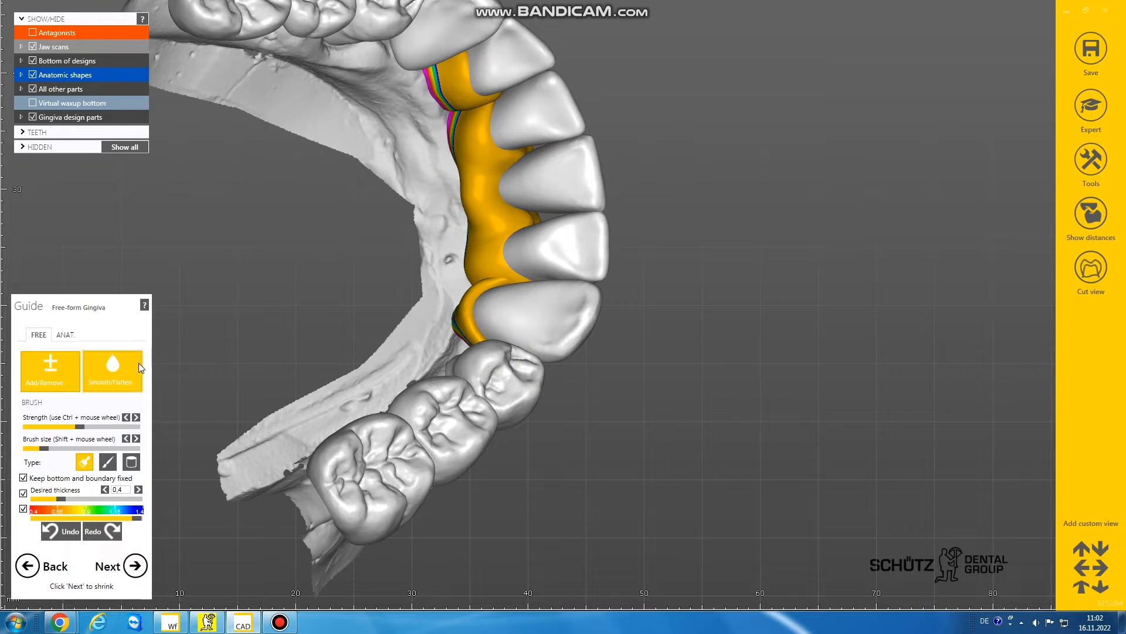
left_click(112, 369)
mouse_move(479, 208)
left_mouse_down()
mouse_move(477, 198)
mouse_move(486, 212)
left_mouse_up()
scroll(486, 212, "down", 3)
right_click_drag(486, 213, 468, 309)
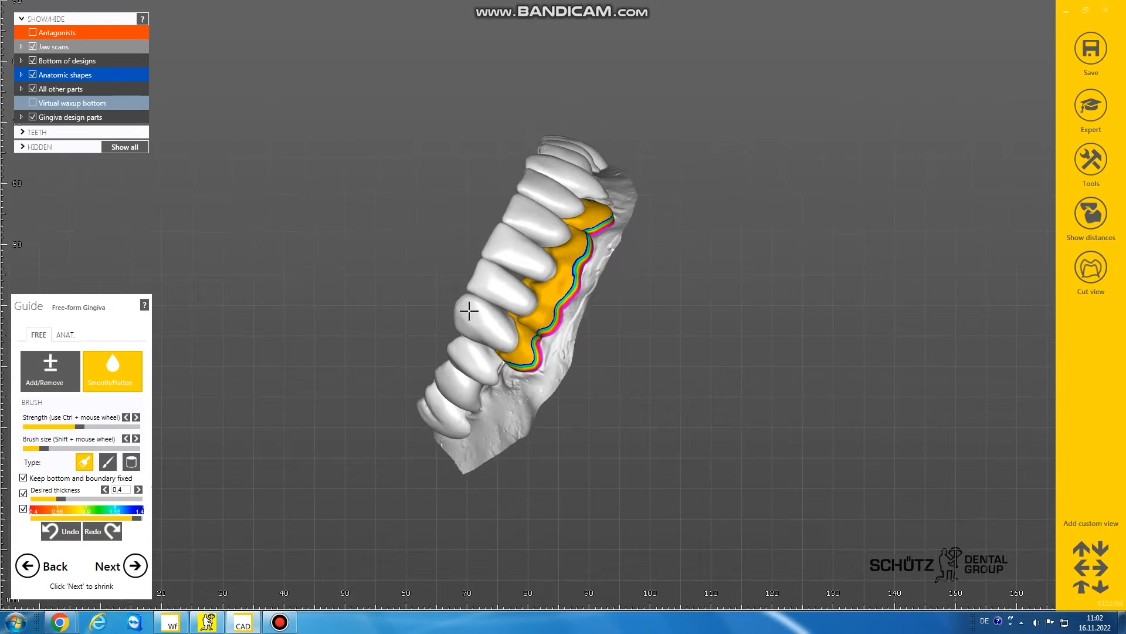
- Finish the gingiva, shrink the teeth with a depth of 0.6 mm, show the antagonists and start anatomic free-forming of the reduced teeth
left_click(135, 569)
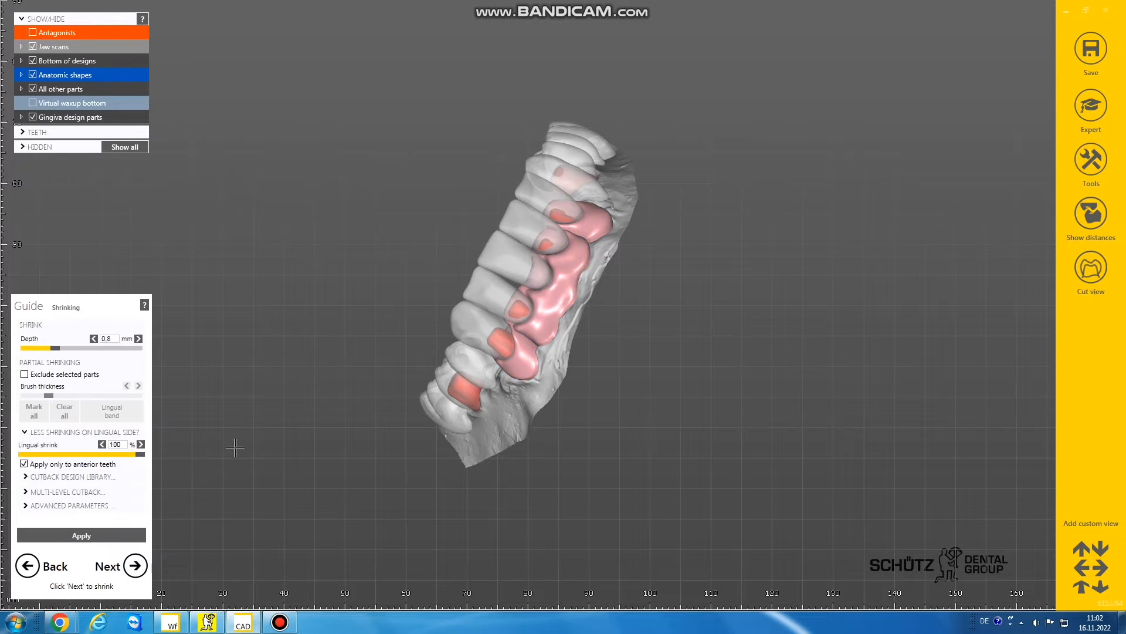
left_click(137, 566)
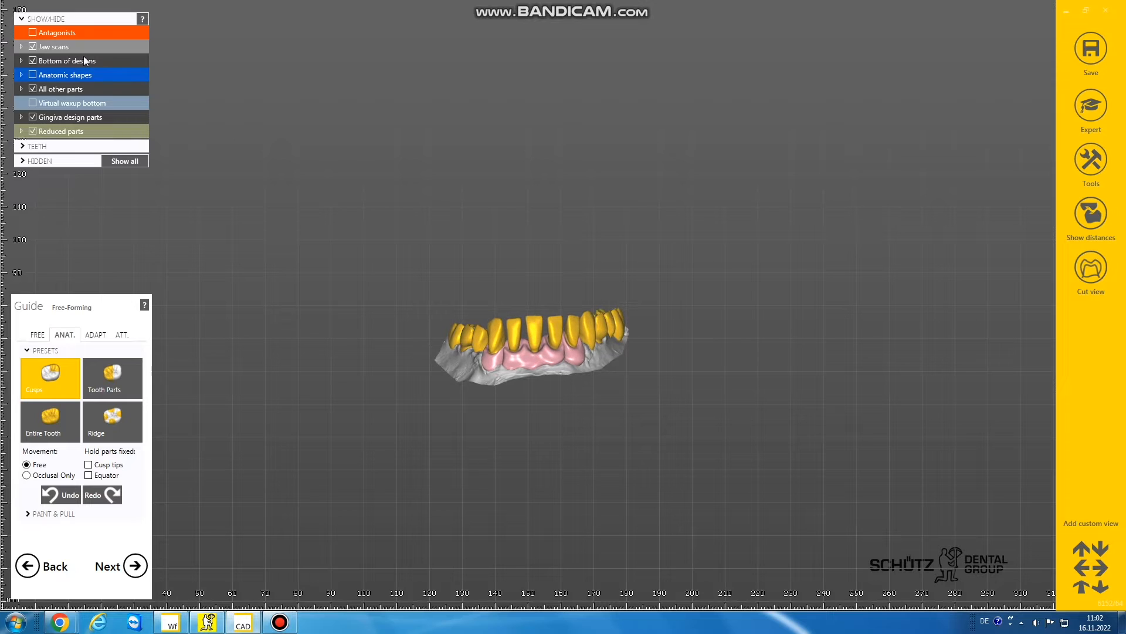
left_click(33, 32)
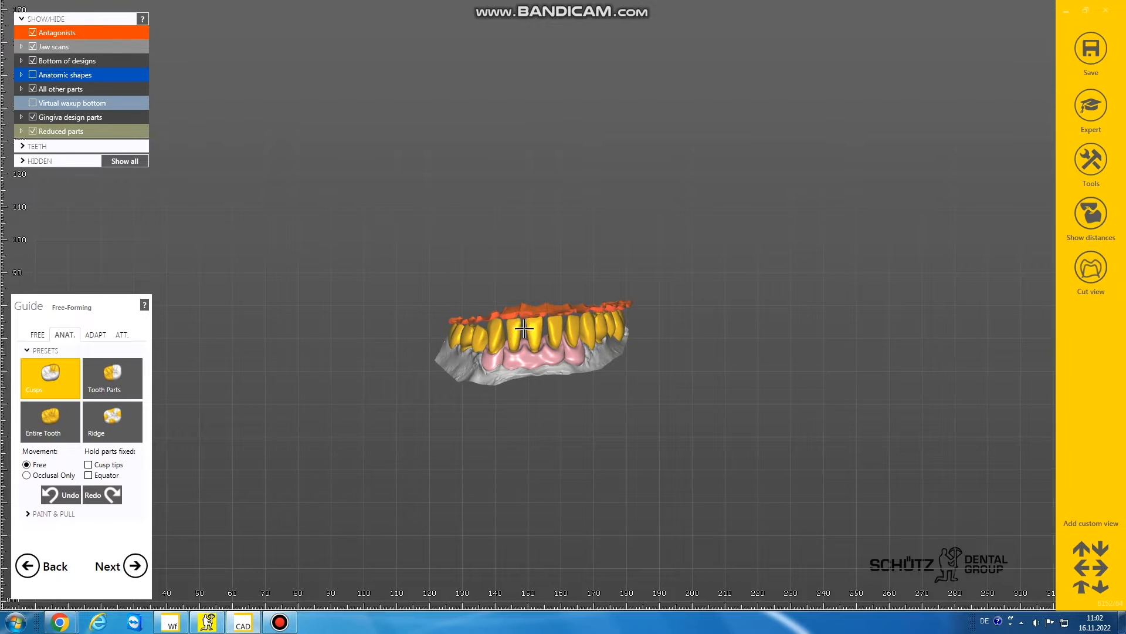
scroll(524, 328, "up", 4)
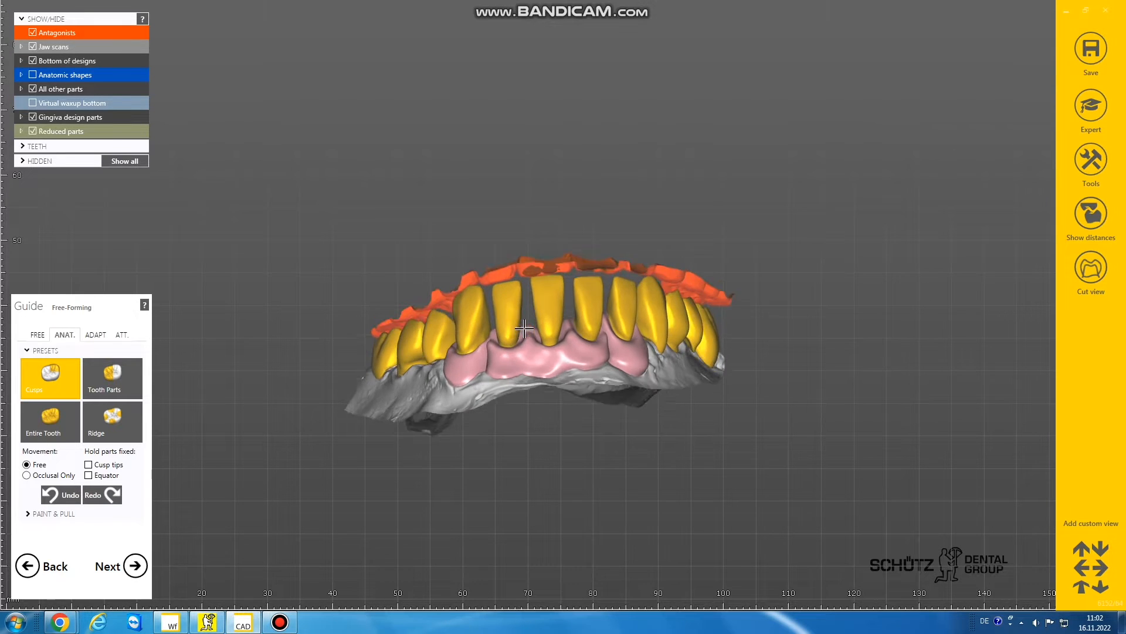
left_click(96, 336)
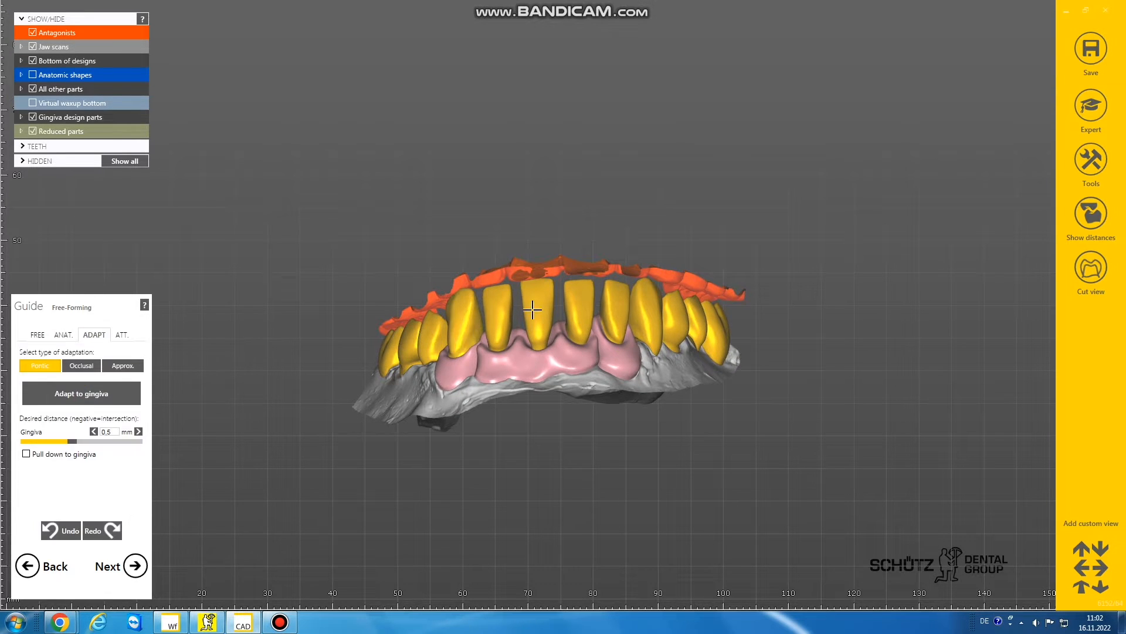
left_click(64, 335)
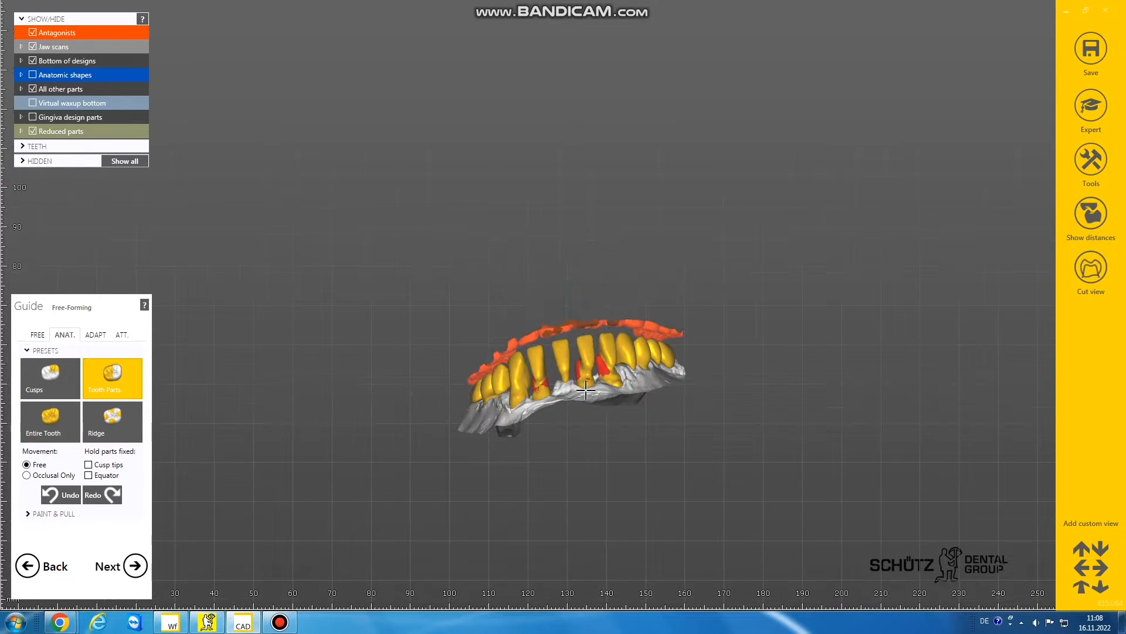
- Inspect the reduced teeth from several sides with the antagonists hidden, and show the antagonists again
right_click_drag(564, 375, 660, 373)
left_click(42, 35)
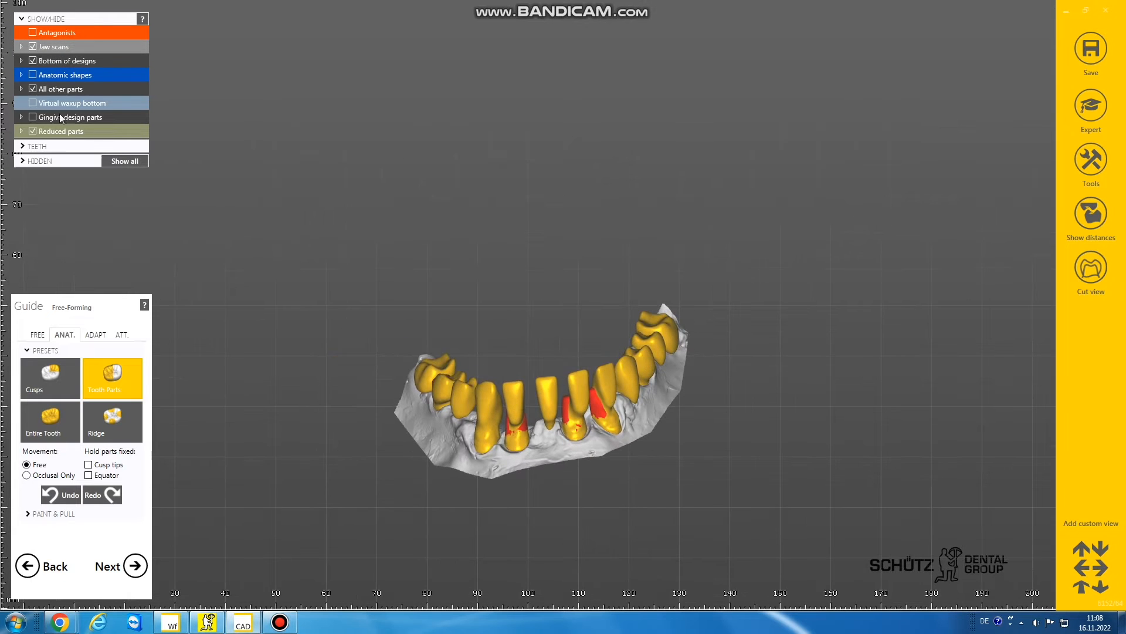
right_click_drag(494, 330, 492, 331)
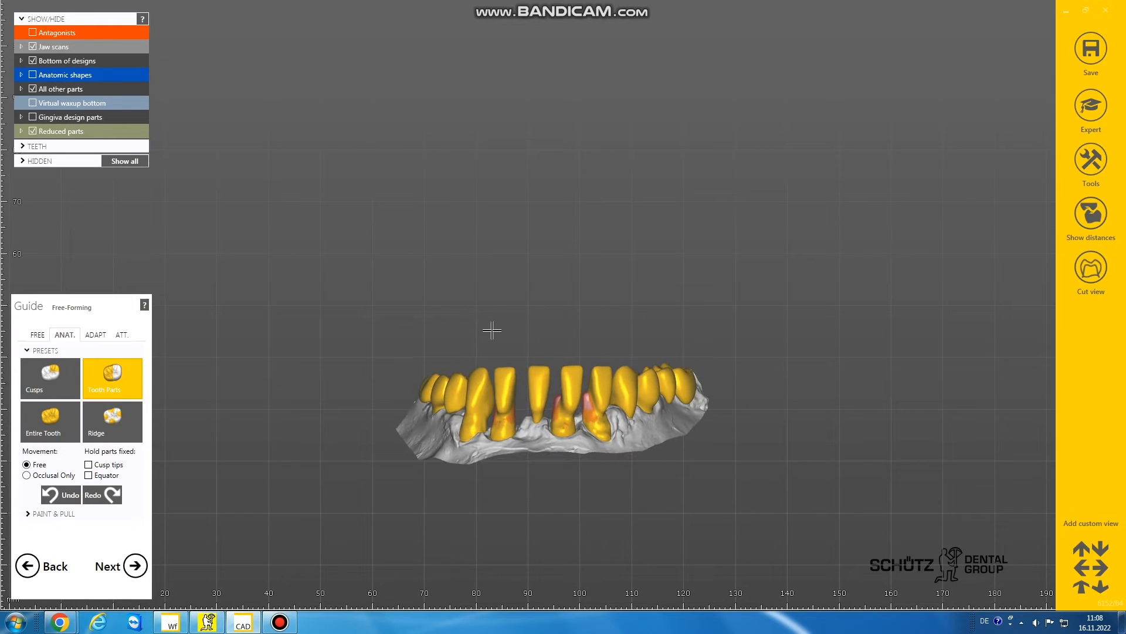
left_click(33, 32)
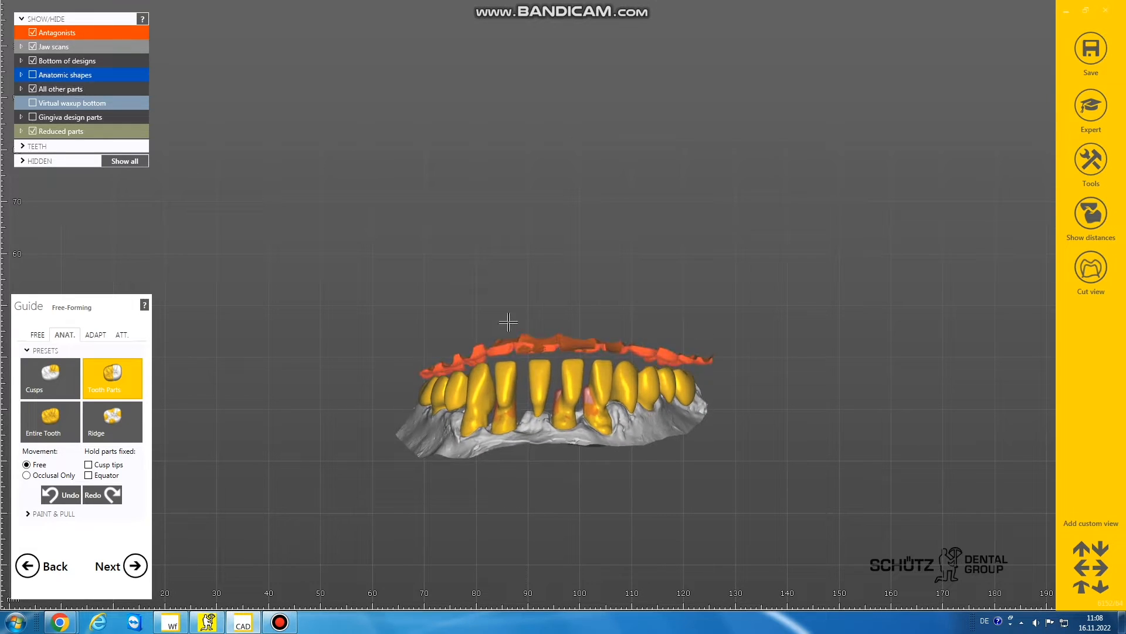
- Continue to the connectors and add the missing ones at the canine and from tooth 31 to its distal neighbour
left_click(137, 565)
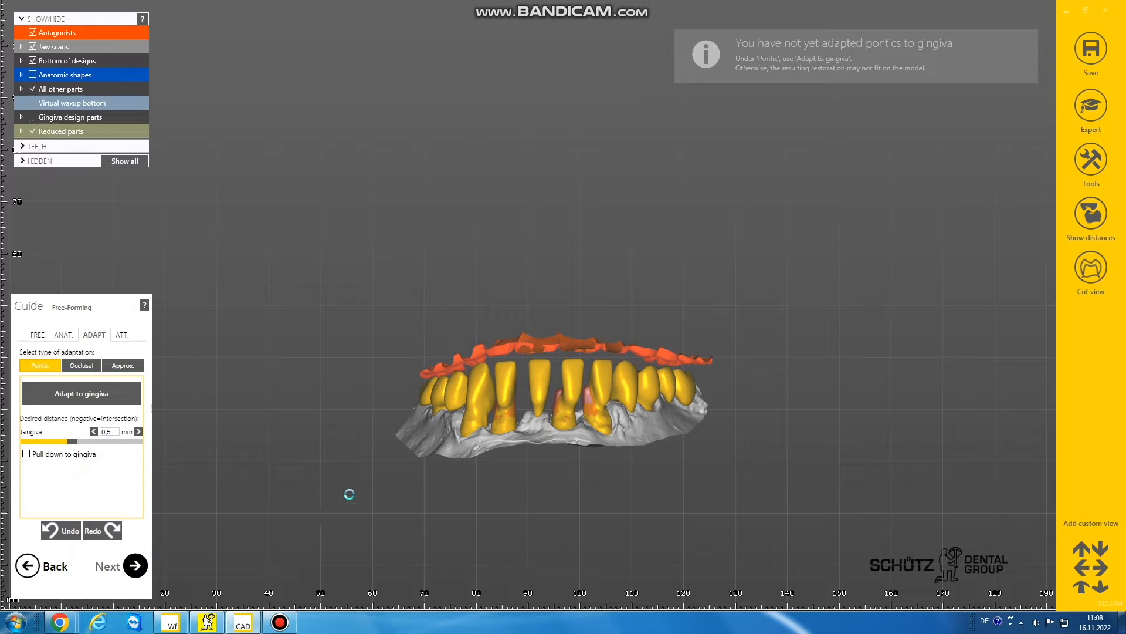
right_click(487, 384)
left_click(509, 440)
right_click(571, 372)
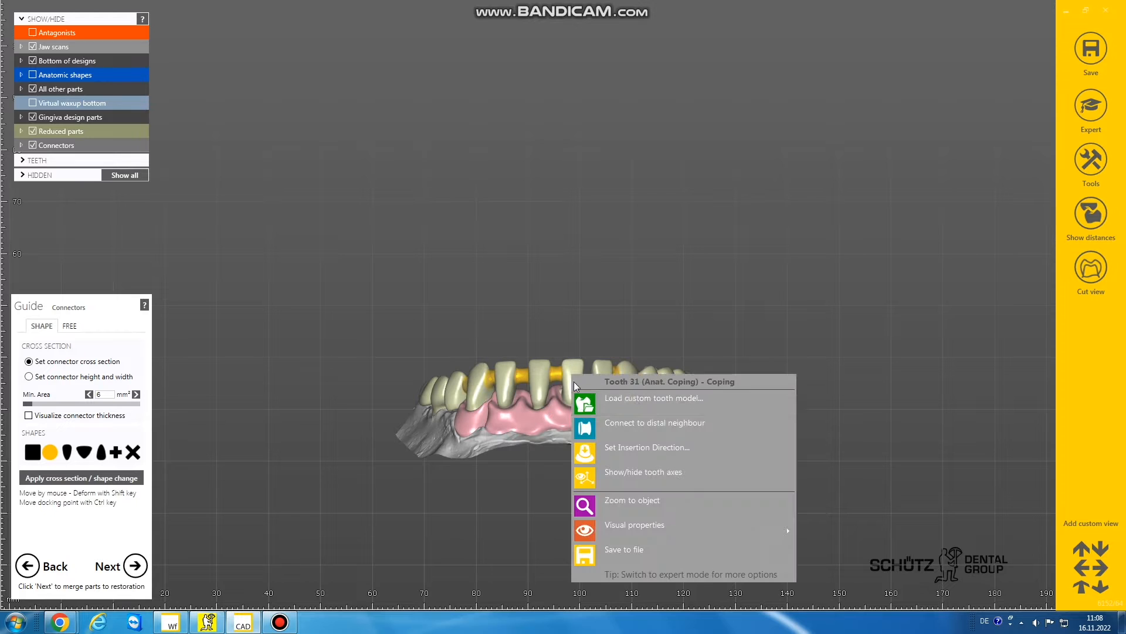
left_click(593, 422)
right_click_drag(594, 395, 593, 393)
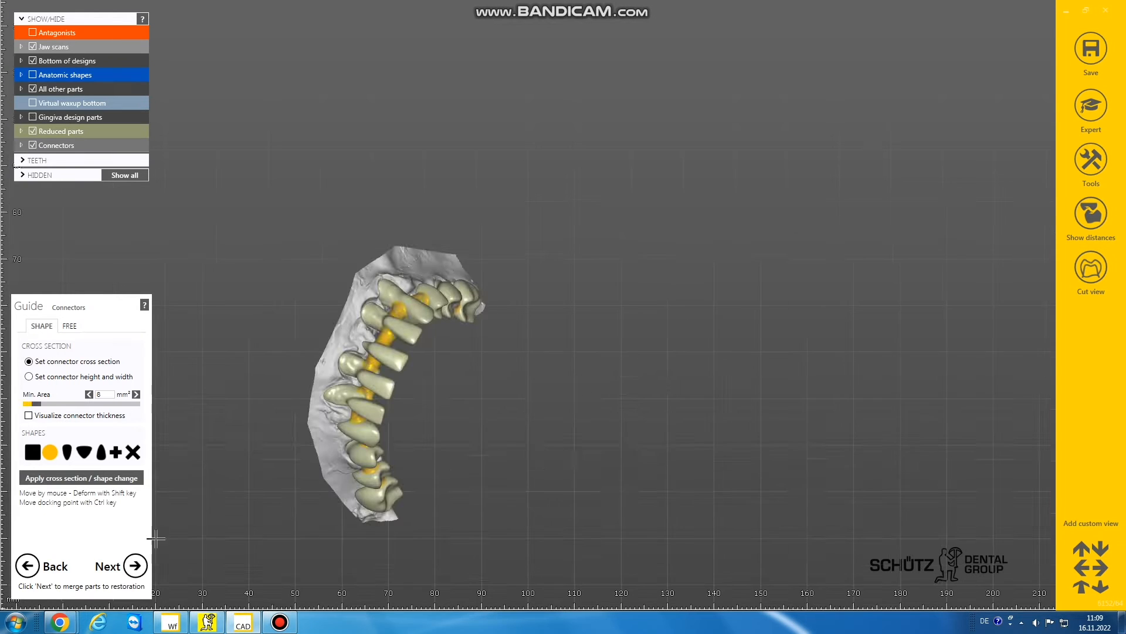
- Merge the parts into one restoration, choose to free-form it and hide the antagonists
left_click(134, 566)
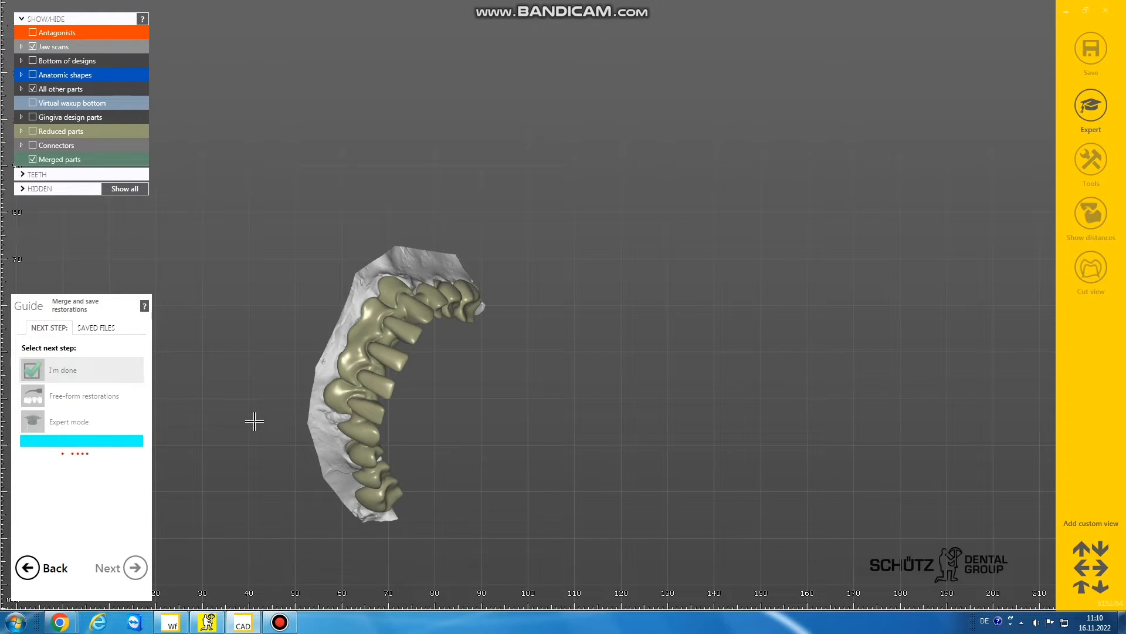
left_click(97, 397)
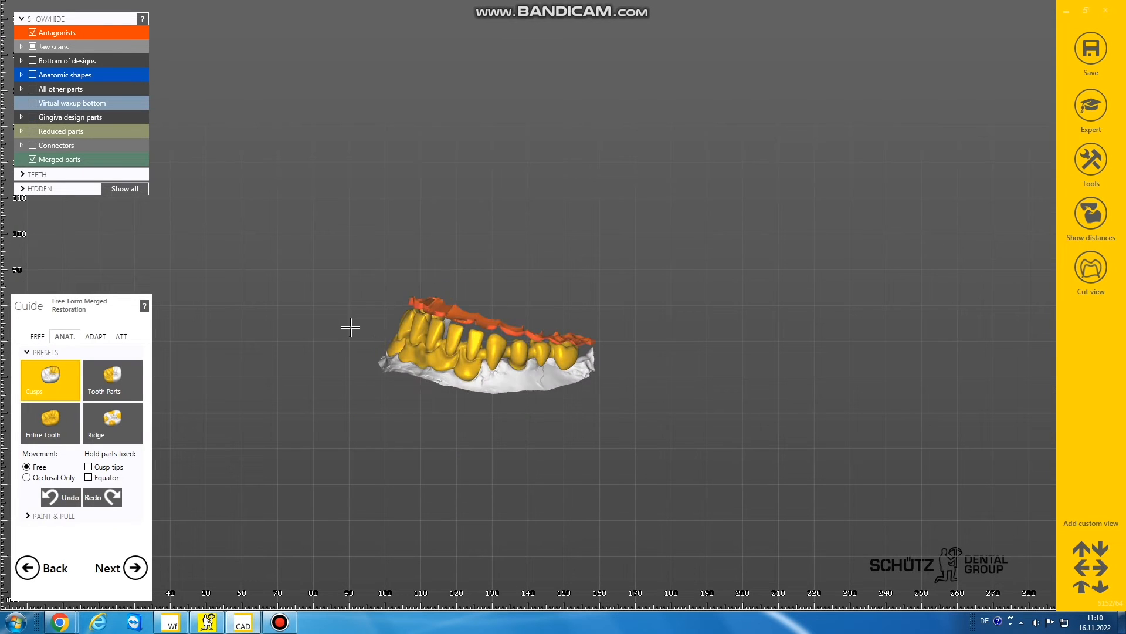
left_click(43, 34)
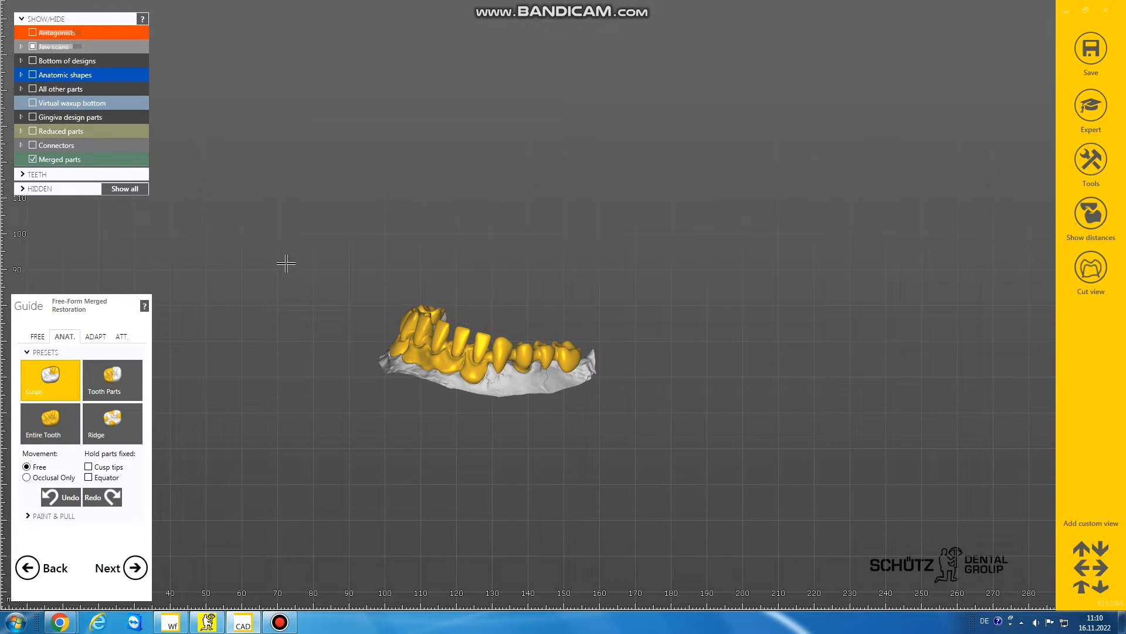
- Smooth the grooves between the gingiva sections and their lower labial edge on the merged restoration with the freehand Smooth/Flatten brush
left_click(38, 336)
scroll(475, 367, "up", 6)
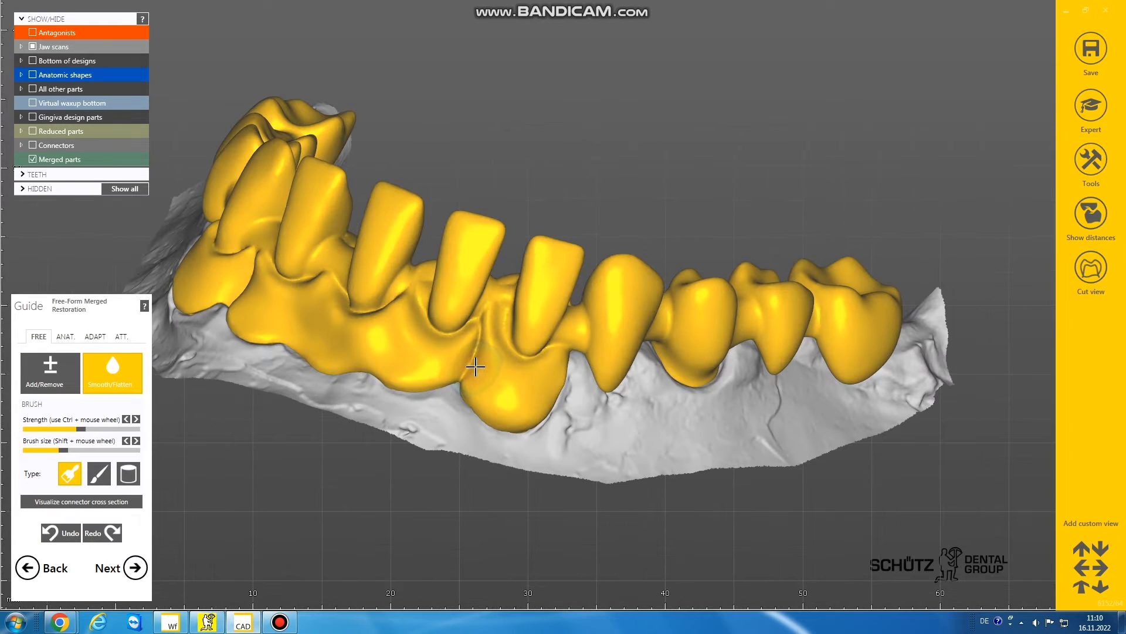
mouse_move(472, 358)
left_mouse_down()
mouse_move(480, 342)
mouse_move(473, 395)
mouse_move(523, 420)
mouse_move(551, 389)
mouse_move(481, 400)
left_mouse_up()
scroll(462, 405, "up", 2, "shift")
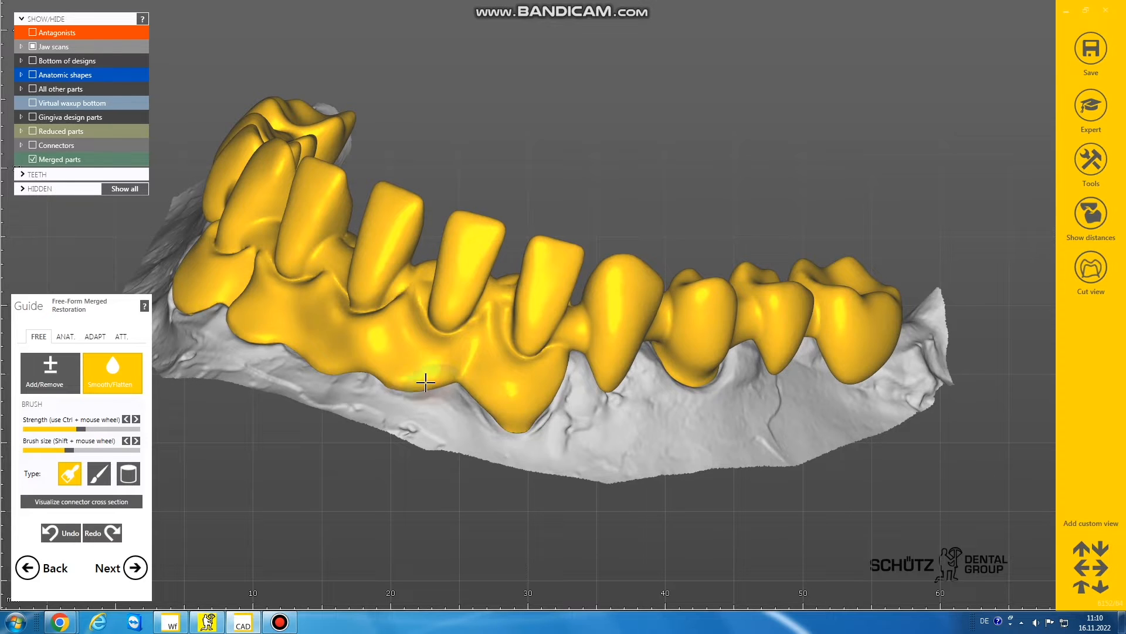
mouse_move(425, 377)
left_mouse_down()
mouse_move(330, 363)
mouse_move(323, 347)
left_mouse_up()
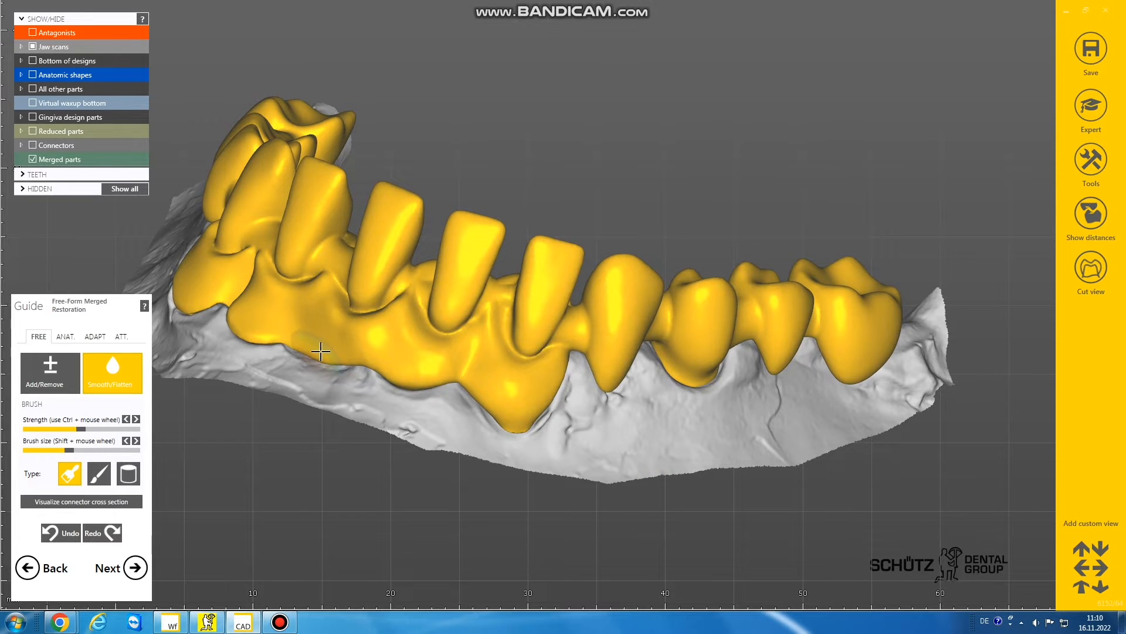
right_click_drag(322, 347, 327, 367)
left_click_drag(327, 368, 296, 352)
right_click_drag(297, 352, 269, 330)
mouse_move(269, 329)
left_mouse_down()
mouse_move(231, 311)
mouse_move(225, 287)
mouse_move(242, 320)
mouse_move(305, 358)
mouse_move(504, 435)
left_mouse_up()
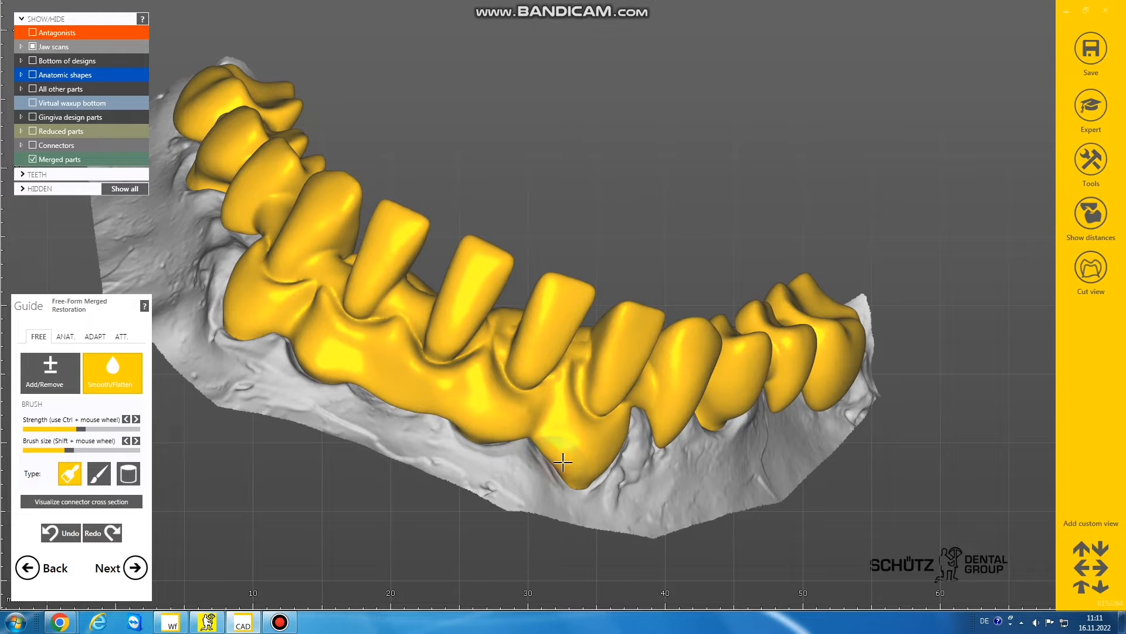
- Smooth the lingual edge of the anterior gingiva with a larger Smooth/Flatten brush, followed by the lower labial edge
scroll(618, 449, "down", 3)
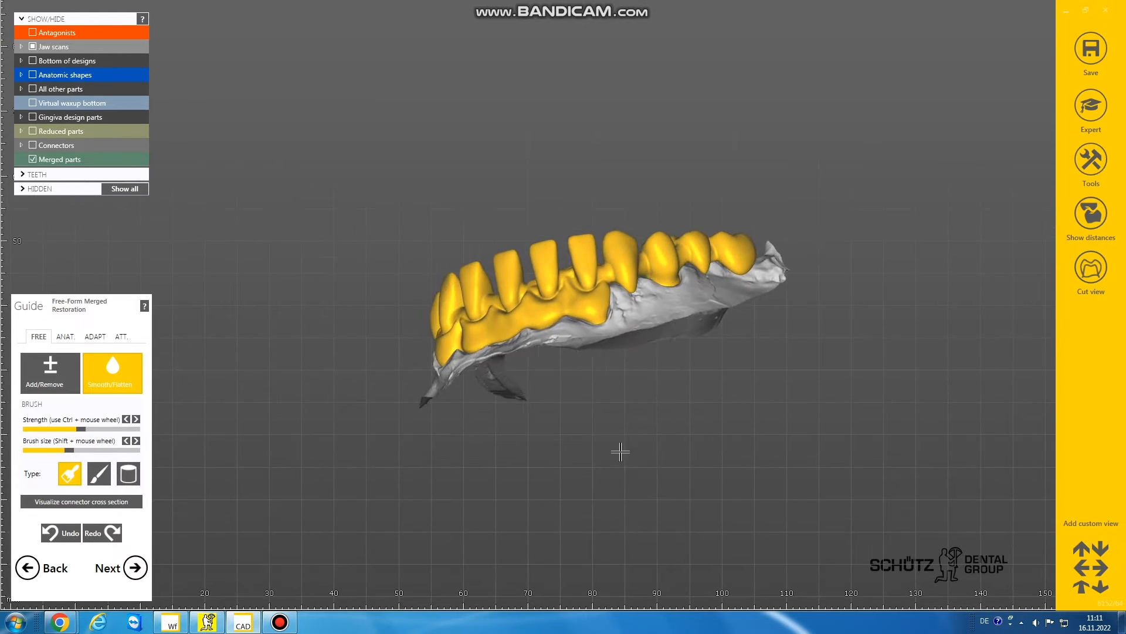
right_click_drag(587, 396, 544, 319)
scroll(544, 319, "up", 3)
scroll(544, 318, "up", 2)
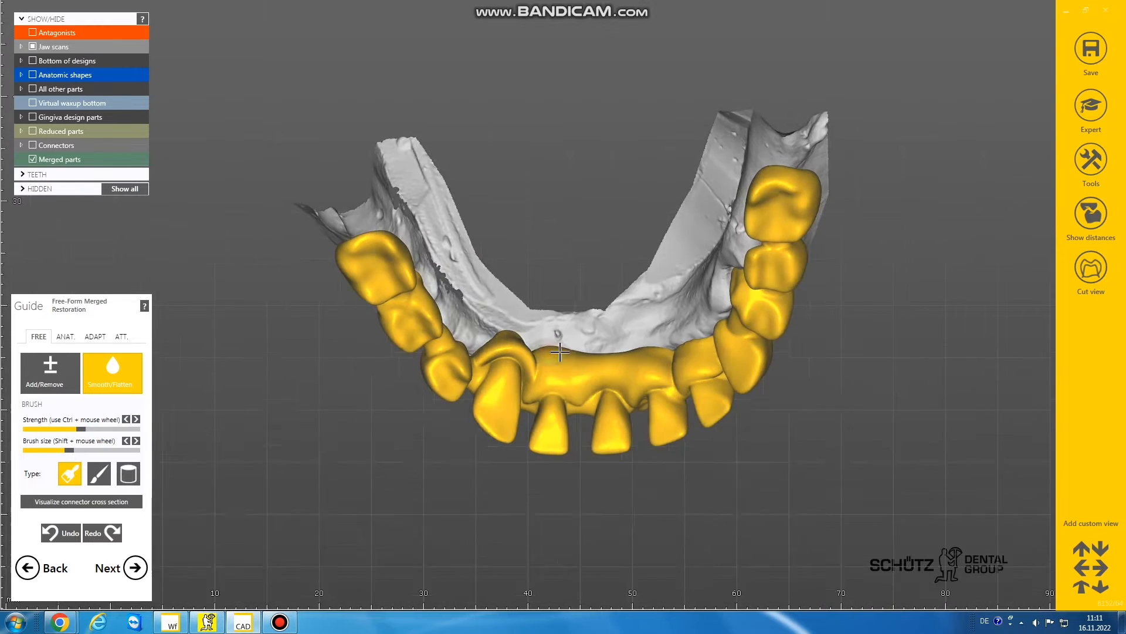
scroll(562, 339, "up", 2, "shift")
left_click_drag(562, 336, 666, 327)
mouse_move(666, 327)
right_mouse_down()
mouse_move(660, 339)
mouse_move(666, 328)
mouse_move(610, 331)
mouse_move(599, 320)
mouse_move(638, 300)
right_mouse_up()
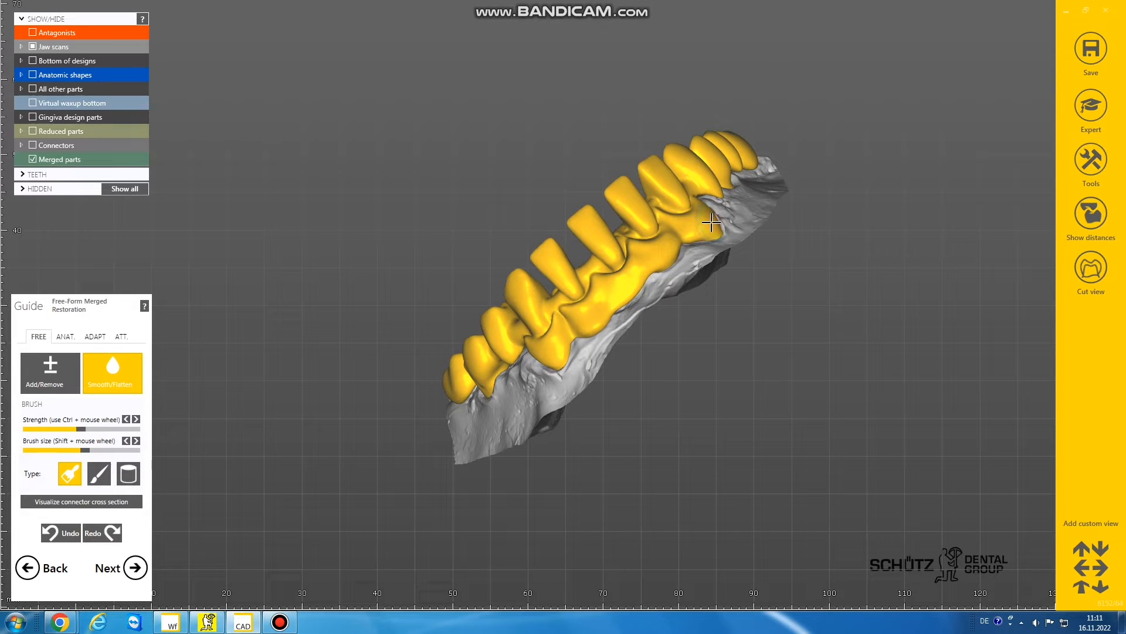
left_click_drag(711, 221, 677, 248)
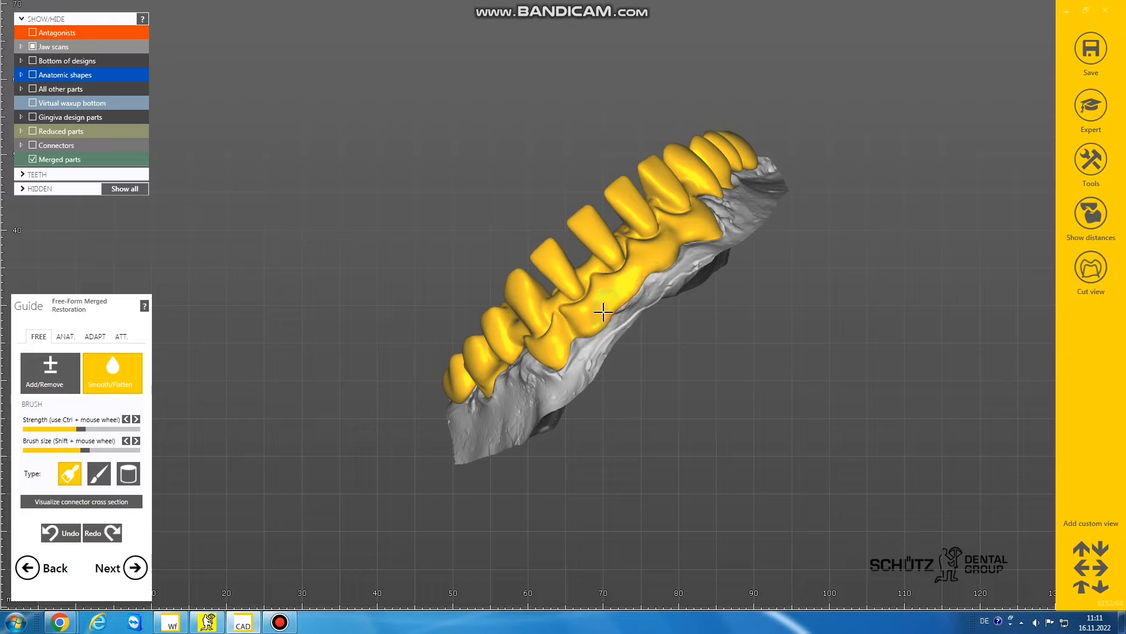
- Smooth the bulging lingual gingiva at the canine so it blends into the neighbouring anterior gingiva
right_click_drag(574, 339, 465, 265)
scroll(516, 300, "up", 3)
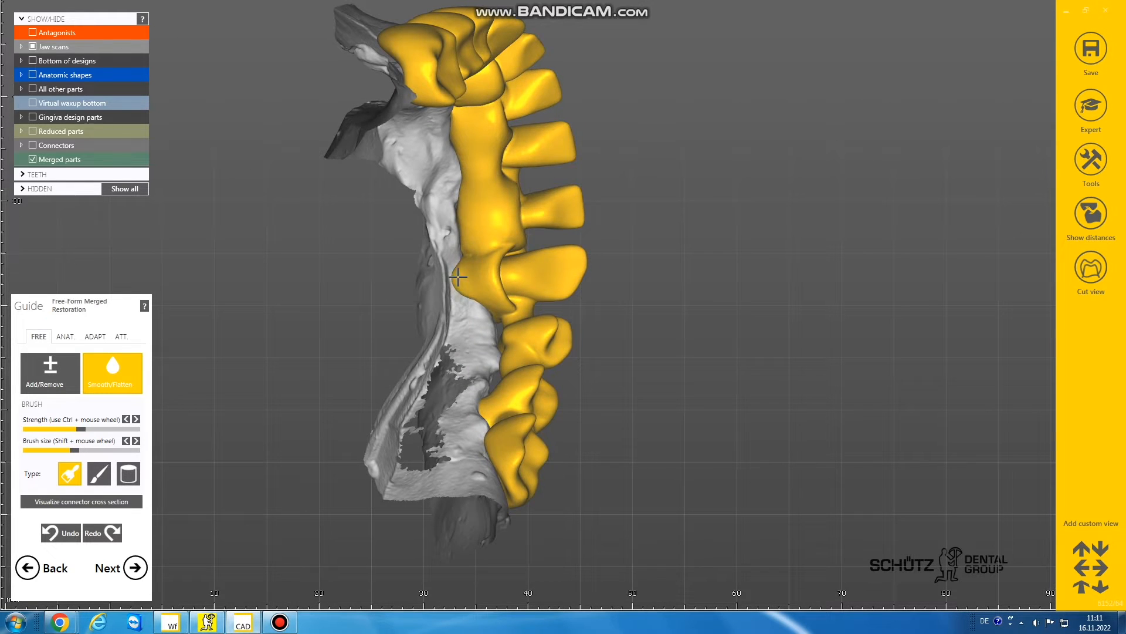
left_click_drag(458, 277, 480, 253)
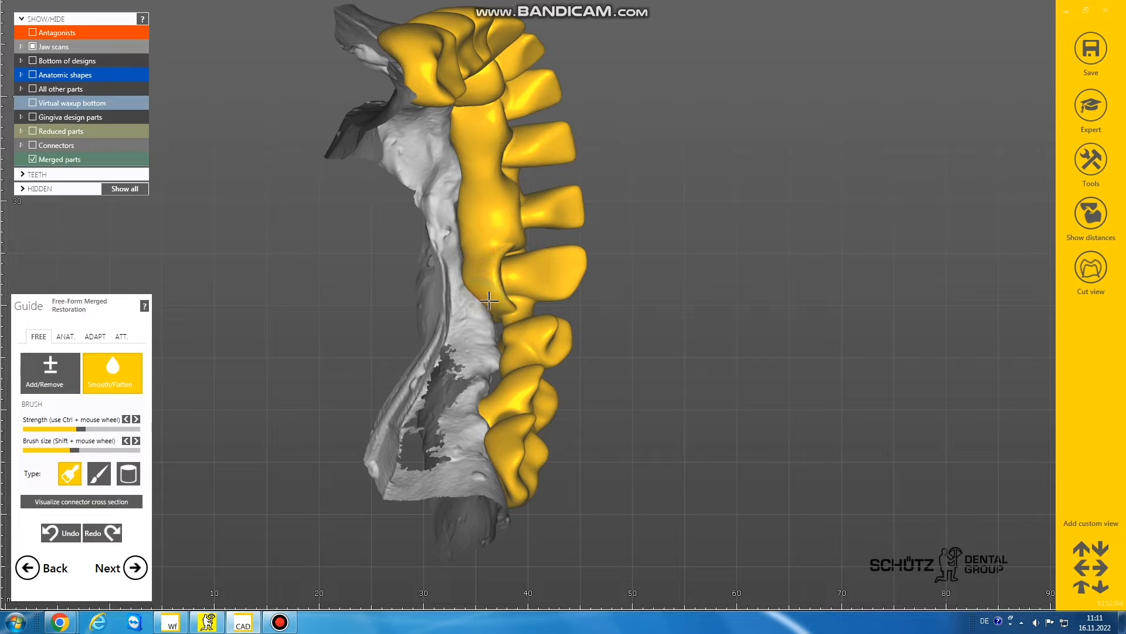
mouse_move(488, 300)
left_mouse_down()
mouse_move(478, 269)
mouse_move(497, 250)
left_mouse_up()
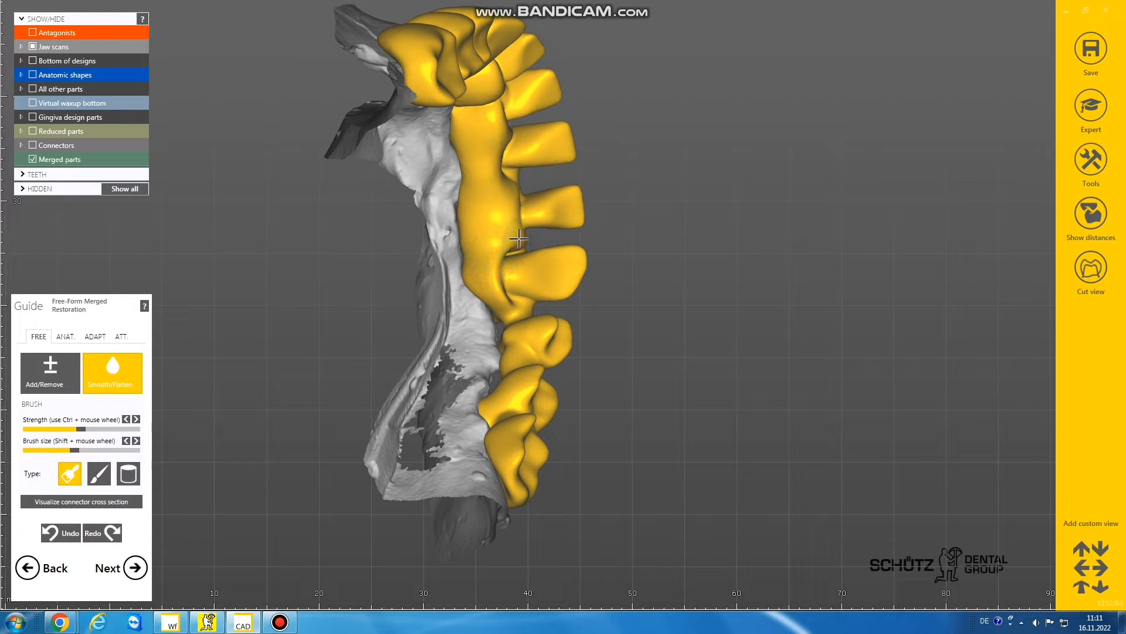
- Smooth the lingual gingiva along the rest of the front teeth to its opposite end with an enlarged Smooth/Flatten brush
right_click_drag(477, 219, 506, 222)
scroll(506, 222, "up", 2, "shift")
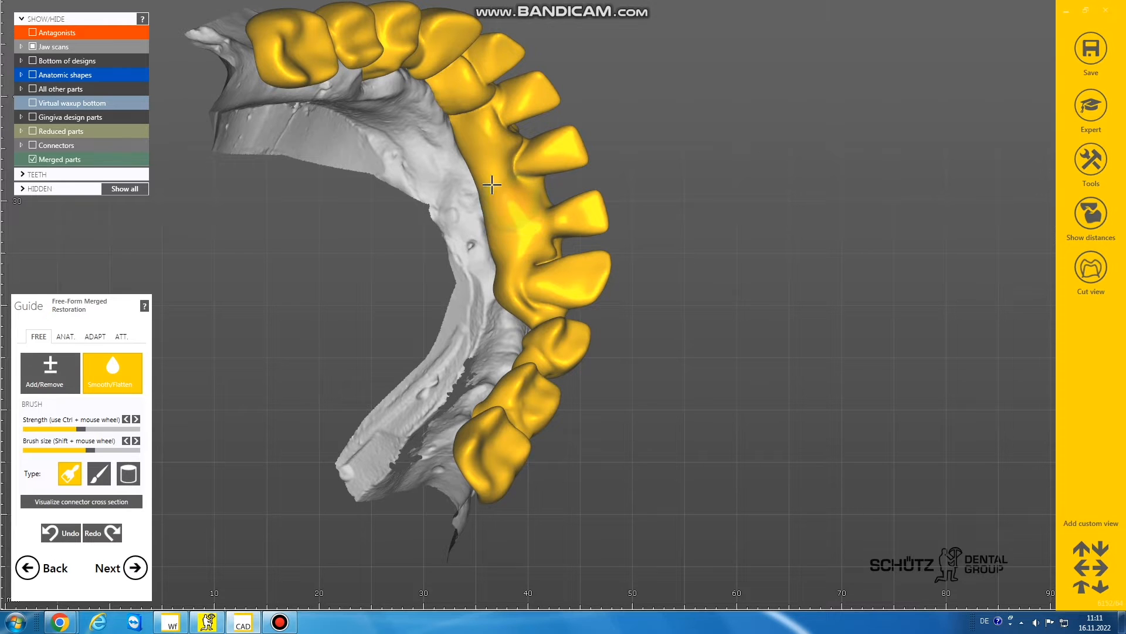
right_click_drag(473, 143, 329, 226)
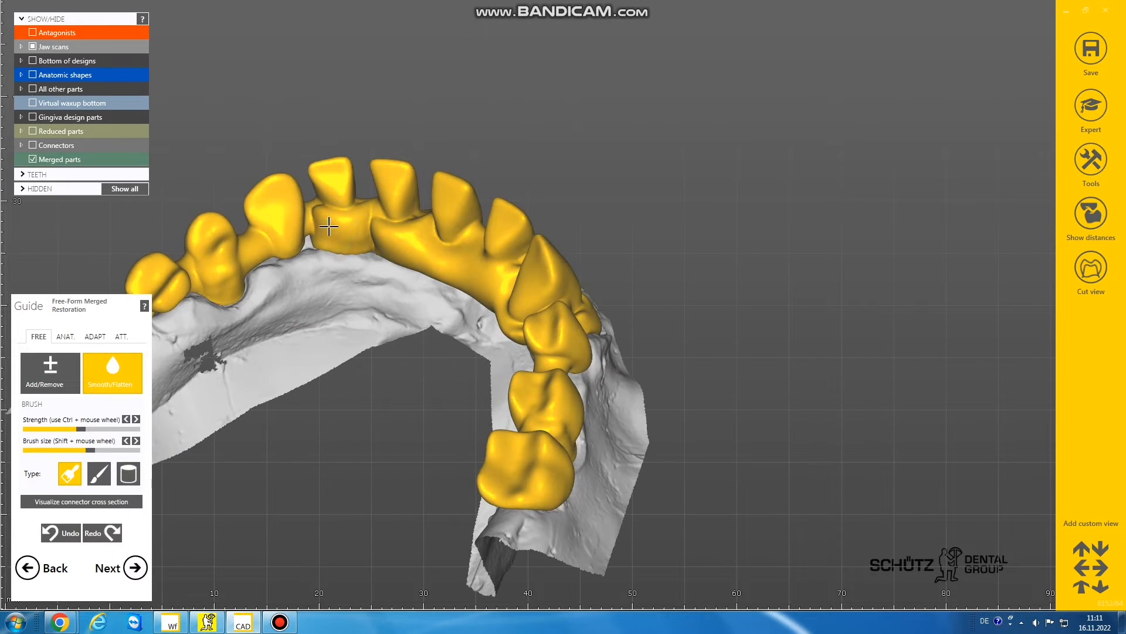
mouse_move(329, 227)
left_mouse_down()
mouse_move(311, 232)
mouse_move(408, 252)
mouse_move(473, 297)
left_mouse_up()
scroll(469, 320, "down", 3)
mouse_move(473, 297)
right_mouse_down()
mouse_move(469, 320)
mouse_move(234, 337)
right_mouse_up()
- Try to reshape the lingual gingiva behind the front teeth with the anatomic Tooth Parts preset, and undo the change
left_click(64, 336)
scroll(399, 364, "up", 5)
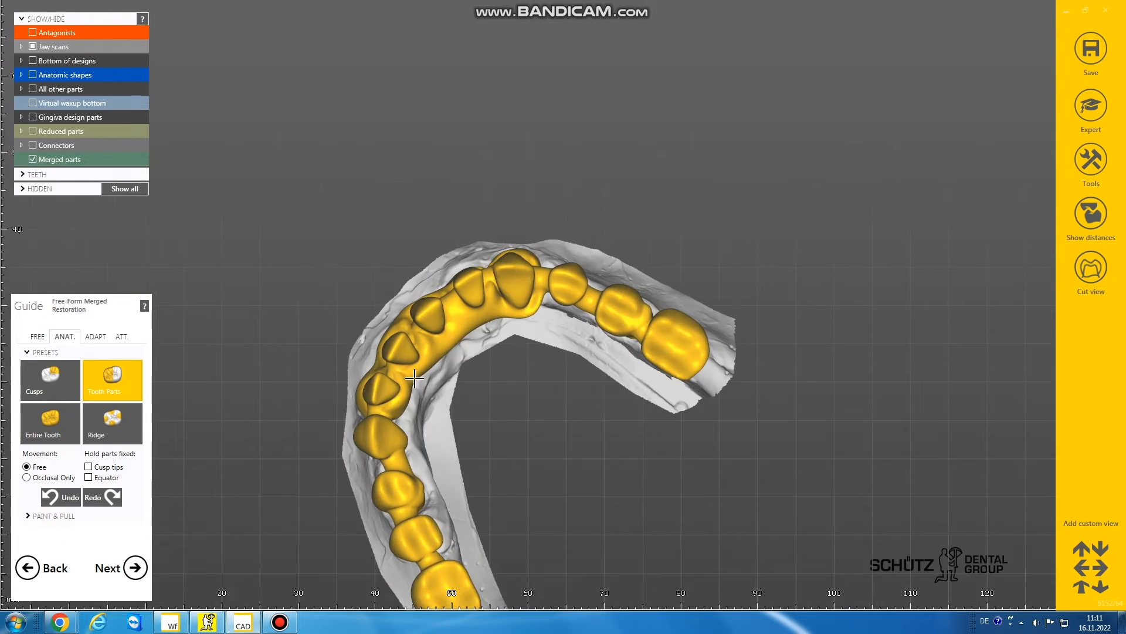
left_click_drag(458, 339, 452, 337)
left_click(66, 498)
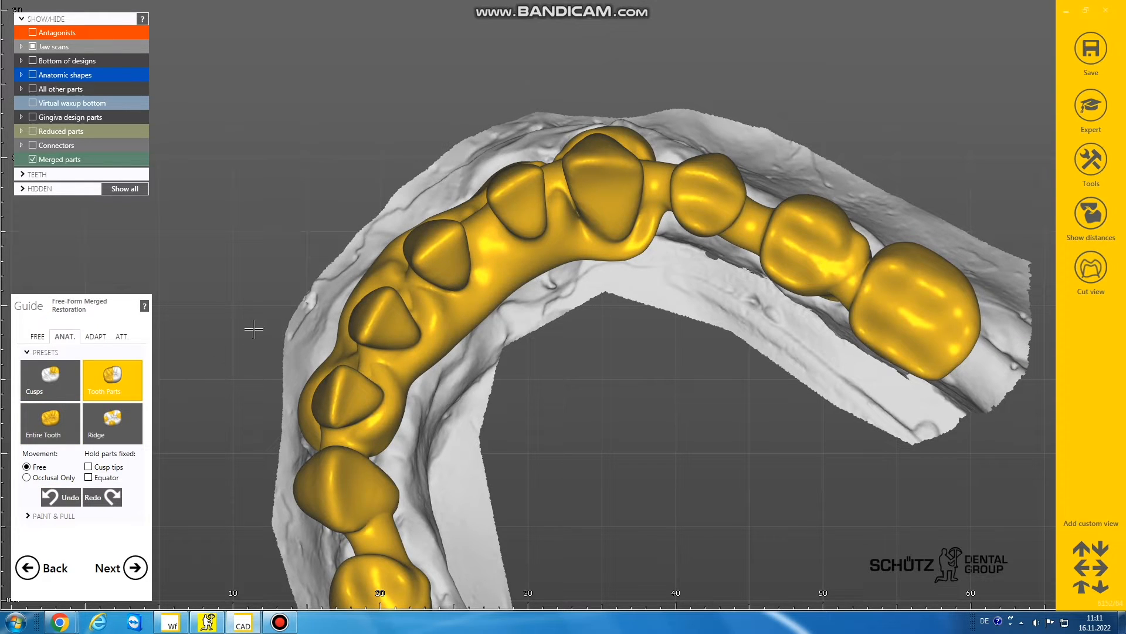
- Contour the labial gingiva between the front teeth with free-form Add/Remove strokes, working from one end of the anterior segment to the other
left_click(38, 336)
right_click_drag(411, 364, 478, 356)
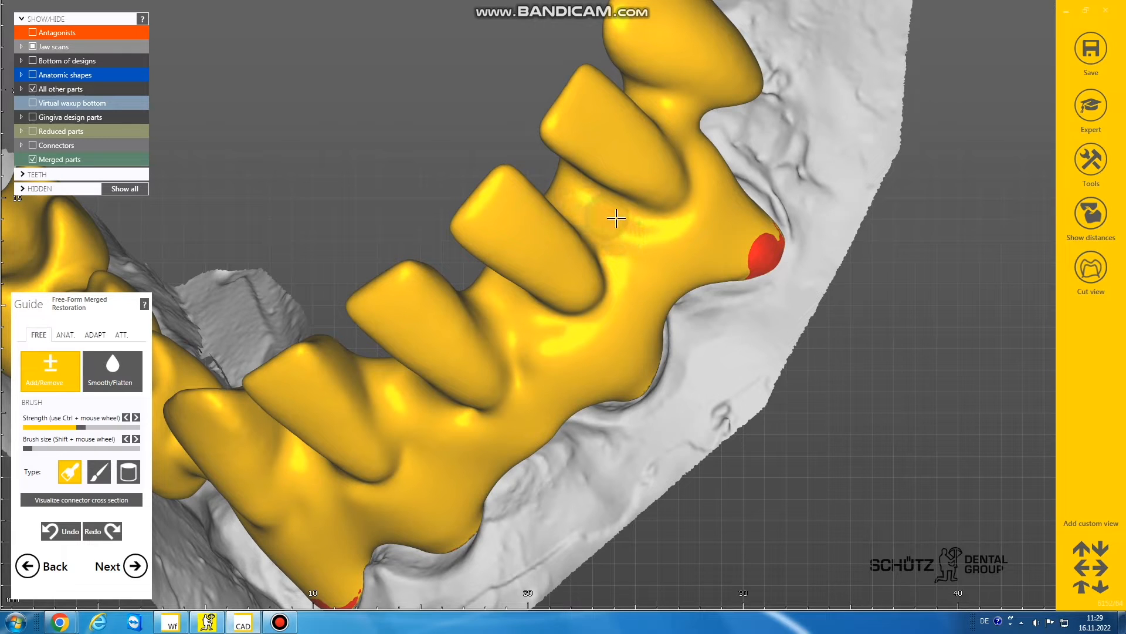
mouse_move(643, 231)
left_mouse_down()
mouse_move(687, 222)
mouse_move(707, 186)
mouse_move(687, 171)
mouse_move(621, 242)
mouse_move(598, 219)
mouse_move(626, 269)
mouse_move(614, 304)
mouse_move(586, 325)
mouse_move(526, 320)
mouse_move(528, 377)
mouse_move(501, 418)
mouse_move(467, 423)
mouse_move(405, 395)
left_mouse_up()
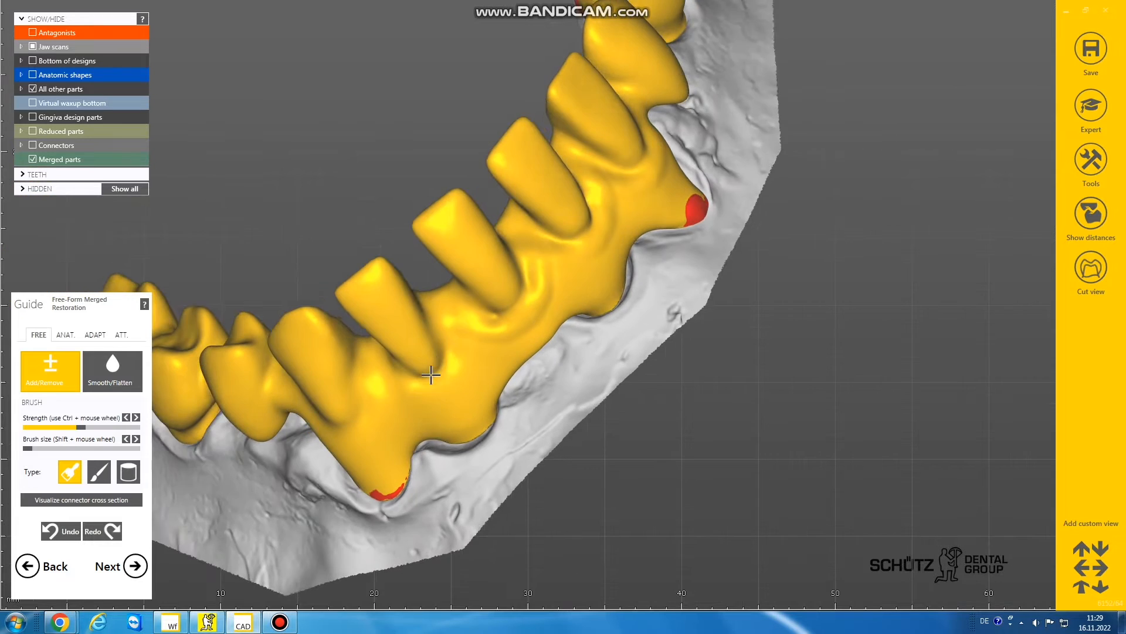
right_click_drag(431, 375, 478, 319)
mouse_move(477, 319)
left_mouse_down()
mouse_move(473, 353)
mouse_move(453, 371)
mouse_move(422, 371)
mouse_move(403, 352)
mouse_move(364, 423)
left_mouse_up()
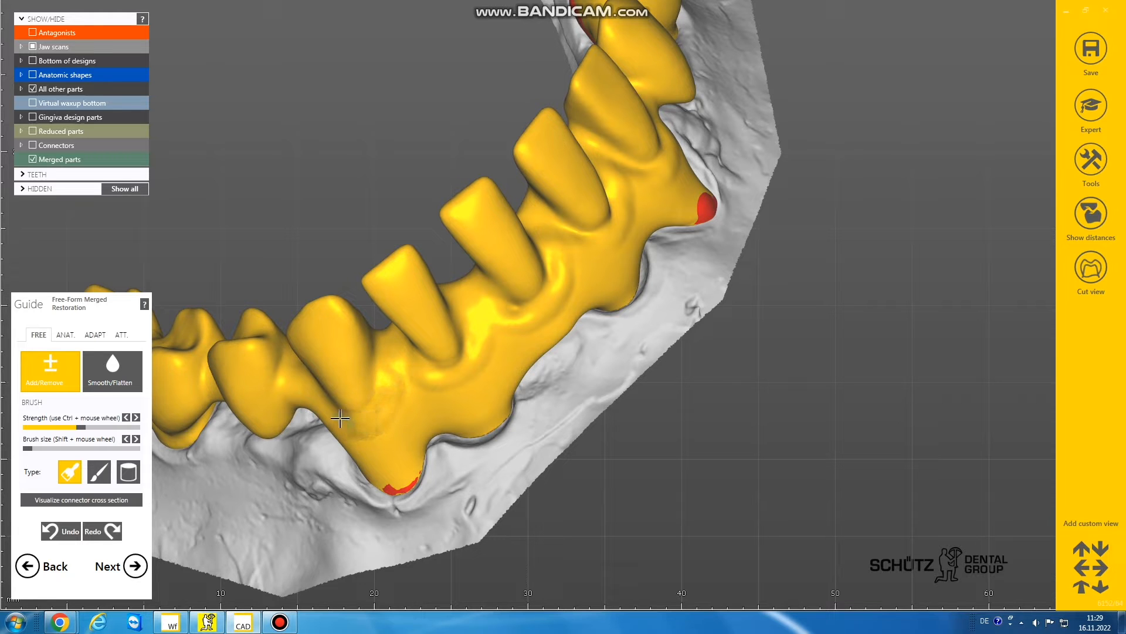
right_click_drag(345, 390, 78, 409)
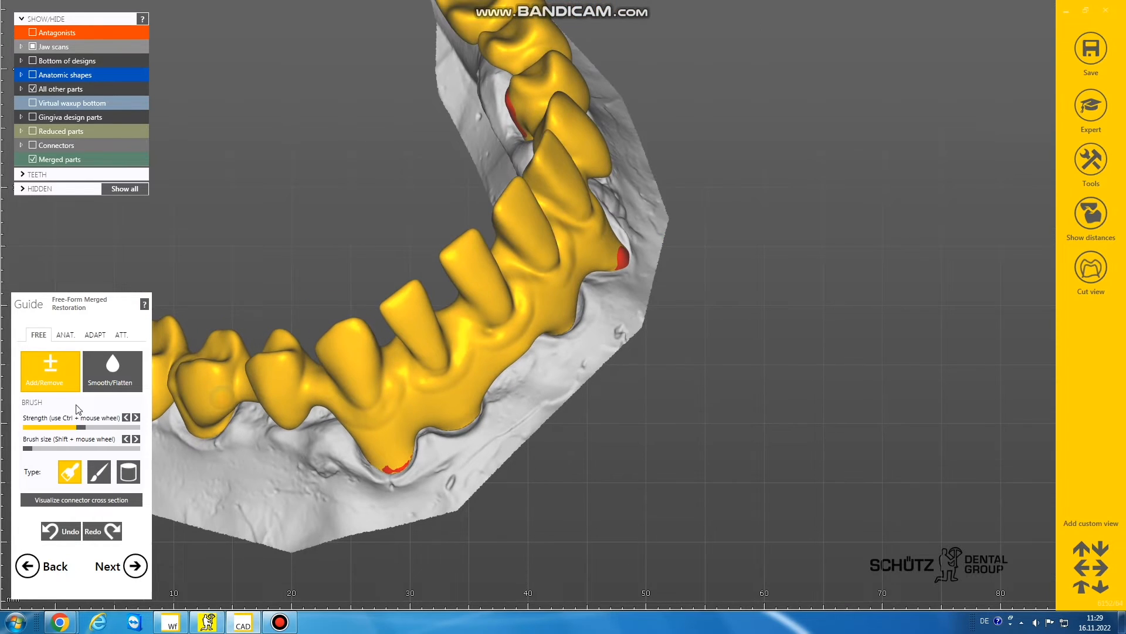
- Shape the labial gingival margins around the canine and neighbouring incisors with an enlarged, finer-type Add/Remove brush
left_click(94, 473)
scroll(403, 427, "up", 5)
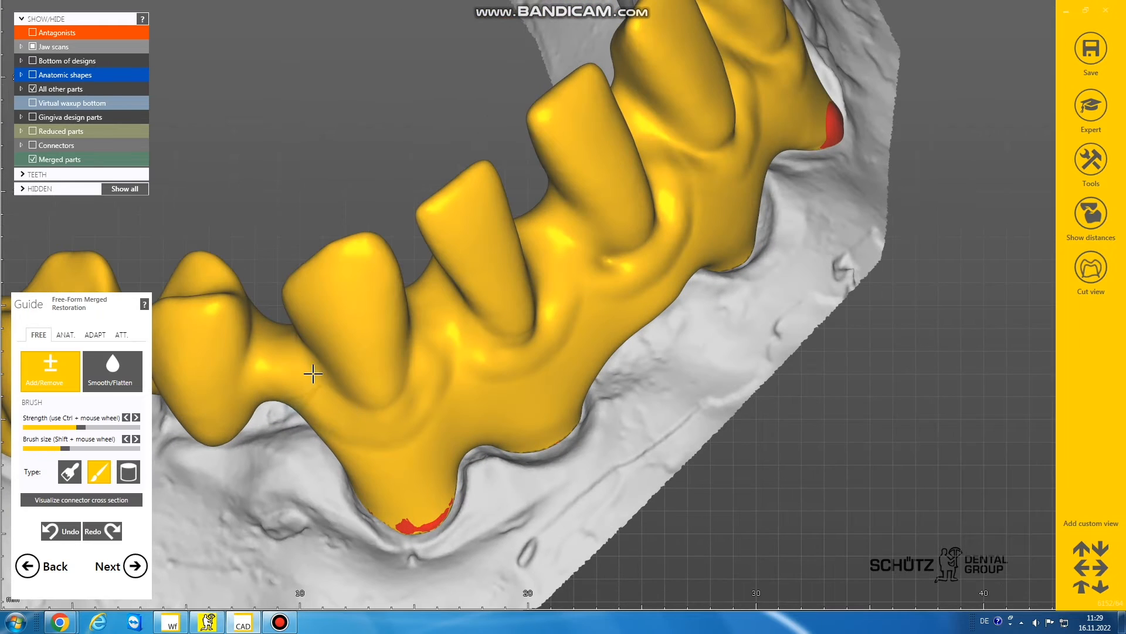
mouse_move(300, 359)
left_mouse_down()
mouse_move(342, 408)
mouse_move(399, 404)
mouse_move(417, 382)
mouse_move(418, 324)
mouse_move(449, 295)
mouse_move(478, 332)
mouse_move(528, 340)
mouse_move(540, 322)
mouse_move(531, 251)
left_mouse_up()
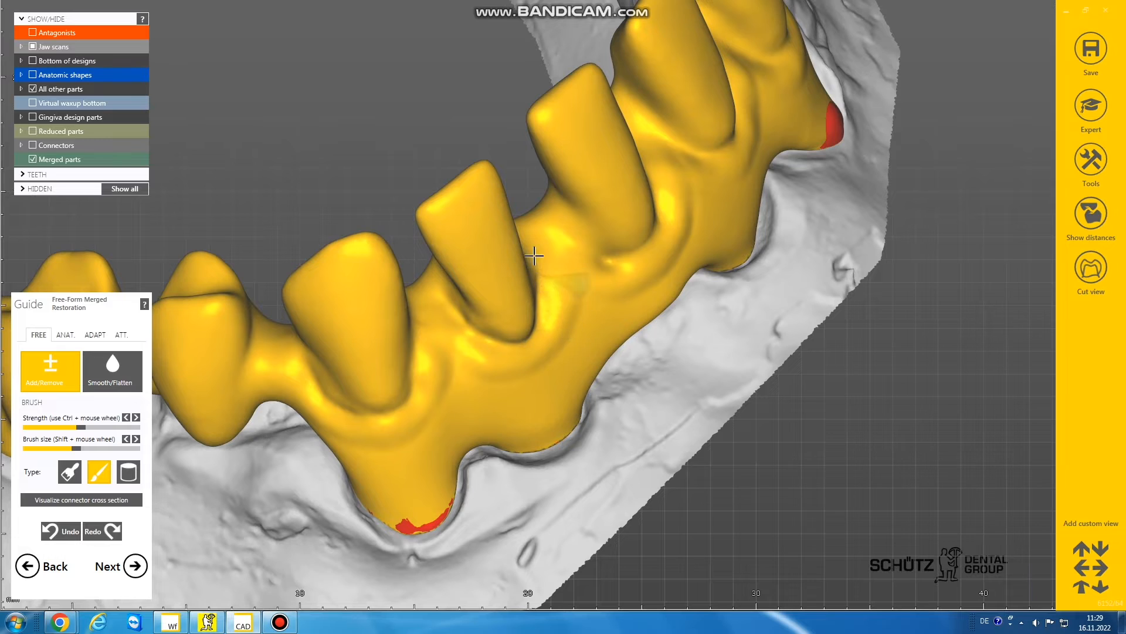
scroll(540, 277, "down", 2)
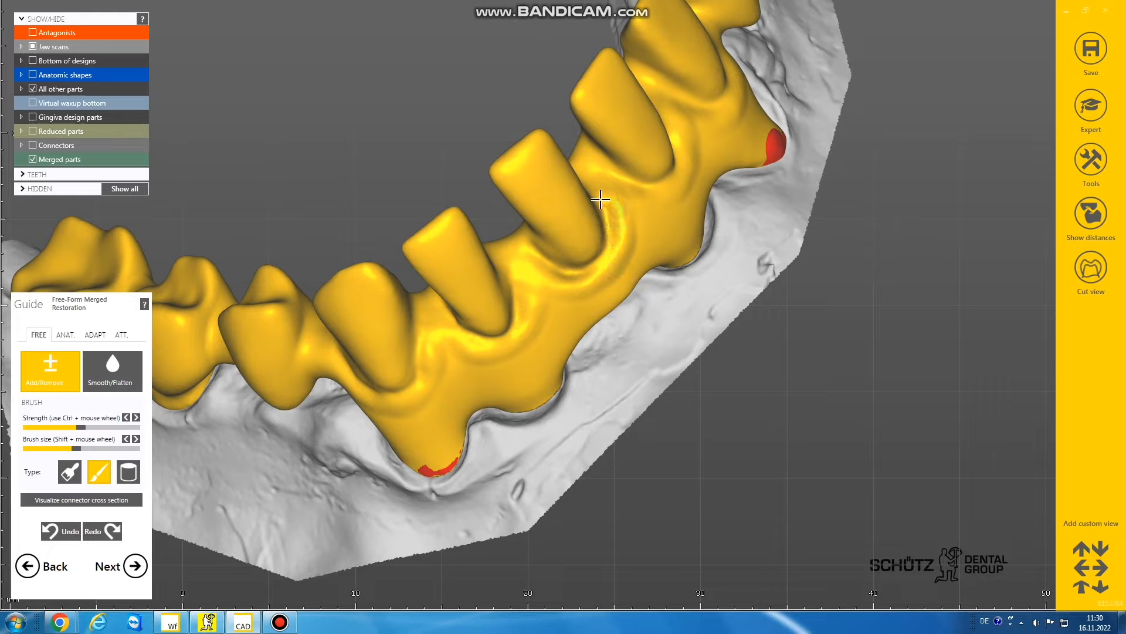
- Continue shaping the labial gingival margins around the remaining front teeth to the opposite end with the finer Add/Remove brush
scroll(590, 187, "down", 4)
scroll(593, 219, "up", 5)
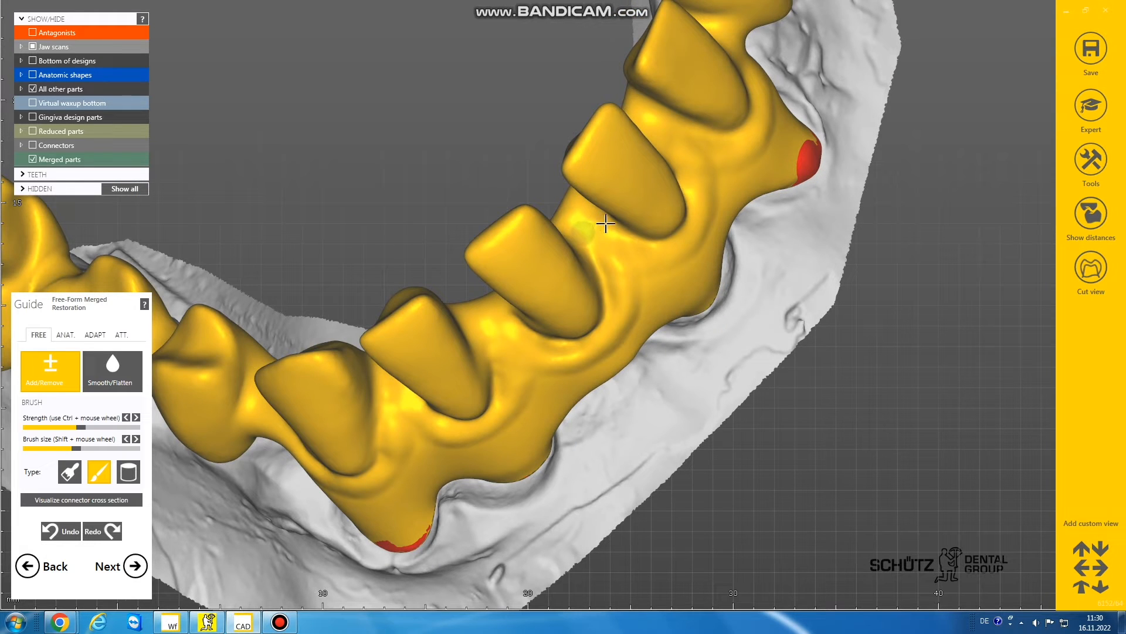
mouse_move(606, 224)
left_mouse_down()
mouse_move(649, 244)
mouse_move(673, 240)
left_mouse_up()
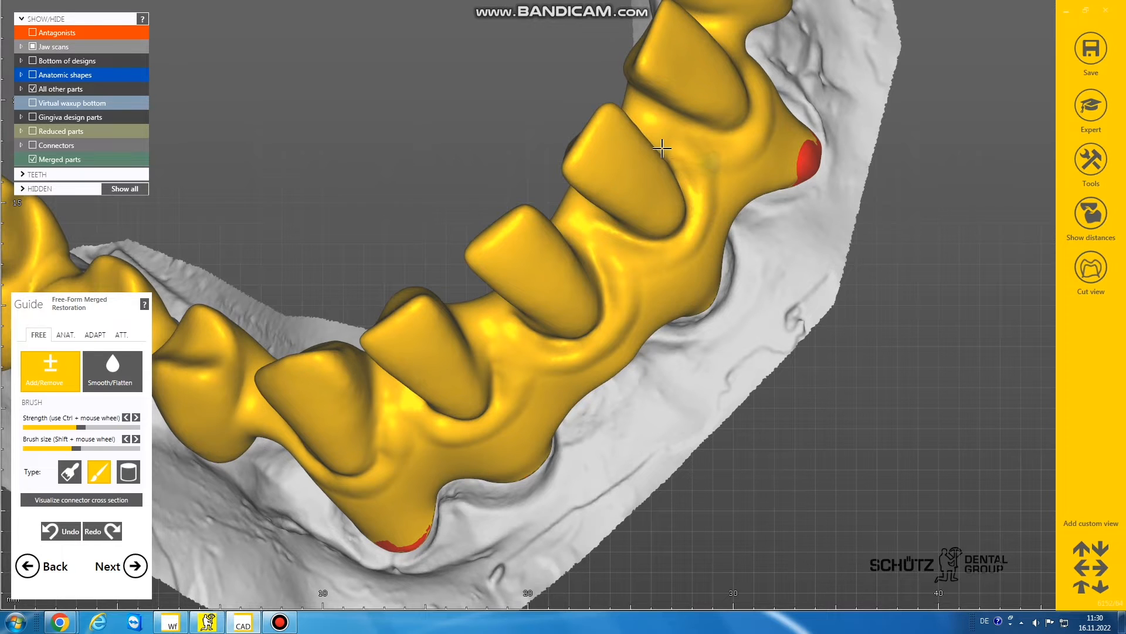
scroll(683, 193, "down", 3)
right_click_drag(681, 193, 633, 259)
scroll(575, 207, "up", 3)
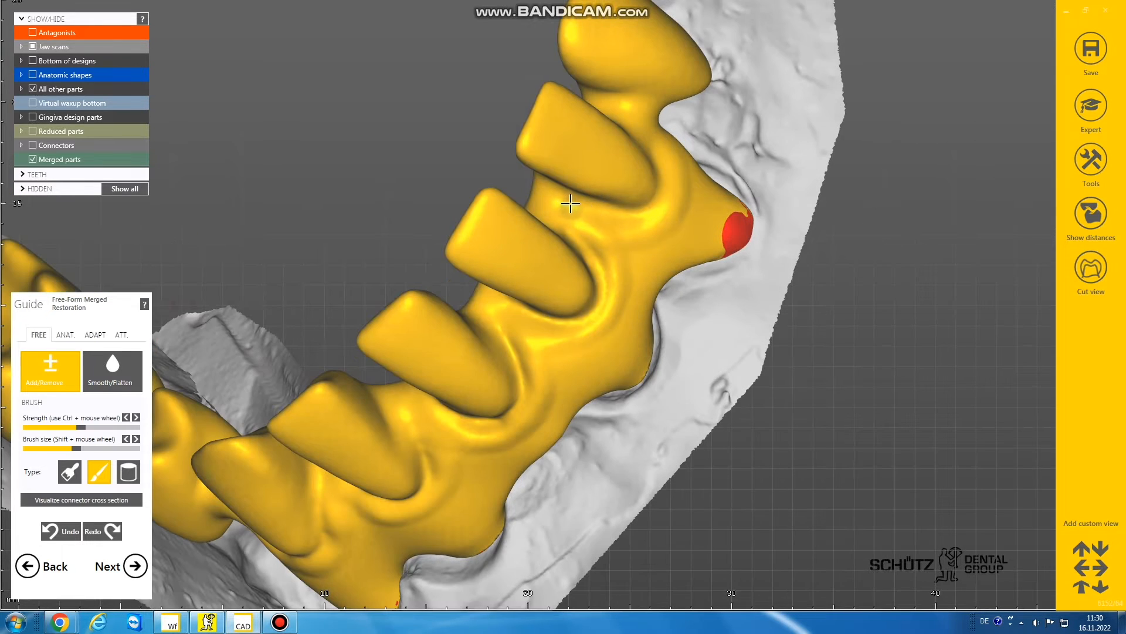
mouse_move(642, 210)
left_mouse_down()
mouse_move(661, 194)
mouse_move(660, 167)
mouse_move(636, 125)
mouse_move(604, 103)
left_mouse_up()
scroll(590, 230, "down", 4)
- Smooth the labial gingiva below the front teeth with the broad brush type of Smooth/Flatten at an increased brush size
left_click(123, 374)
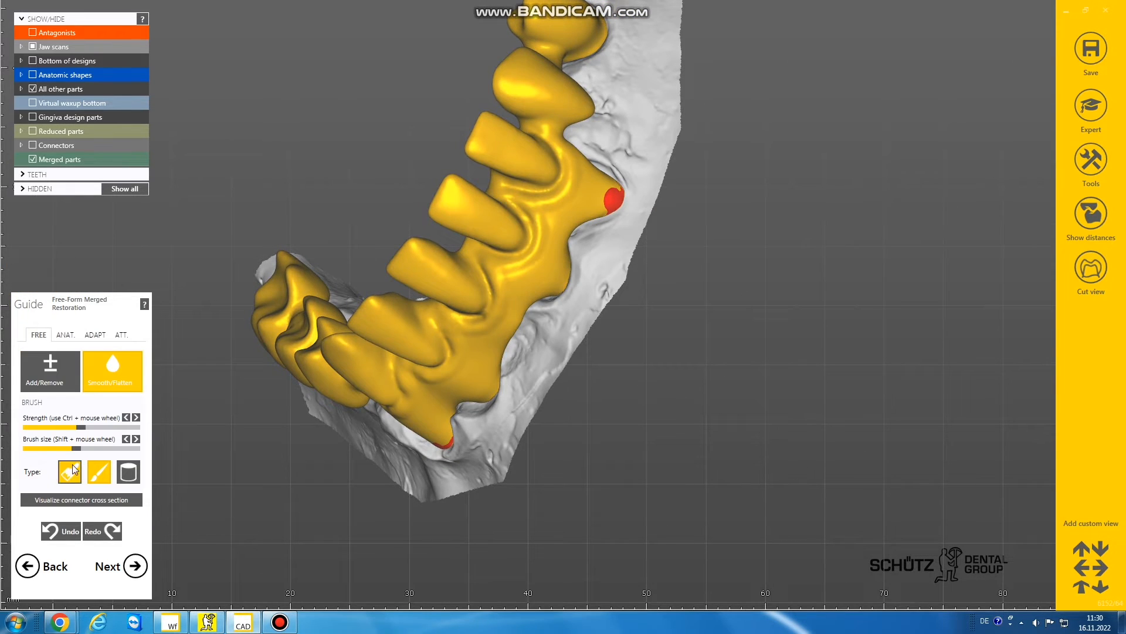
left_click(70, 473)
scroll(372, 312, "down", 3)
right_click_drag(410, 273, 369, 314)
scroll(364, 346, "down", 3)
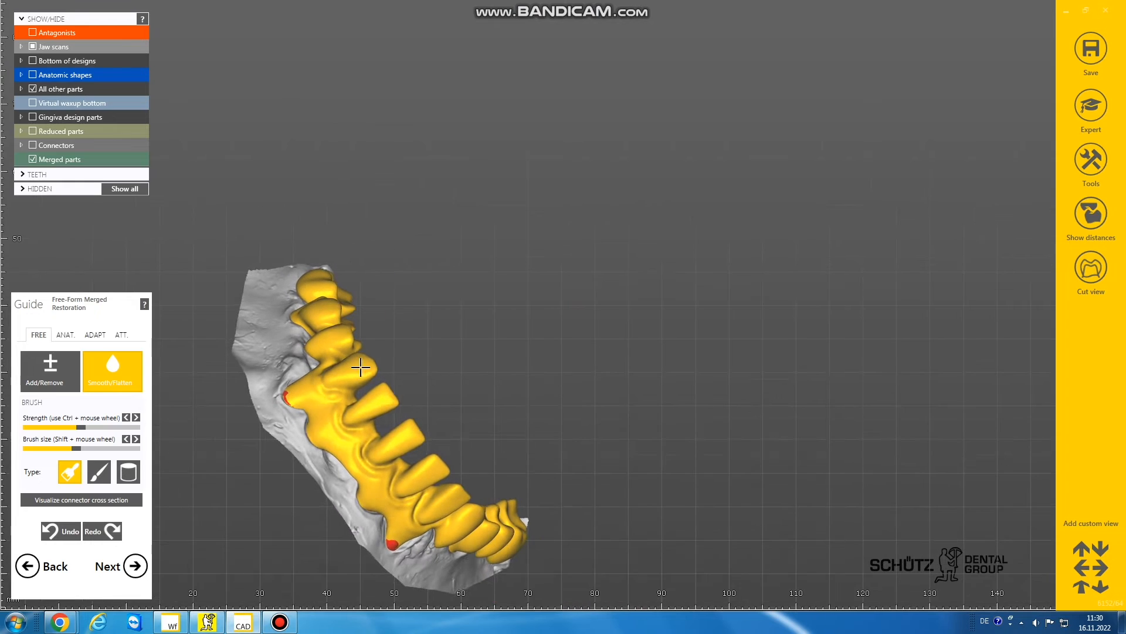
scroll(351, 405, "up", 5)
scroll(315, 431, "up", 2, "shift")
mouse_move(322, 431)
left_mouse_down()
mouse_move(340, 470)
mouse_move(375, 493)
mouse_move(373, 452)
mouse_move(414, 498)
mouse_move(446, 561)
mouse_move(440, 547)
left_mouse_up()
mouse_move(326, 390)
left_mouse_down()
mouse_move(312, 387)
mouse_move(330, 339)
left_mouse_up()
right_click_drag(332, 341, 305, 457)
scroll(305, 458, "down", 2)
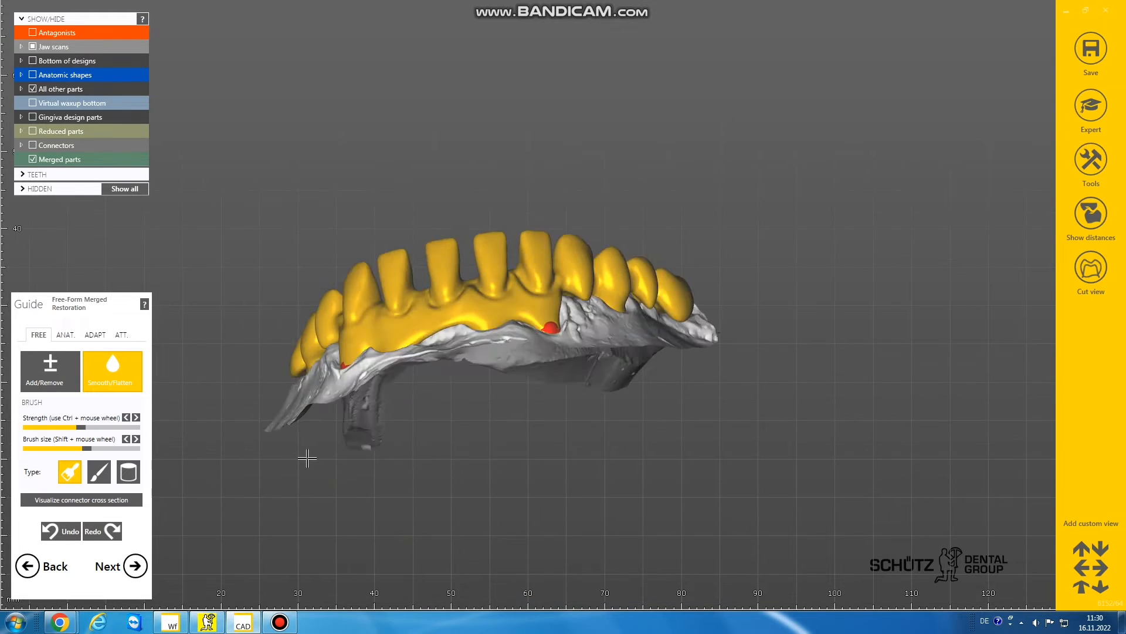
- Define the labial gingival margin around the canine with a smaller, finer-type Add/Remove brush
left_click(47, 378)
left_click(99, 472)
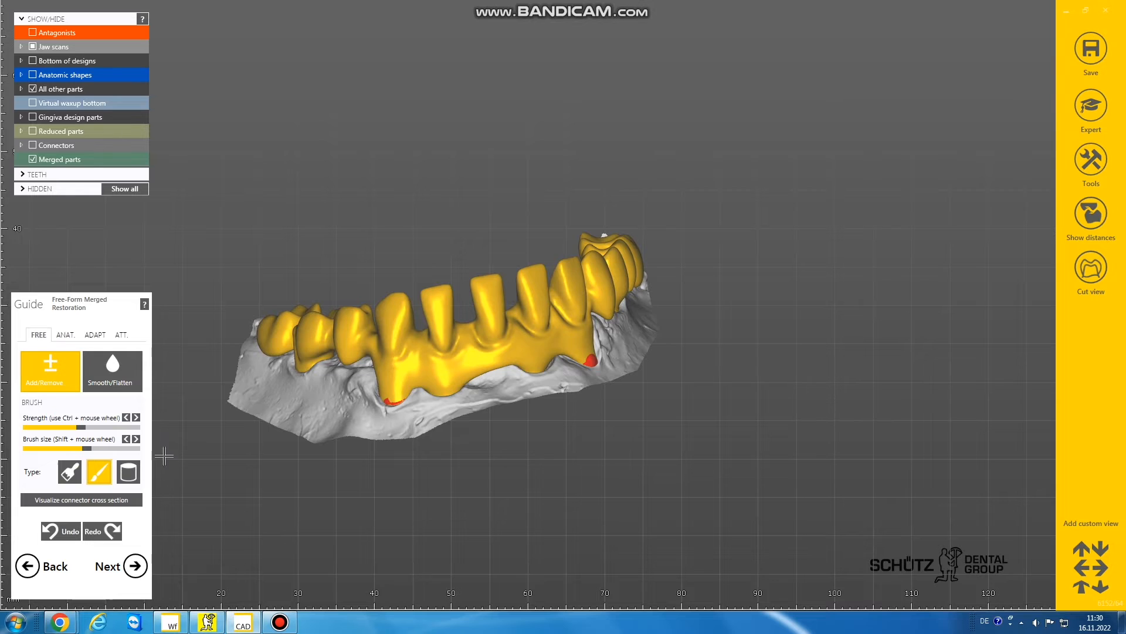
right_click_drag(384, 346, 421, 379)
scroll(420, 380, "up", 5)
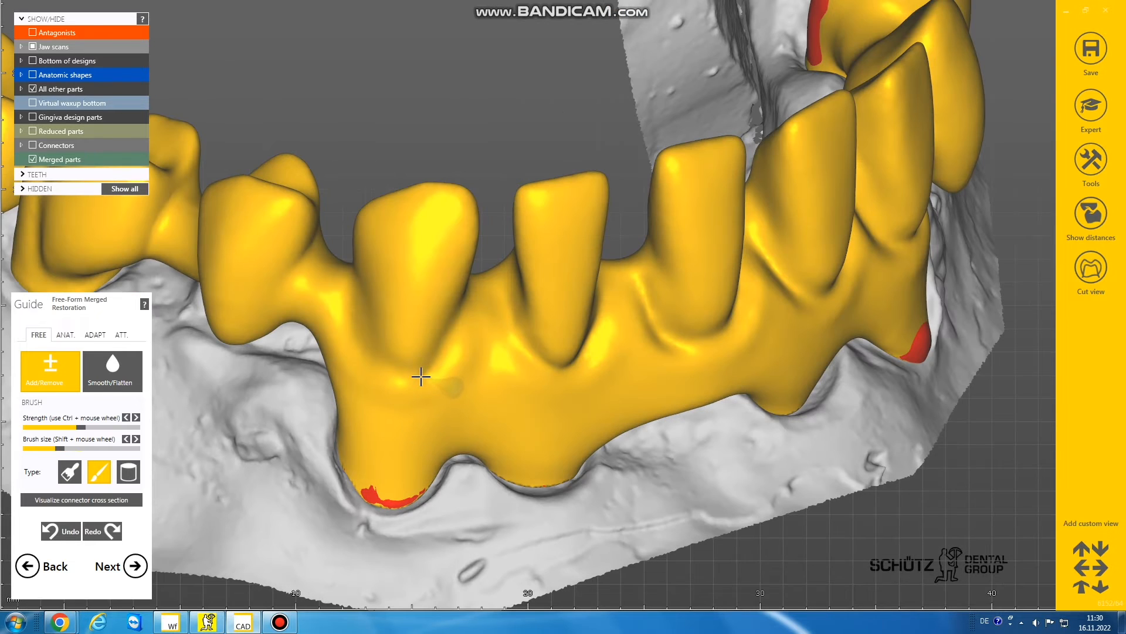
mouse_move(421, 376)
left_mouse_down()
mouse_move(373, 365)
mouse_move(346, 304)
mouse_move(377, 372)
mouse_move(429, 367)
mouse_move(463, 312)
mouse_move(473, 340)
left_mouse_up()
scroll(473, 339, "down", 3)
mouse_move(484, 320)
right_mouse_down()
mouse_move(478, 337)
mouse_move(460, 326)
right_mouse_up()
scroll(457, 293, "up", 3)
left_click_drag(449, 317, 422, 376)
scroll(414, 401, "down", 3)
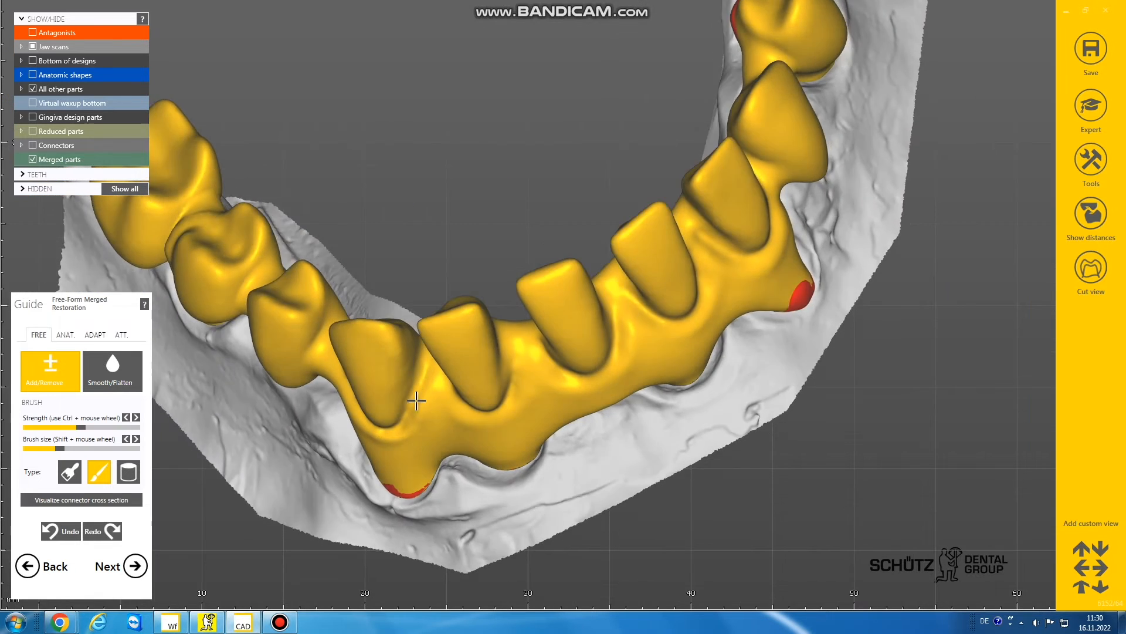
- Extend the margin shaping from the canine around the neck of the adjacent incisor with the finer Add/Remove brush
right_click_drag(415, 397, 473, 372)
scroll(473, 372, "up", 3)
mouse_move(466, 337)
left_mouse_down()
mouse_move(500, 410)
mouse_move(528, 430)
mouse_move(565, 424)
left_mouse_up()
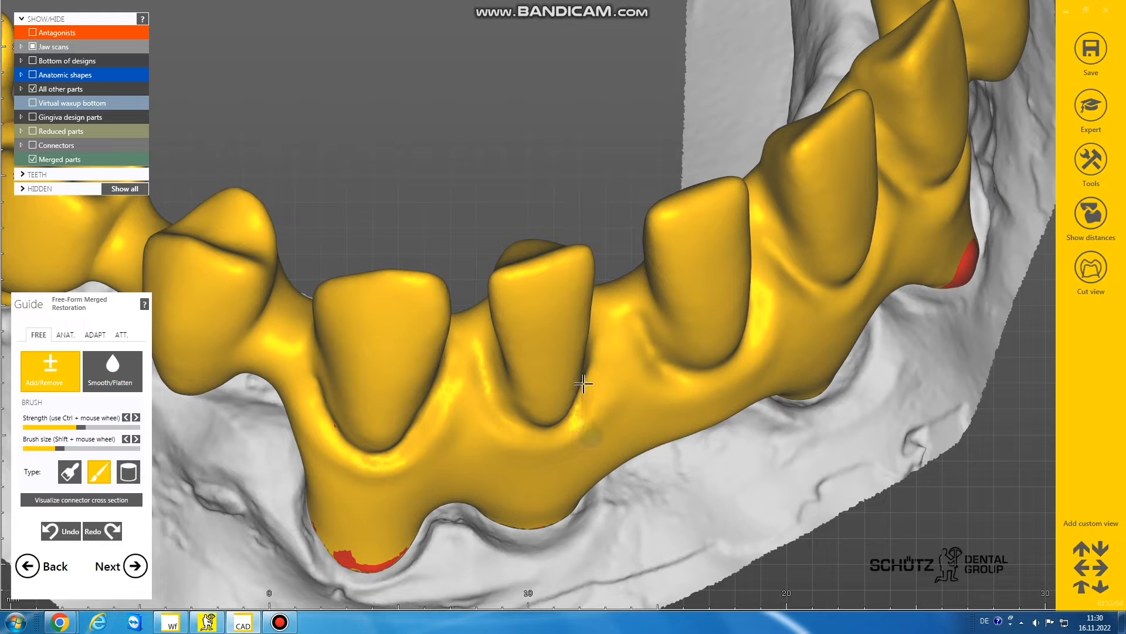
right_click_drag(571, 416, 569, 333)
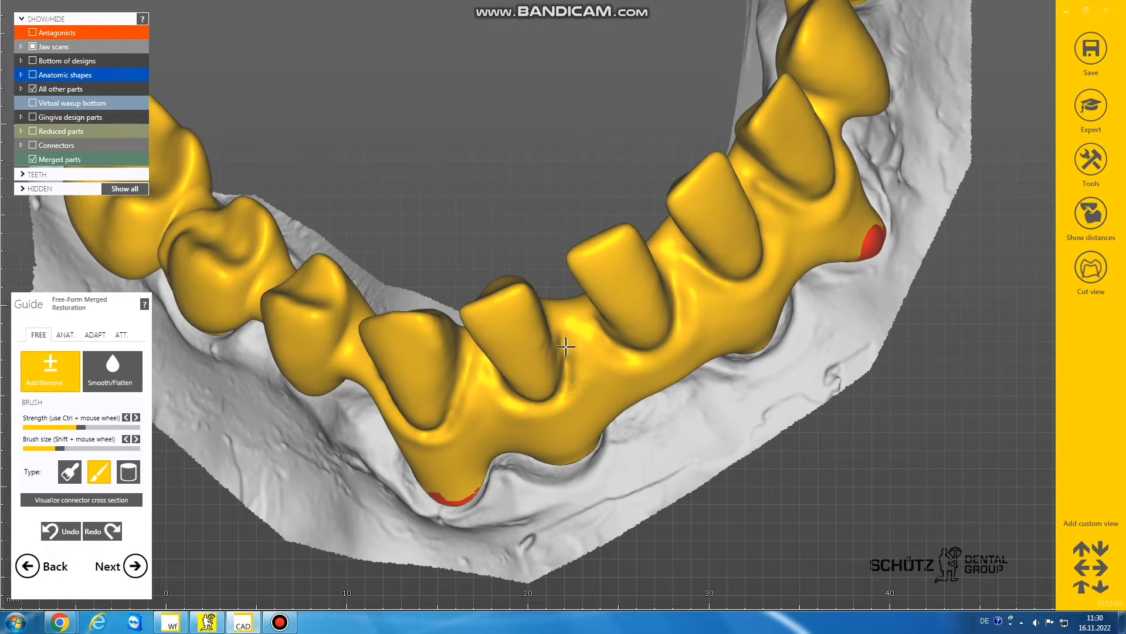
- Smooth the labial gingiva beside the incisor next to the canine with a small Smooth/Flatten brush
left_click(114, 374)
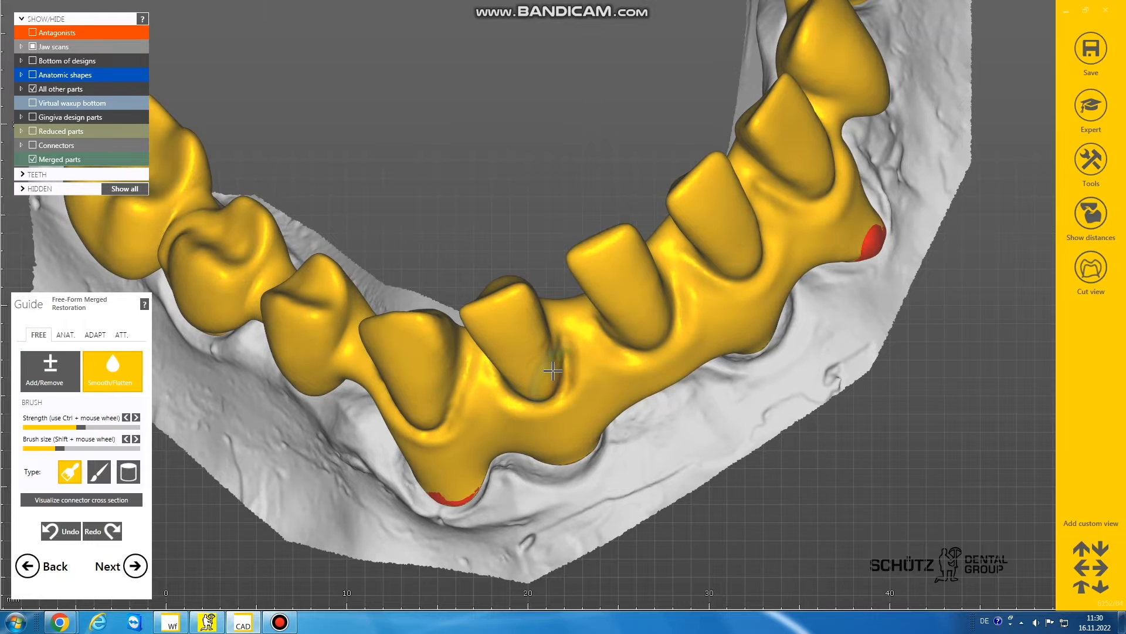
scroll(567, 361, "down", 5)
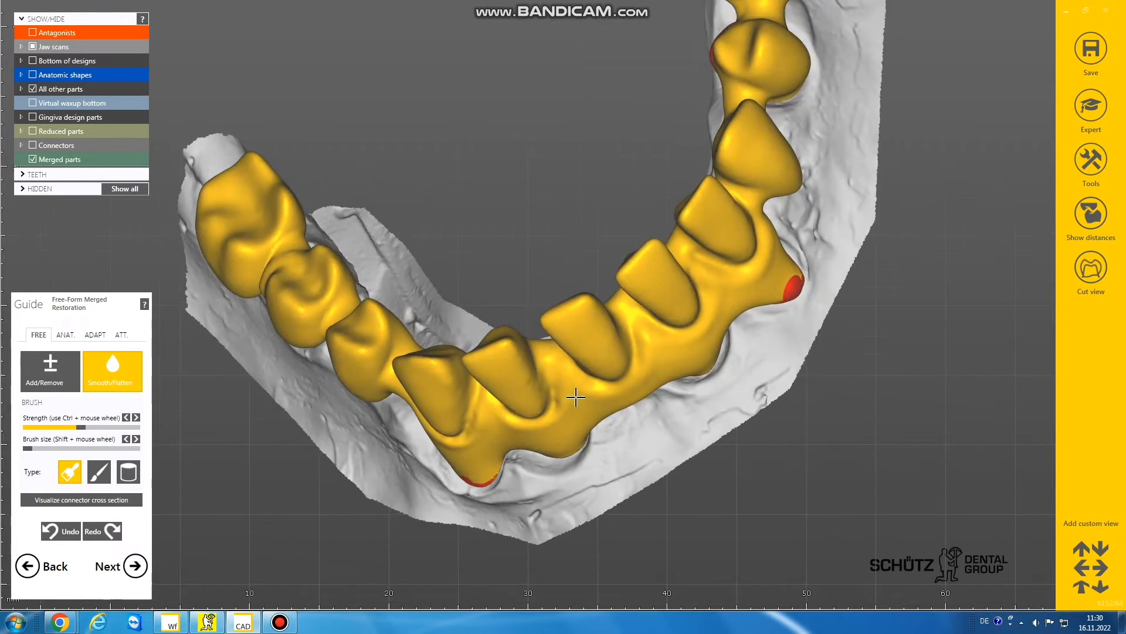
right_click_drag(572, 393, 577, 404)
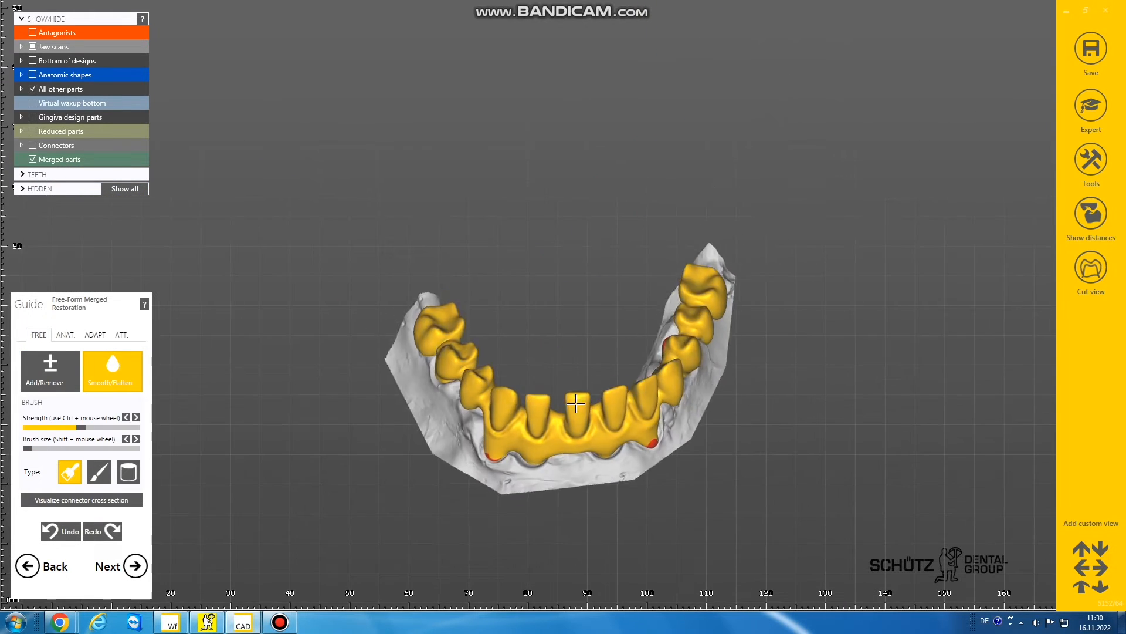
- Show the antagonists, inspect the front teeth against them with the anatomic Entire Tooth preset active, and hide the antagonists again
left_click(33, 33)
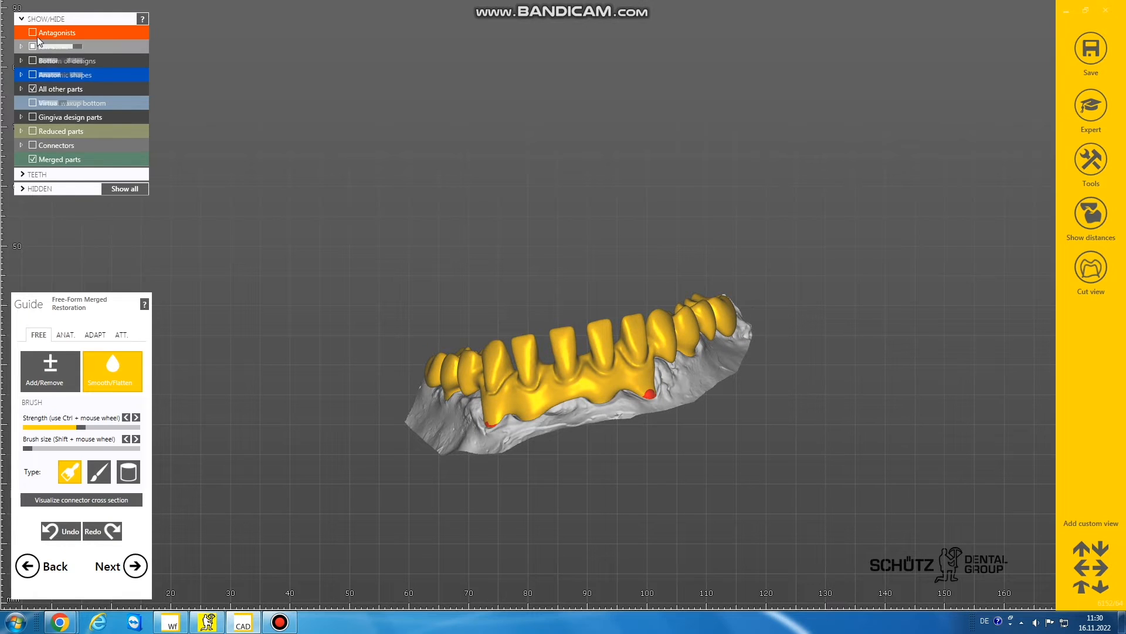
right_click_drag(543, 269, 548, 264)
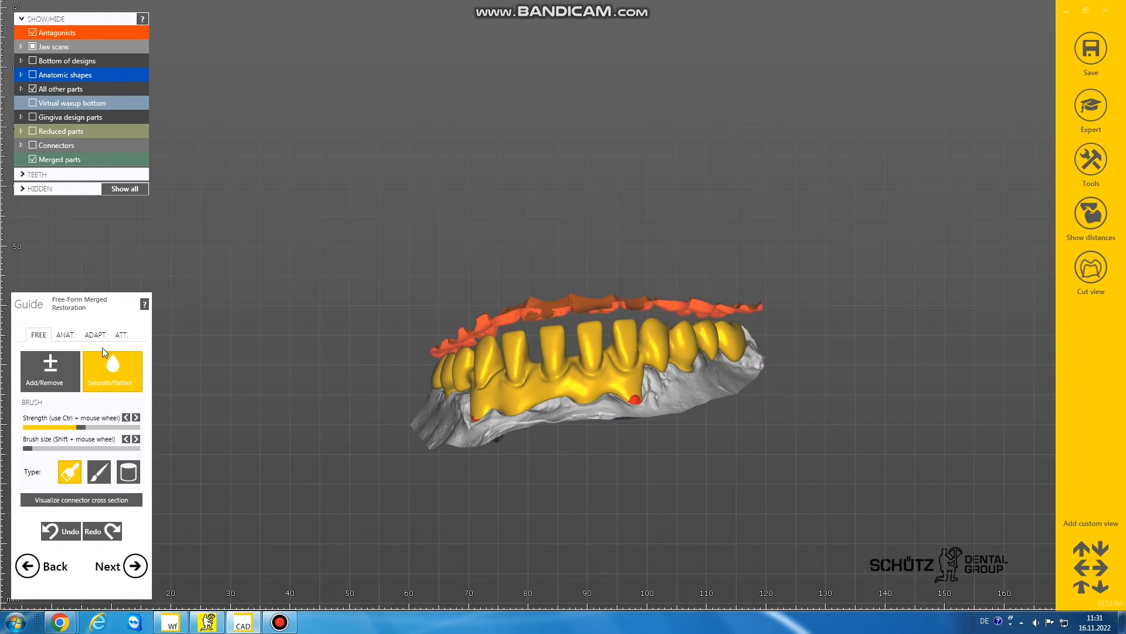
left_click(65, 335)
left_click(50, 421)
scroll(590, 337, "up", 5)
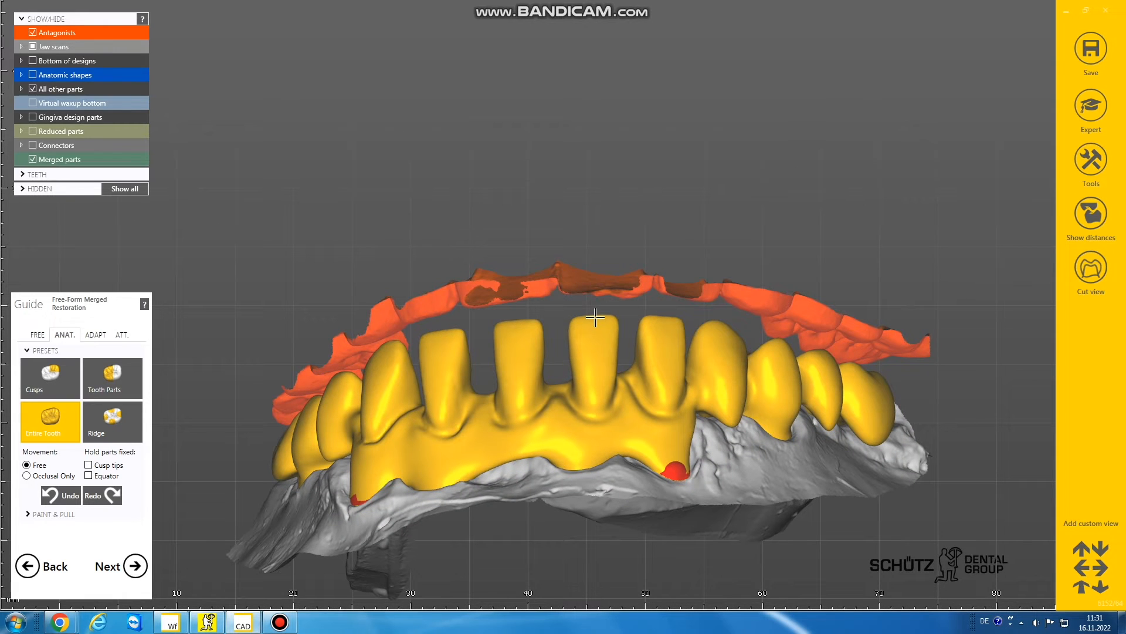
right_click_drag(601, 334, 602, 334)
right_click_drag(534, 330, 583, 357)
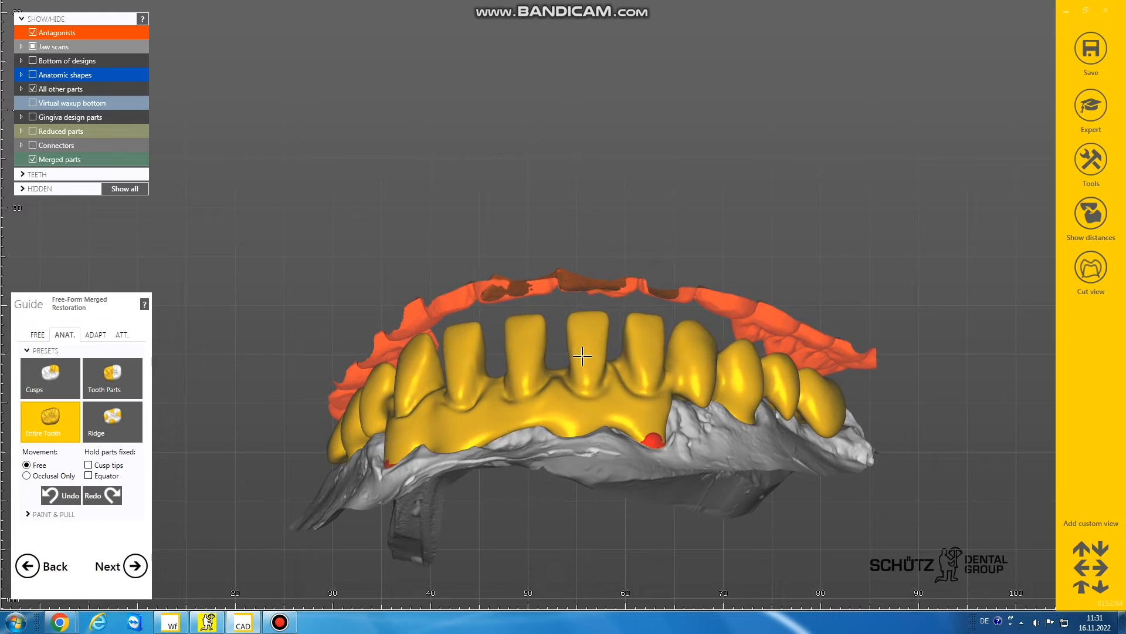
left_click(33, 33)
scroll(452, 222, "down", 3)
right_click_drag(451, 223, 452, 222)
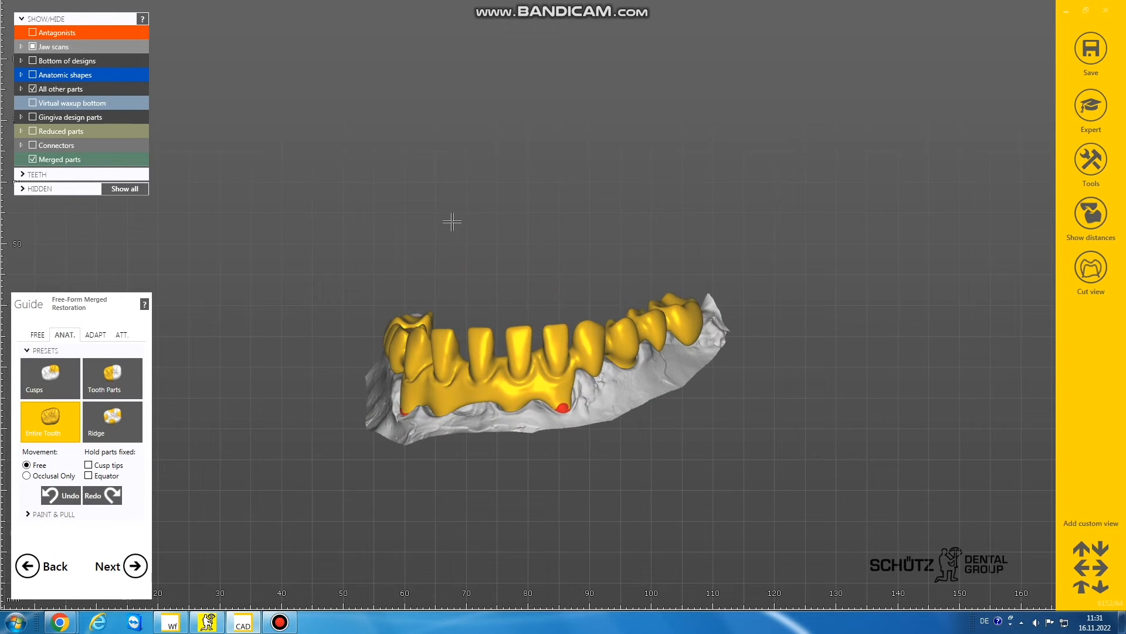
mouse_move(347, 178)
right_mouse_down()
mouse_move(389, 203)
mouse_move(385, 193)
mouse_move(294, 212)
right_mouse_up()
- Shape the lingual gingival margins behind the front teeth with a small, finer-type free-form Add/Remove brush
left_click(39, 335)
left_click(50, 367)
mouse_move(276, 270)
right_mouse_down()
mouse_move(315, 315)
mouse_move(297, 309)
mouse_move(321, 295)
right_mouse_up()
scroll(315, 315, "up", 5)
scroll(315, 315, "up", 3)
left_click(99, 473)
scroll(248, 338, "up", 3)
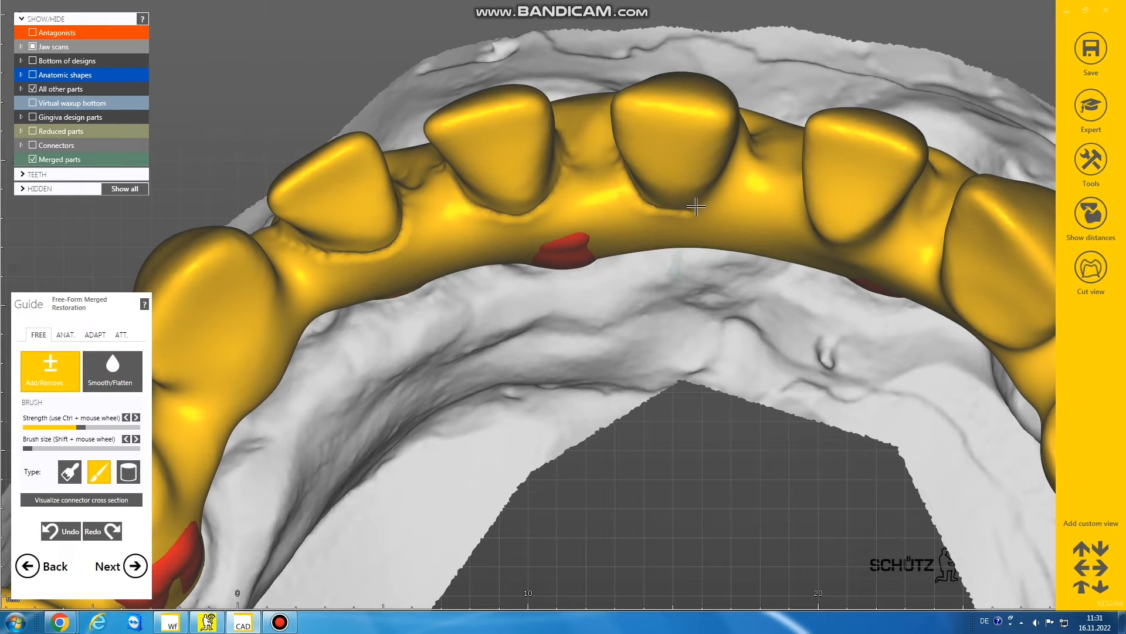
left_click_drag(738, 172, 746, 155)
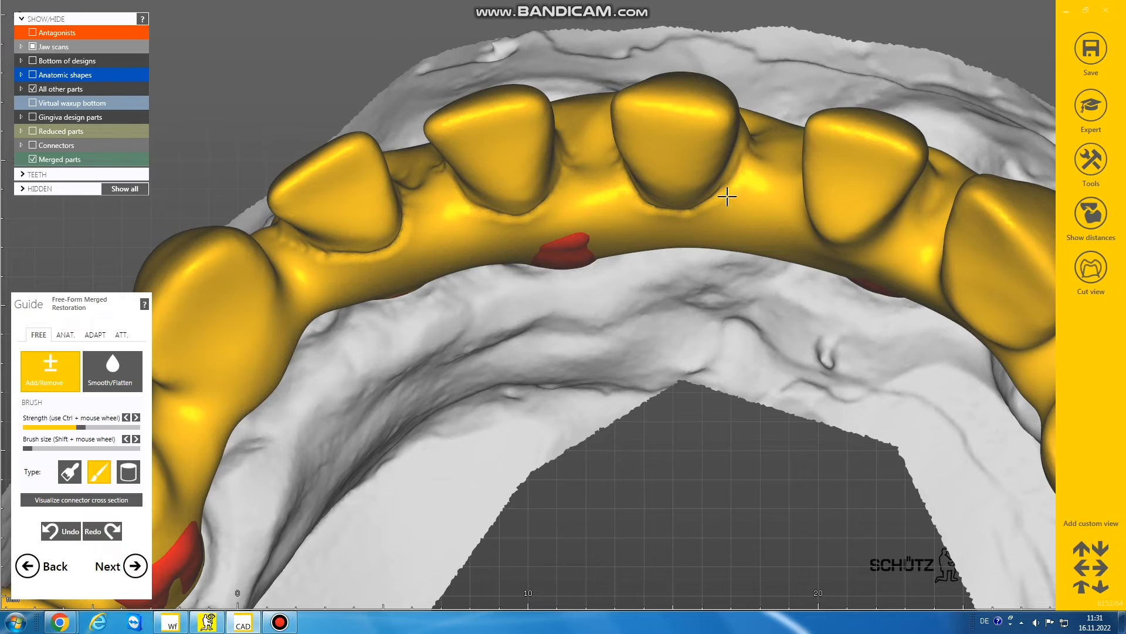
scroll(728, 197, "down", 4)
right_click_drag(674, 252, 674, 254)
middle_click_drag(675, 254, 558, 265)
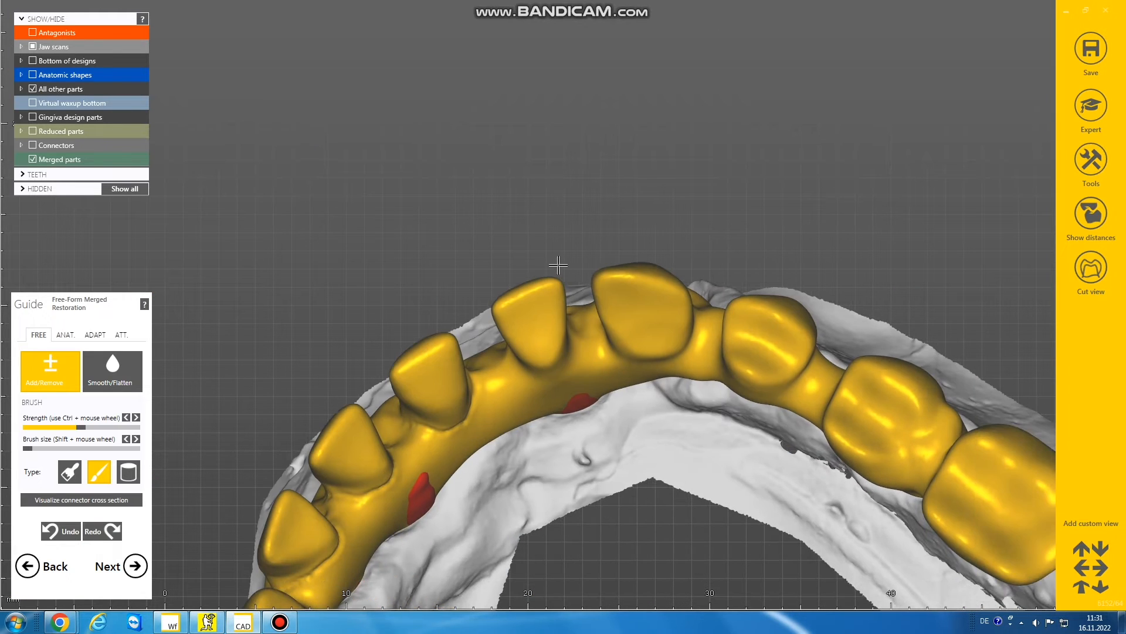
- Smooth the lingual gingiva between the front teeth with the broad brush type of Smooth/Flatten at a slightly larger size
left_click(110, 373)
right_click_drag(367, 557, 367, 557)
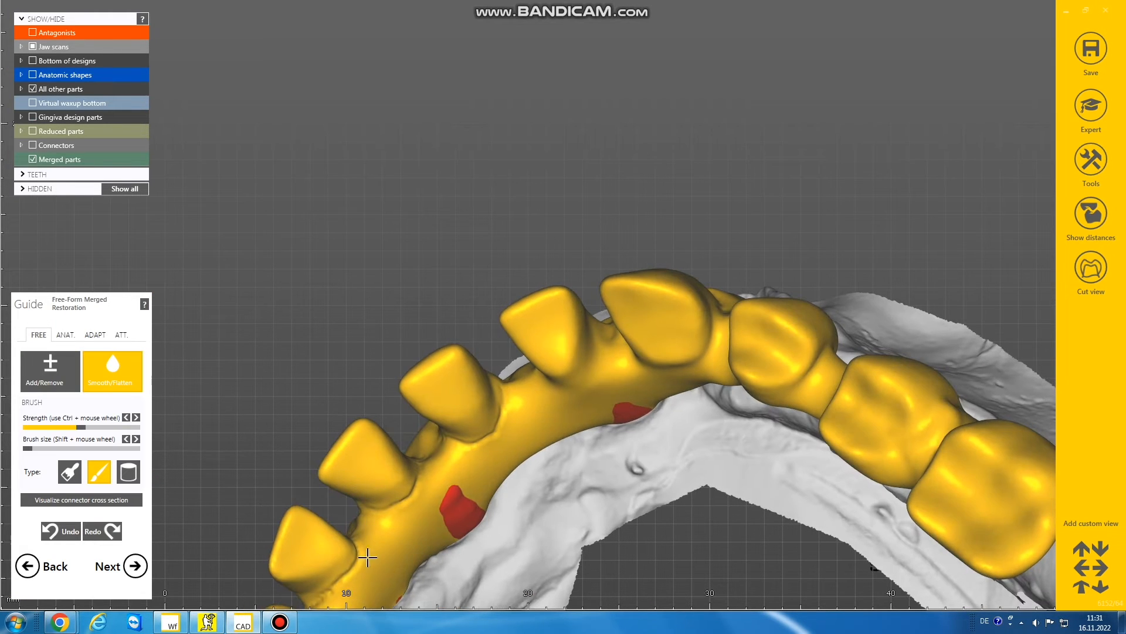
left_click(80, 471)
scroll(422, 411, "down", 3)
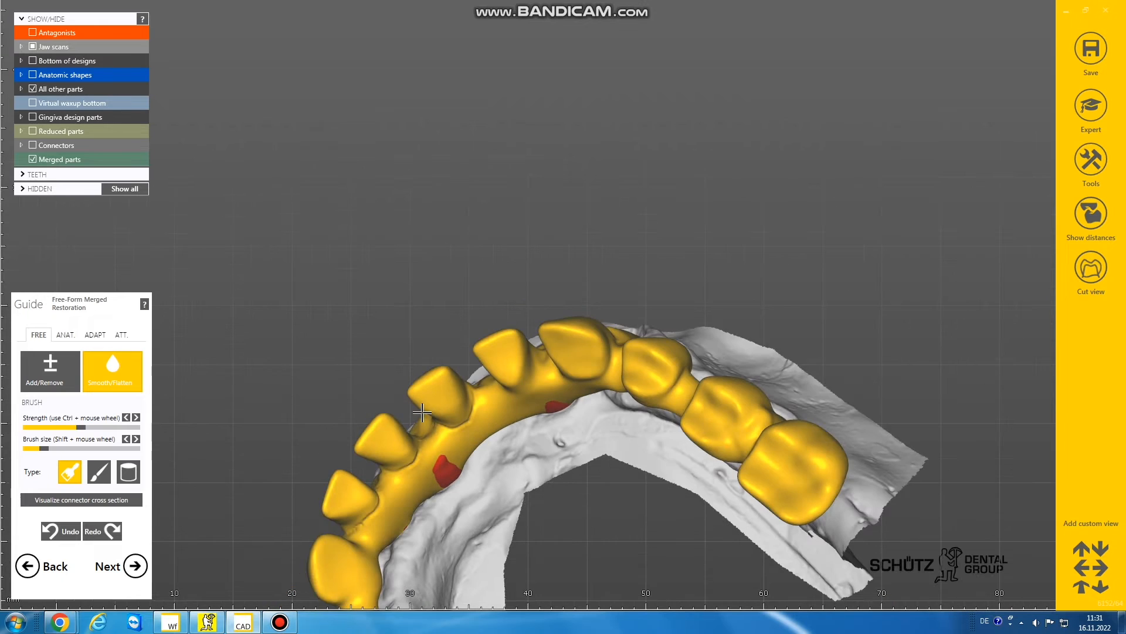
right_click_drag(422, 410, 421, 412)
middle_click_drag(421, 411, 400, 360)
scroll(371, 464, "up", 3)
left_click_drag(363, 461, 322, 516)
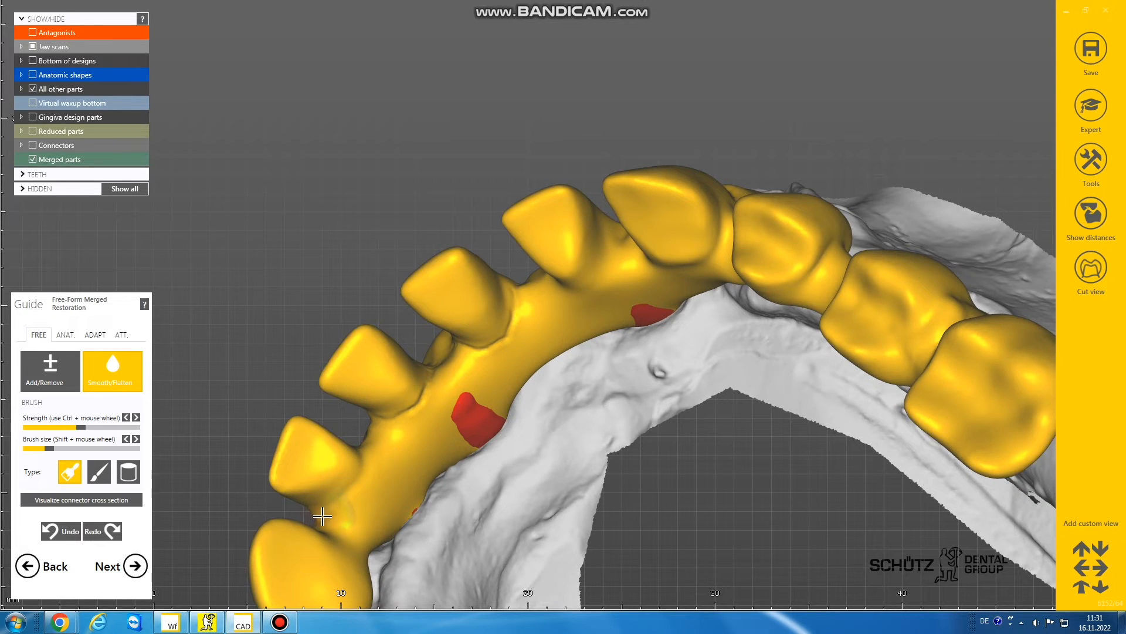
left_click_drag(410, 407, 420, 392)
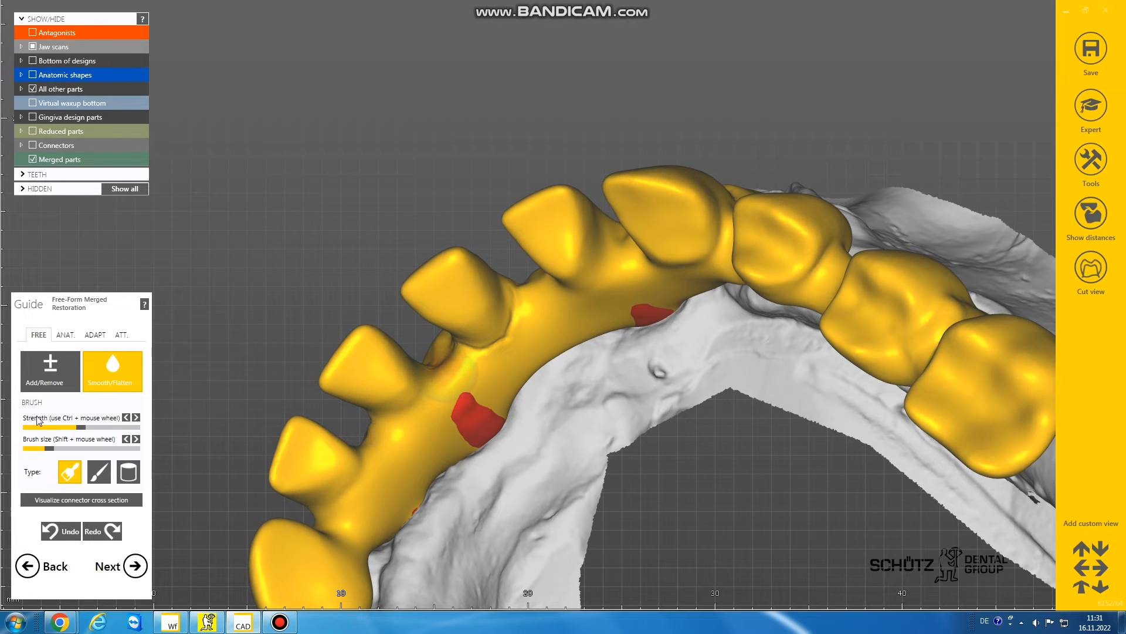
- Shape the lingual gingiva between the front teeth with the finer Add/Remove brush type at a medium brush size
left_click(50, 369)
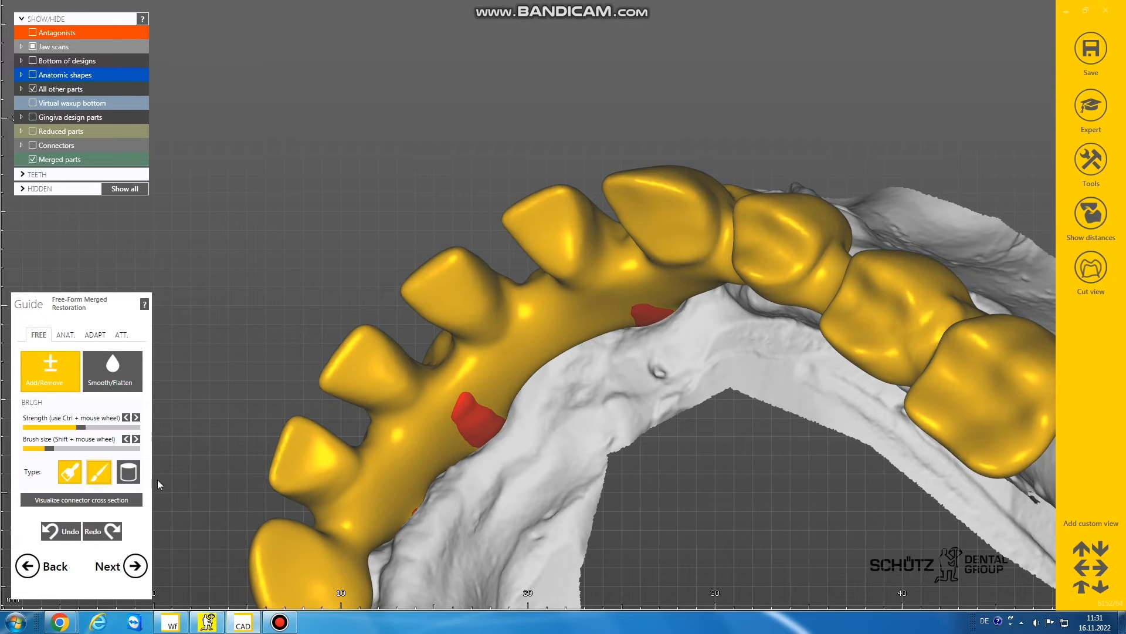
scroll(355, 405, "down", 3)
right_click_drag(317, 382, 366, 446)
scroll(366, 446, "up", 5)
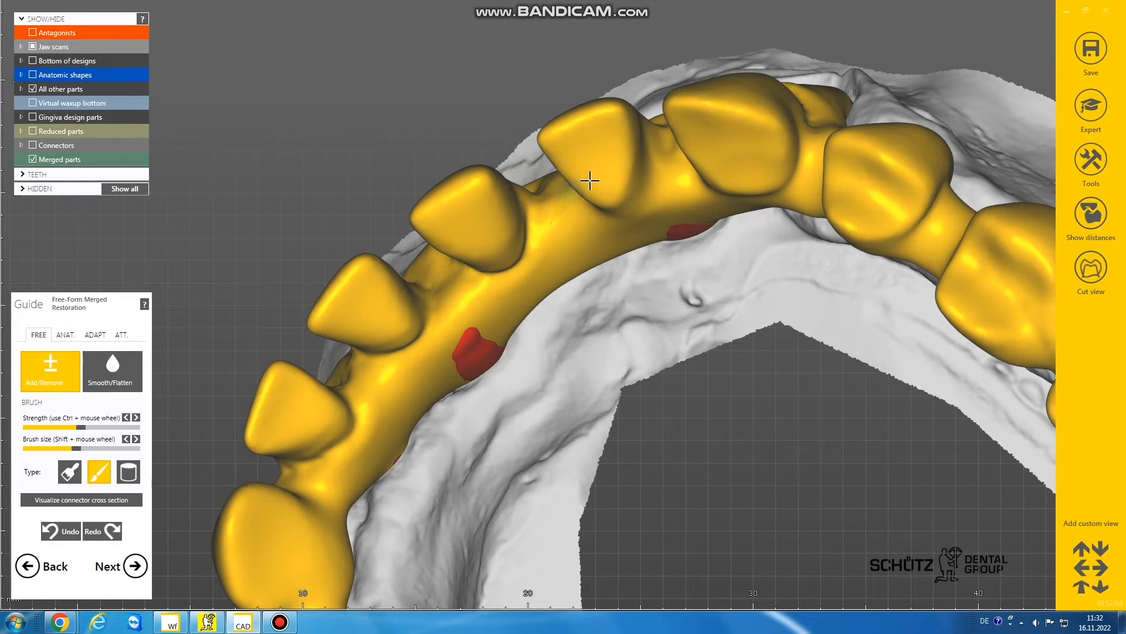
right_click_drag(590, 181, 562, 199)
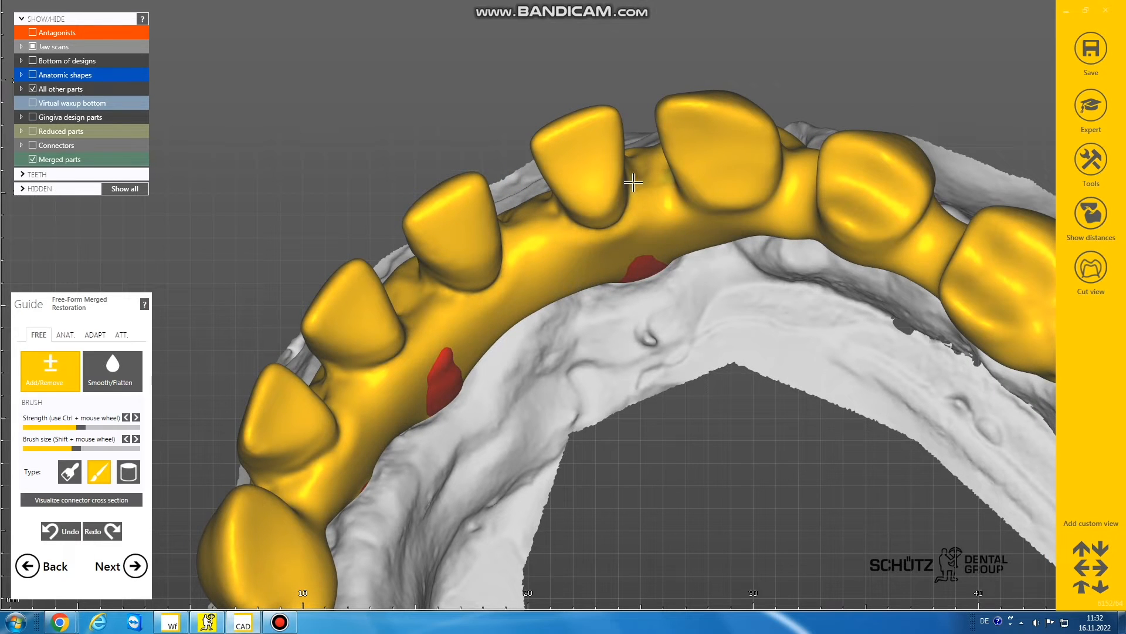
right_click_drag(610, 183, 555, 312)
scroll(555, 312, "up", 2)
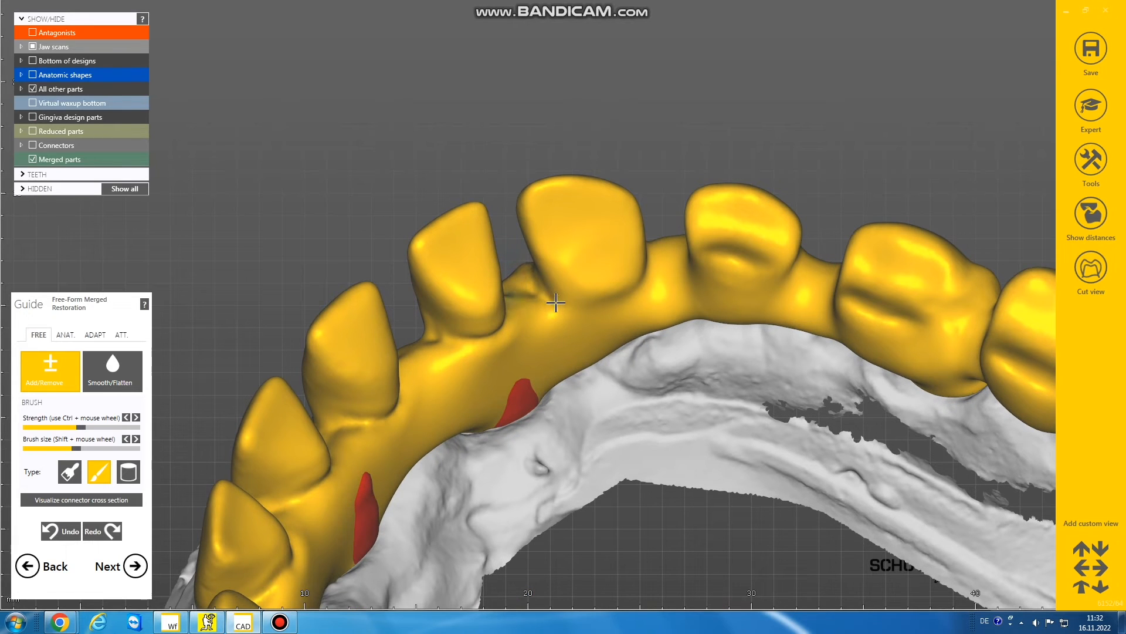
left_click_drag(620, 303, 667, 284)
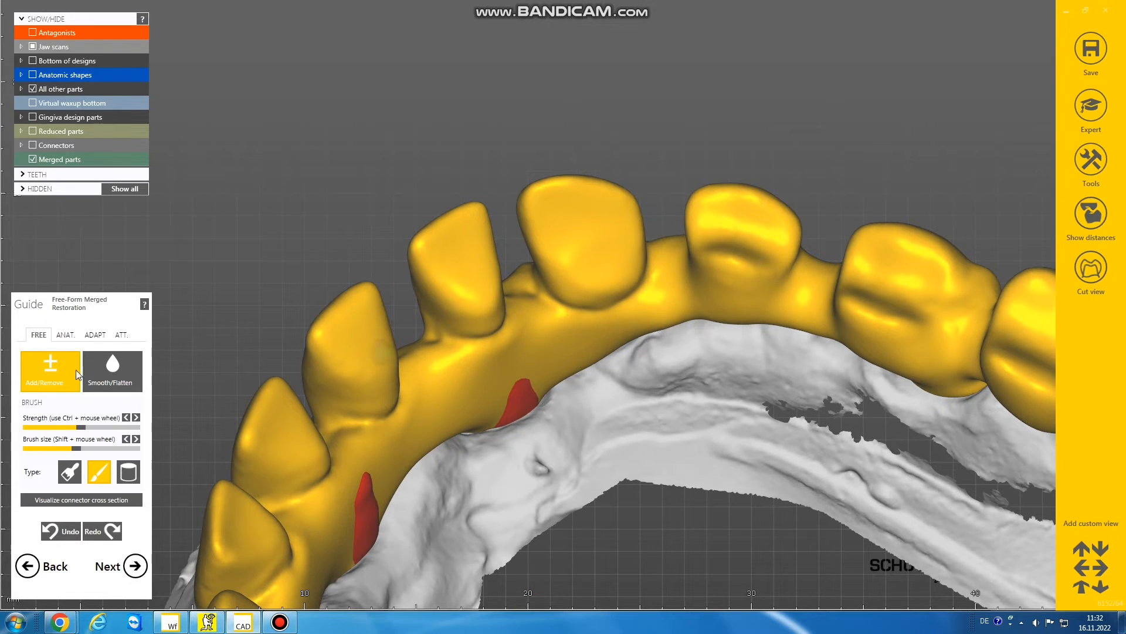
- Smooth the lingual gingiva behind the front teeth with the finer Smooth/Flatten brush type at a large brush size
left_click(114, 374)
scroll(384, 362, "down", 2)
scroll(436, 336, "up", 2, "shift")
mouse_move(385, 362)
right_mouse_down()
mouse_move(436, 335)
mouse_move(390, 432)
mouse_move(372, 427)
right_mouse_up()
scroll(372, 426, "up", 2, "shift")
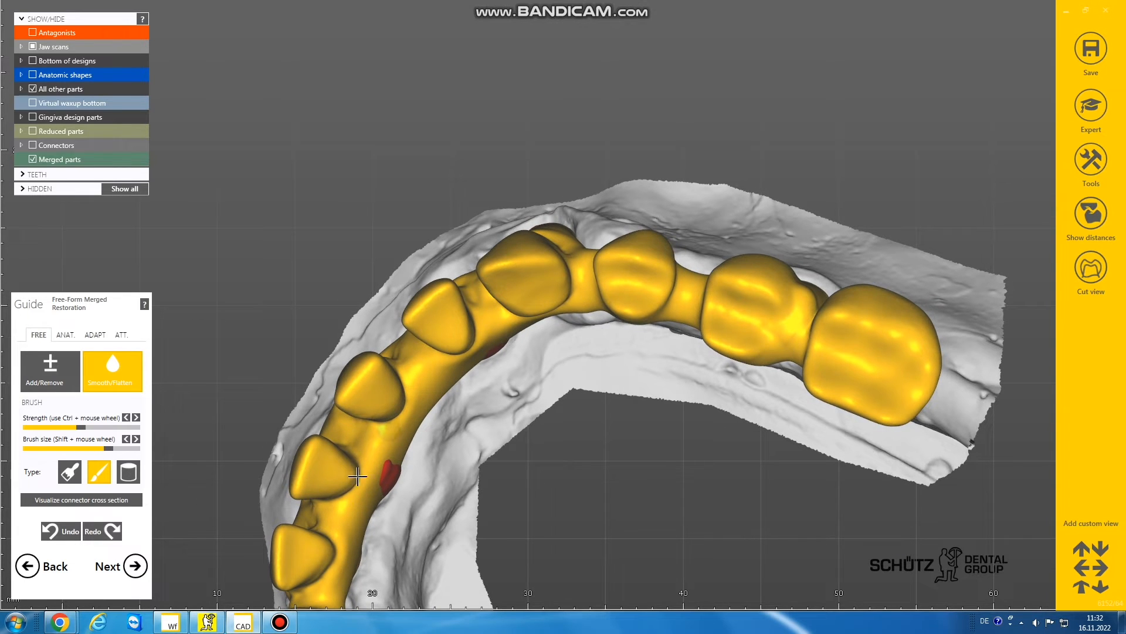
right_click_drag(319, 519, 335, 452)
scroll(335, 460, "down", 2)
right_click_drag(679, 364, 639, 335)
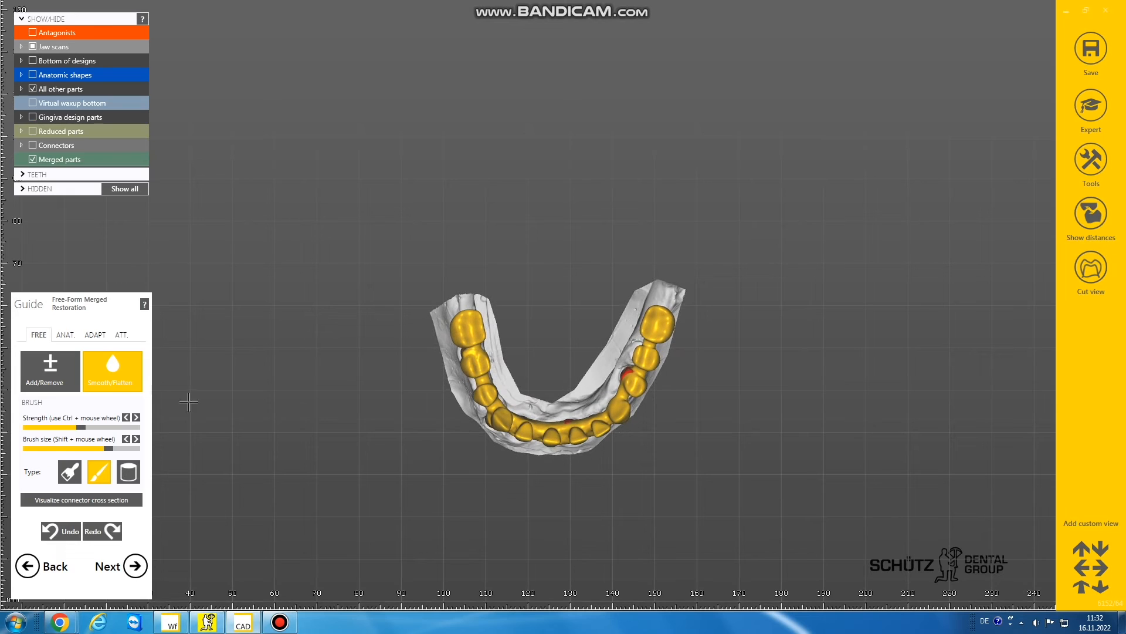
- Contour the lingual side of the anterior gingiva with the broad Add/Remove brush type at a medium size
left_click(50, 370)
right_click_drag(614, 478, 610, 475)
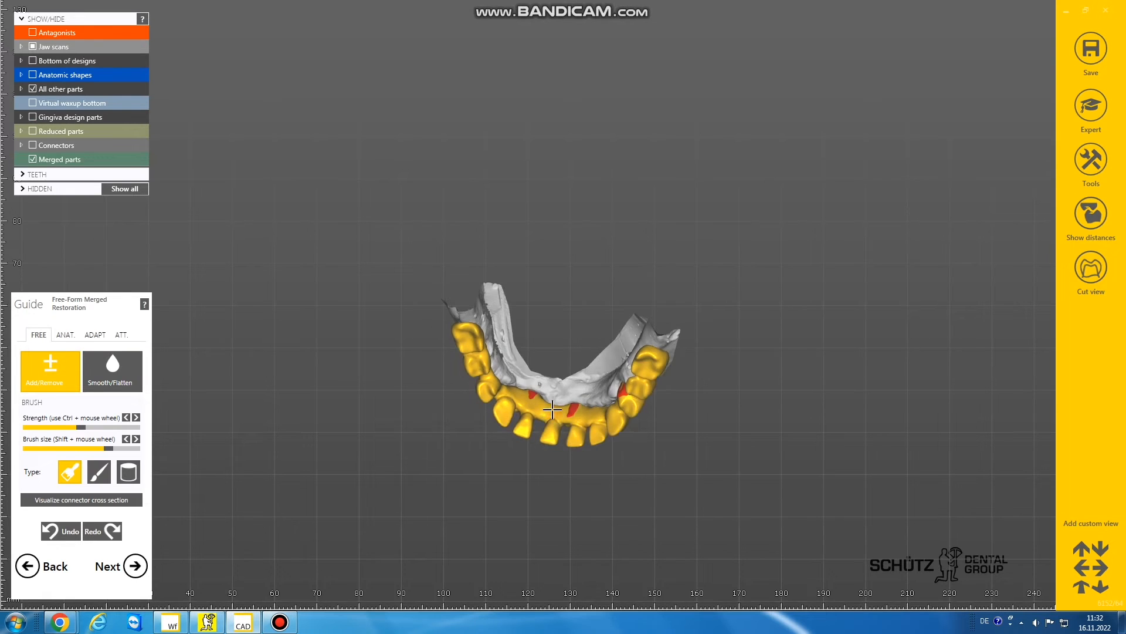
scroll(528, 402, "up", 5)
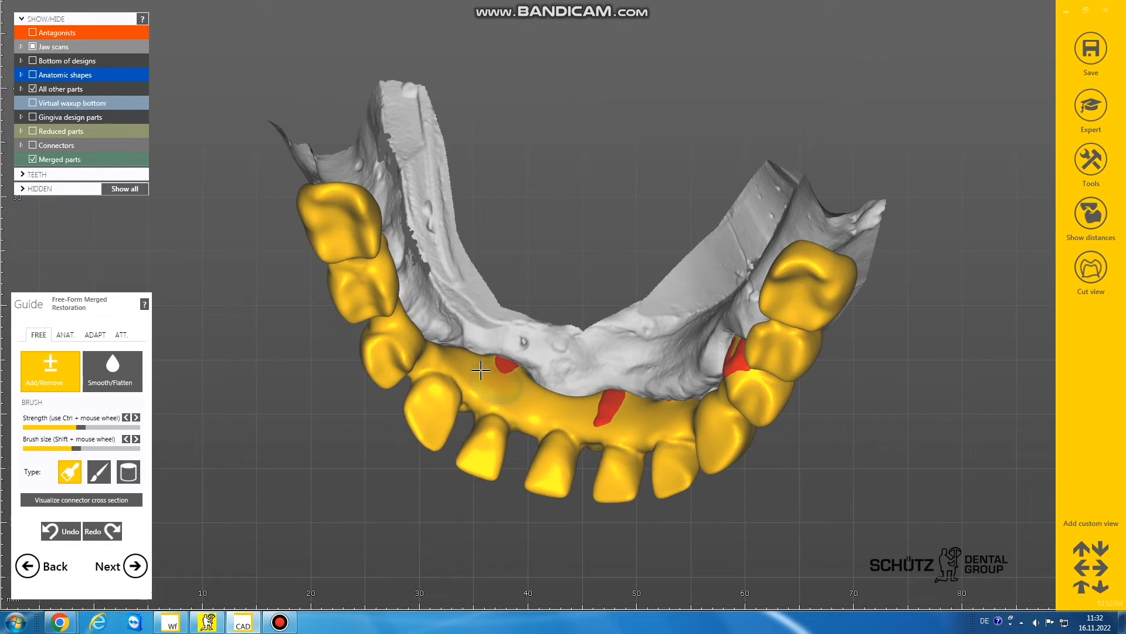
scroll(525, 399, "down", 3)
right_click_drag(525, 398, 480, 337)
scroll(546, 343, "up", 3)
scroll(479, 336, "up", 2)
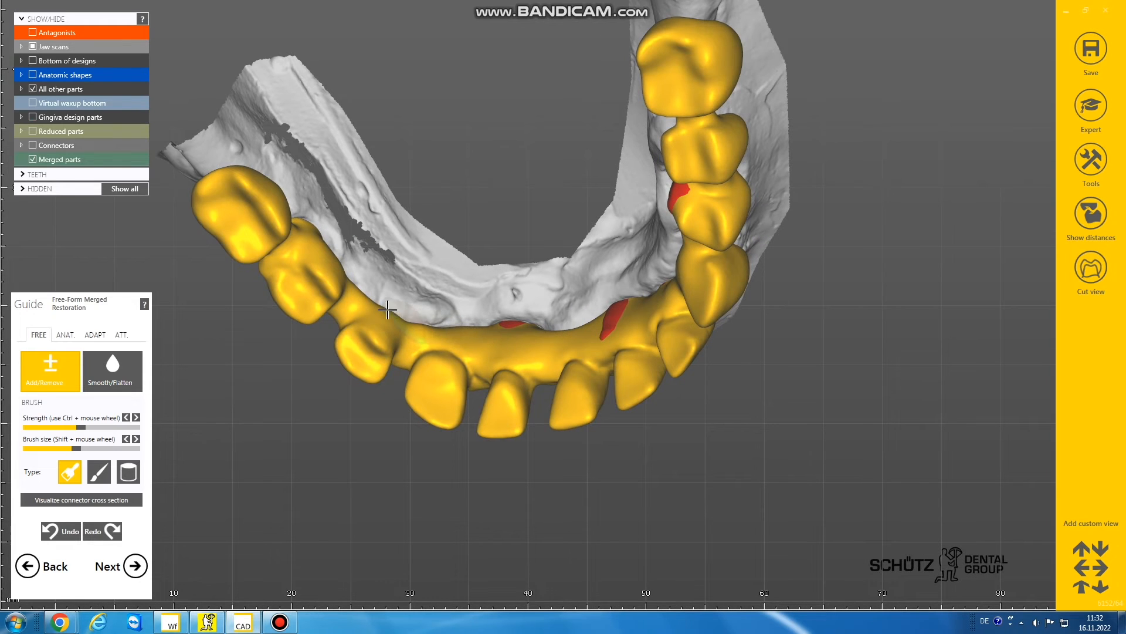
right_click_drag(352, 287, 478, 317)
scroll(441, 320, "down", 3)
- Adapt the merged restoration to the gingiva at a distance of 0.5 mm and inspect its fit from below
left_click(89, 336)
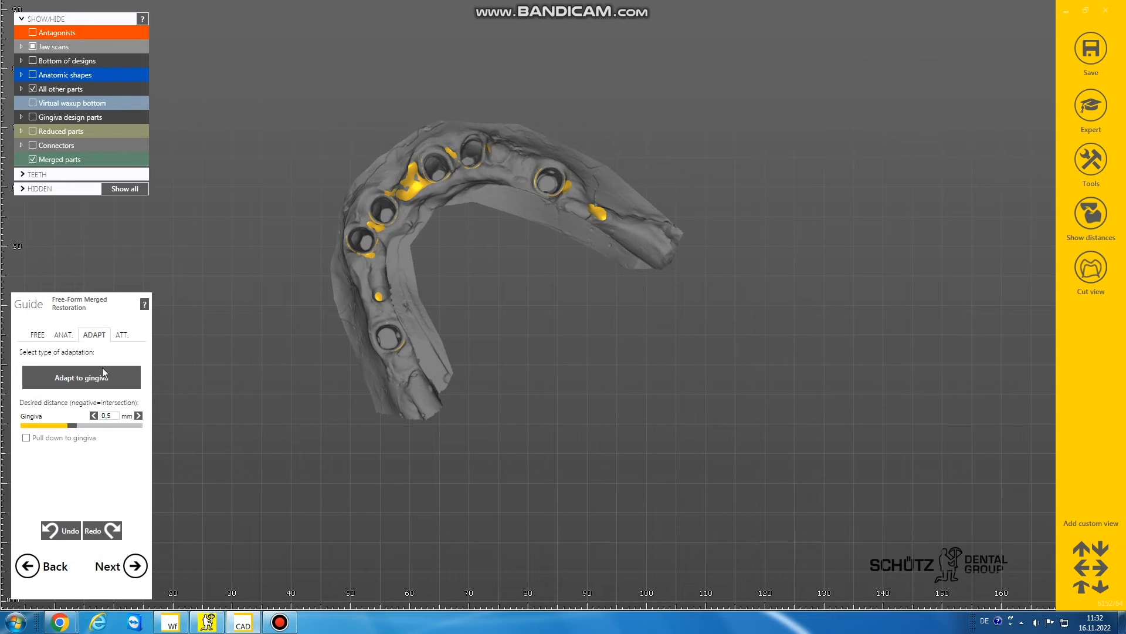
left_click(101, 377)
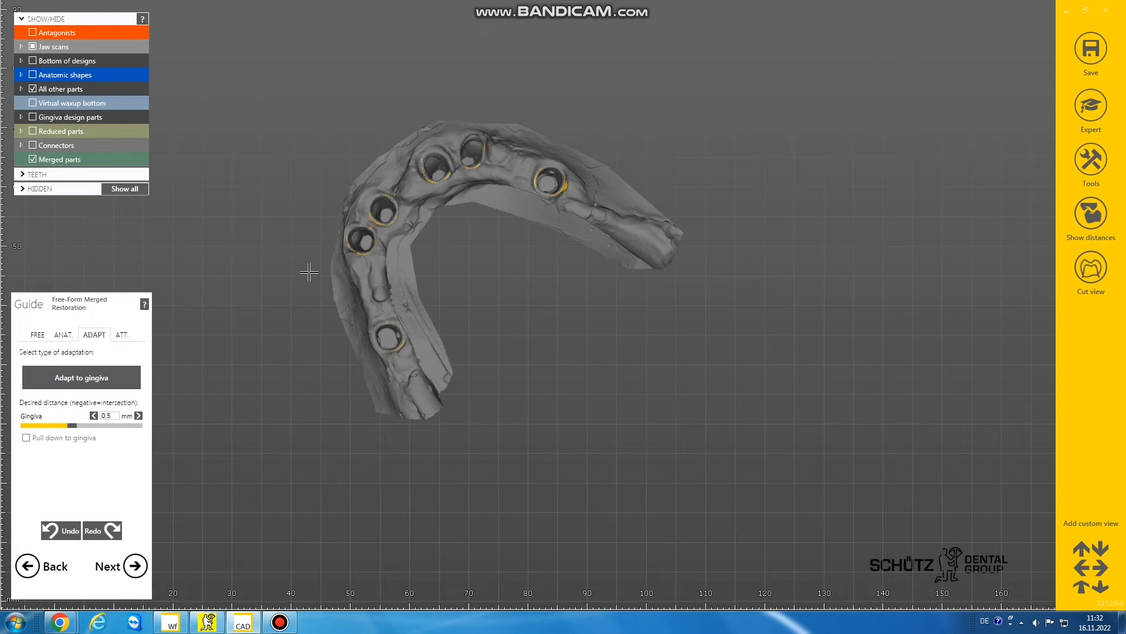
left_click(47, 335)
scroll(541, 254, "up", 5)
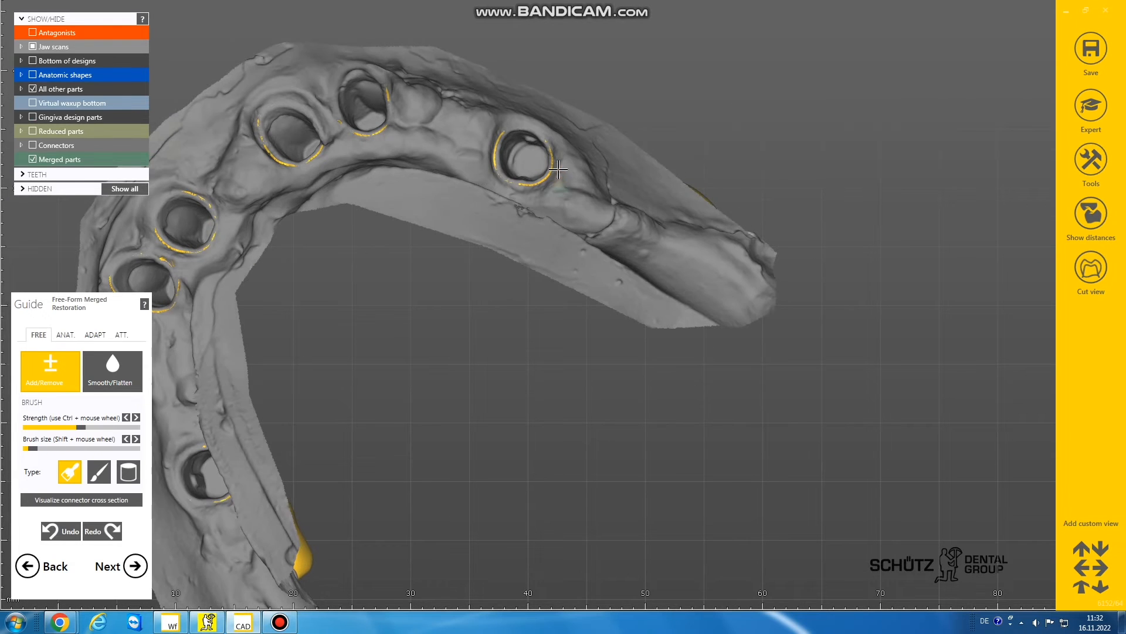
scroll(413, 183, "down", 3)
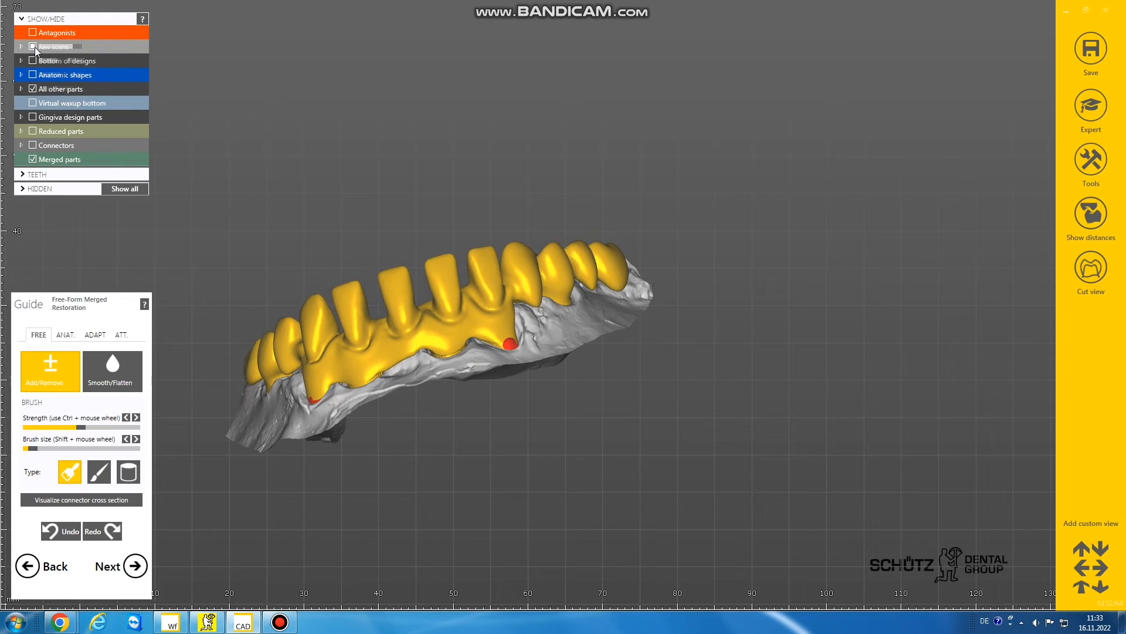
- Hide the jaw scans and smooth the restoration's underside between the implant sites with a small, broad-type Smooth/Flatten brush
right_click_drag(414, 184, 403, 297)
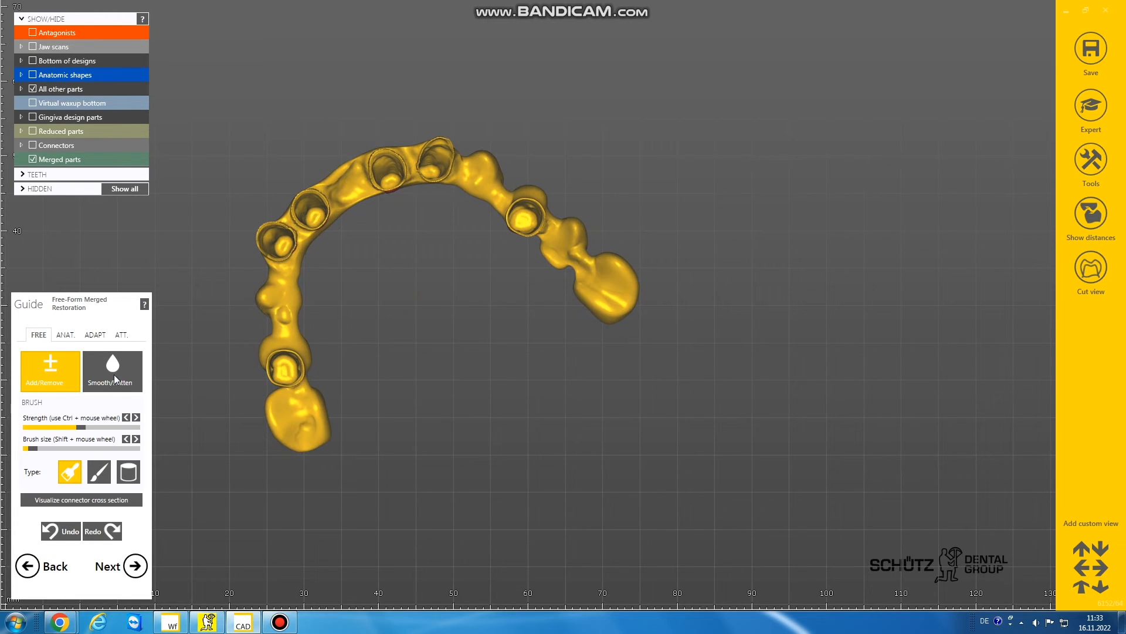
key("shift")
scroll(340, 185, "up", 4)
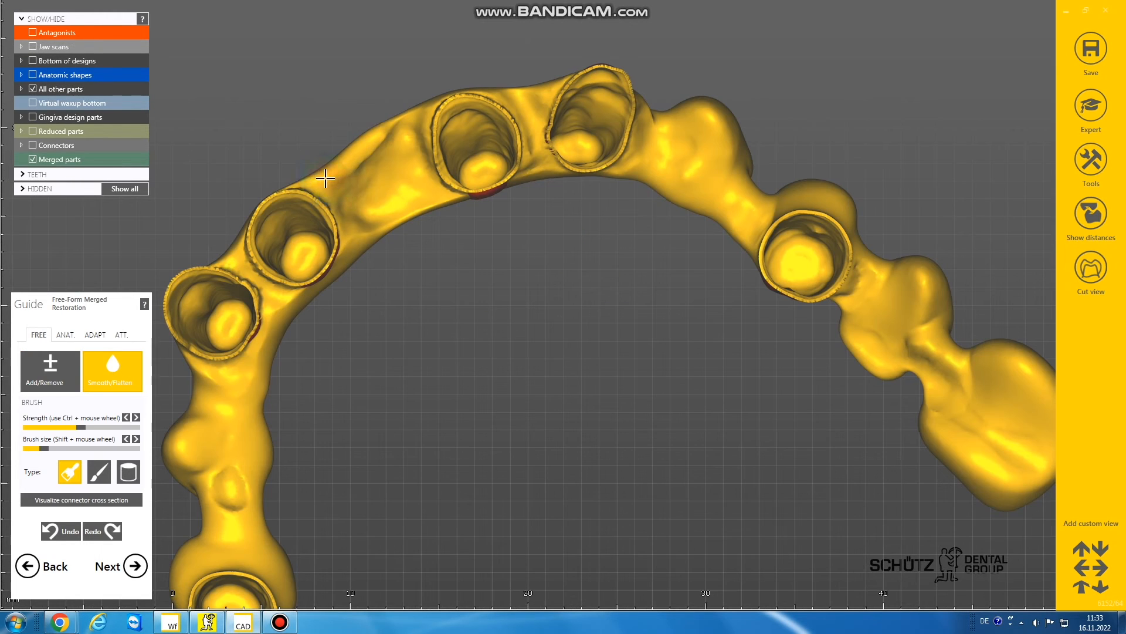
mouse_move(325, 178)
left_mouse_down()
mouse_move(387, 142)
mouse_move(535, 101)
mouse_move(531, 144)
mouse_move(578, 151)
mouse_move(647, 119)
mouse_move(423, 194)
mouse_move(363, 234)
left_mouse_up()
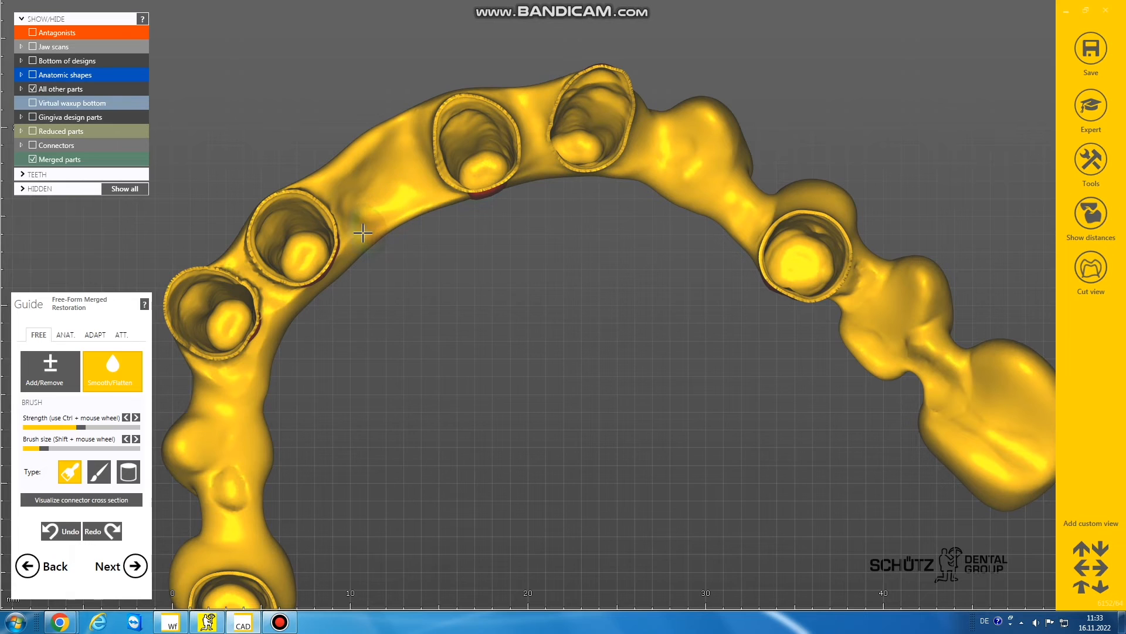
mouse_move(381, 182)
left_mouse_down()
mouse_move(277, 291)
mouse_move(253, 297)
mouse_move(236, 264)
mouse_move(230, 513)
left_mouse_up()
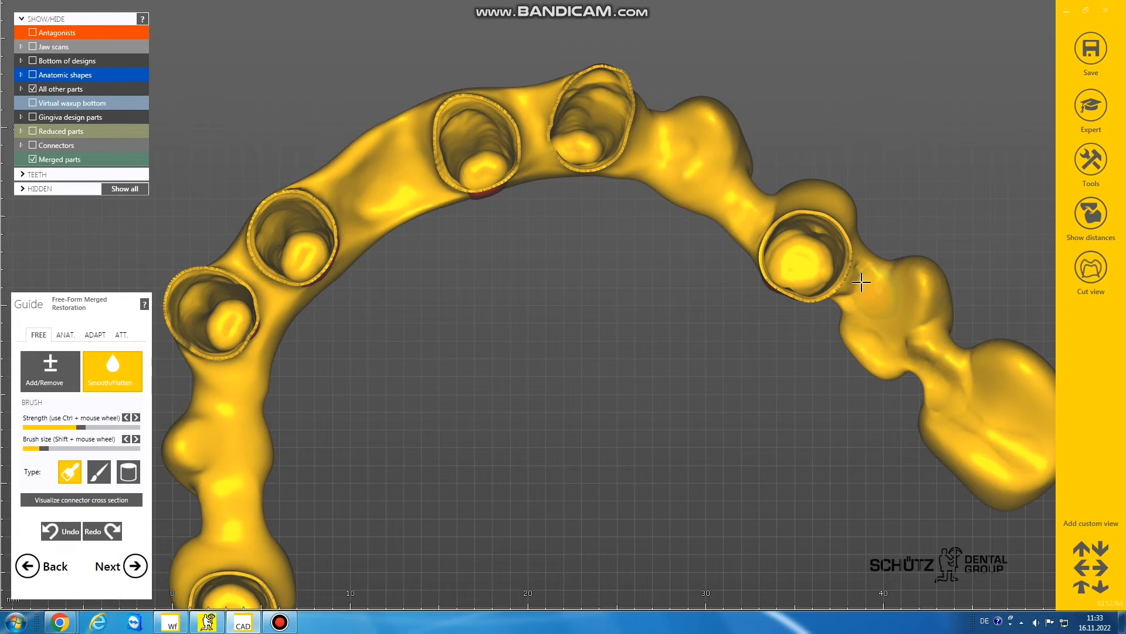
mouse_move(889, 308)
left_mouse_down()
mouse_move(958, 380)
mouse_move(931, 402)
mouse_move(1007, 431)
left_mouse_up()
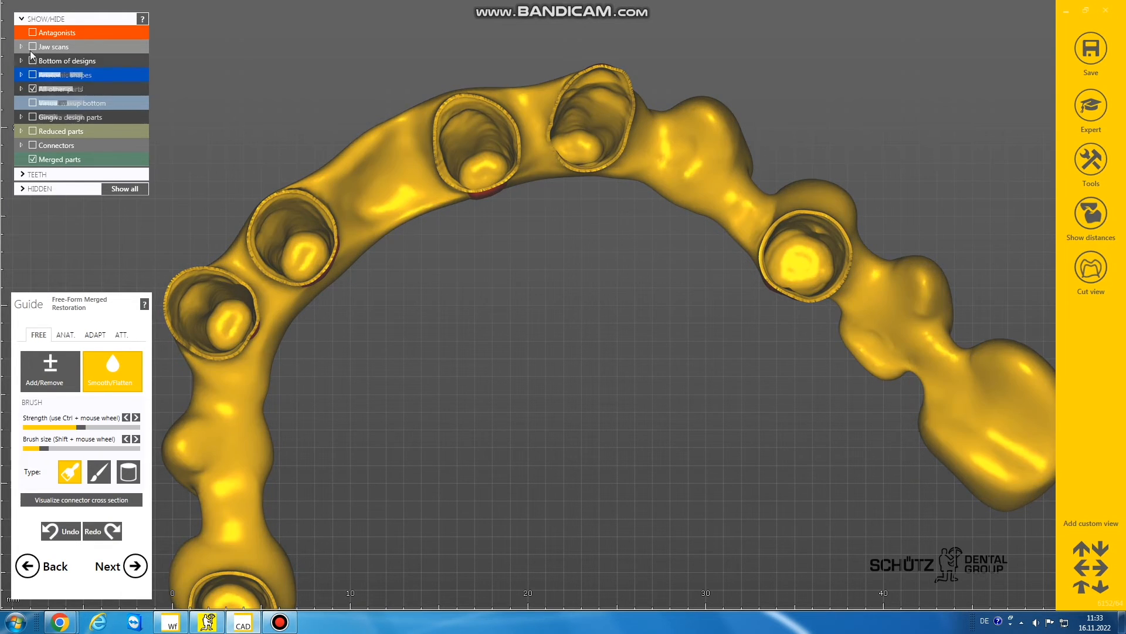
- Show the jaw scans again and readapt the smoothed restoration to the gingiva at 0.5 mm
left_click(32, 46)
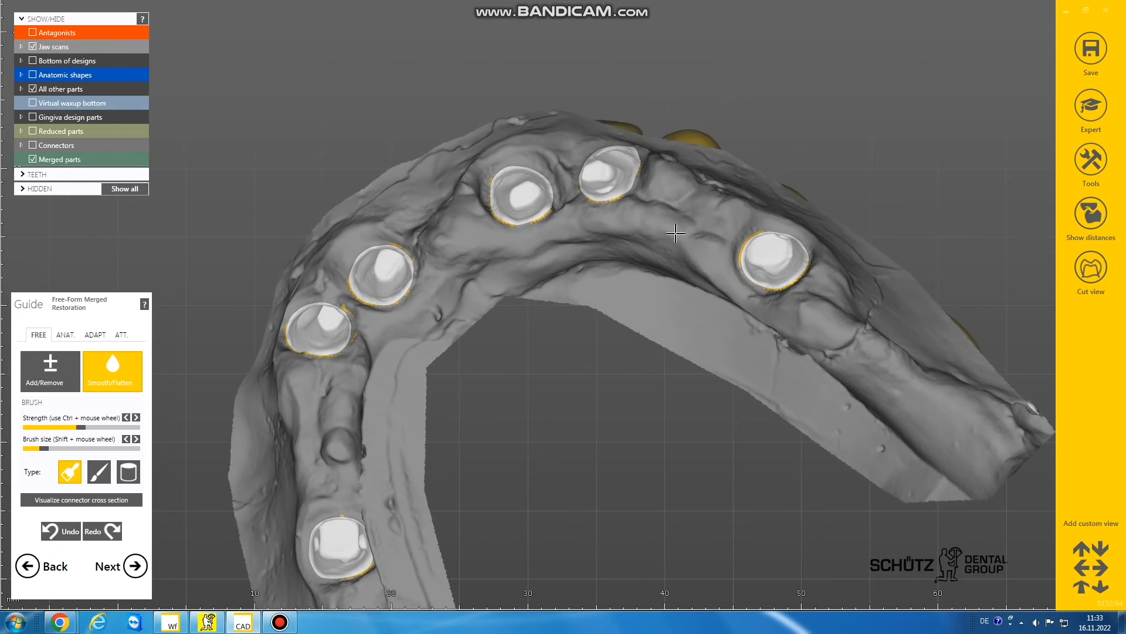
left_click(95, 335)
left_click(93, 378)
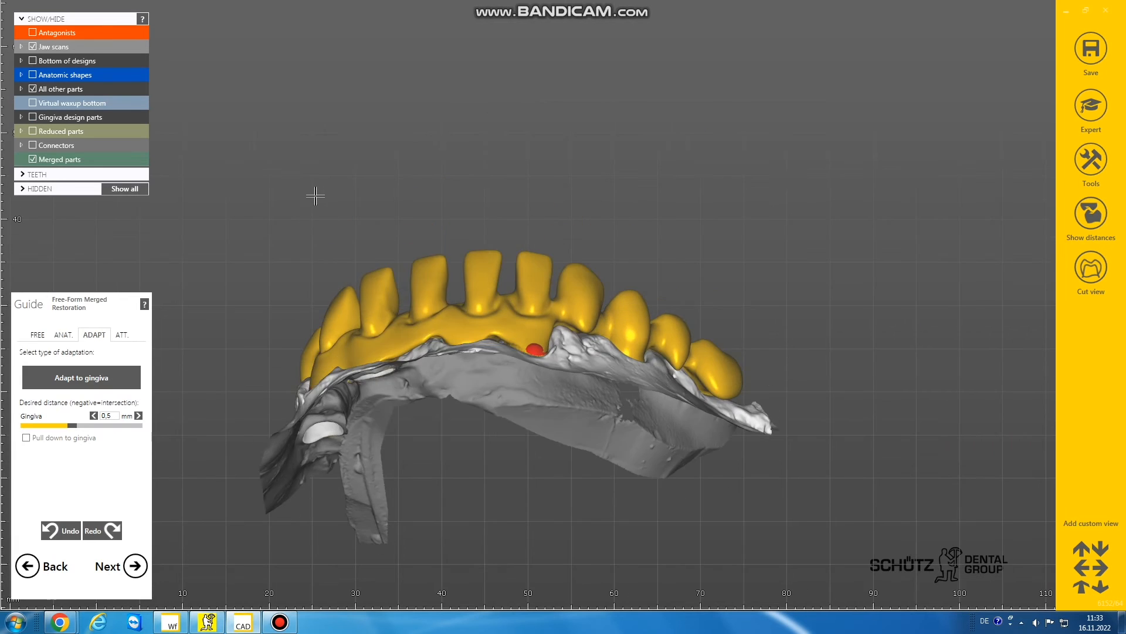
- Contour the labial gingiva below the front teeth with the broad free-form Add/Remove brush type at its smallest size
left_click(38, 334)
scroll(404, 377, "up", 3)
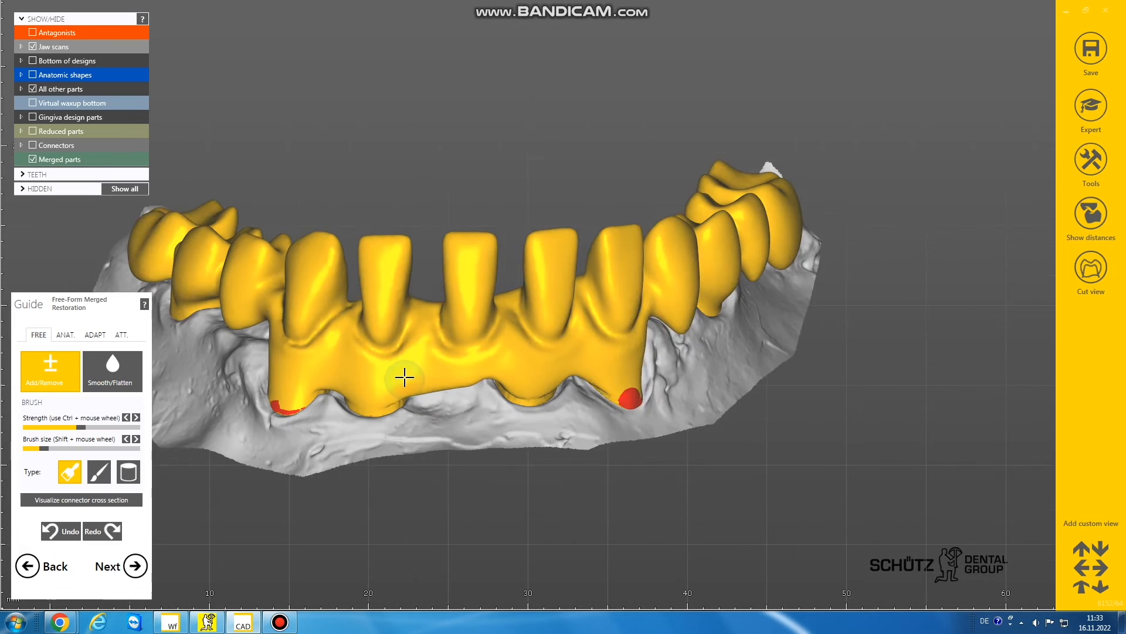
scroll(405, 377, "up", 2)
scroll(411, 375, "down", 2, "shift")
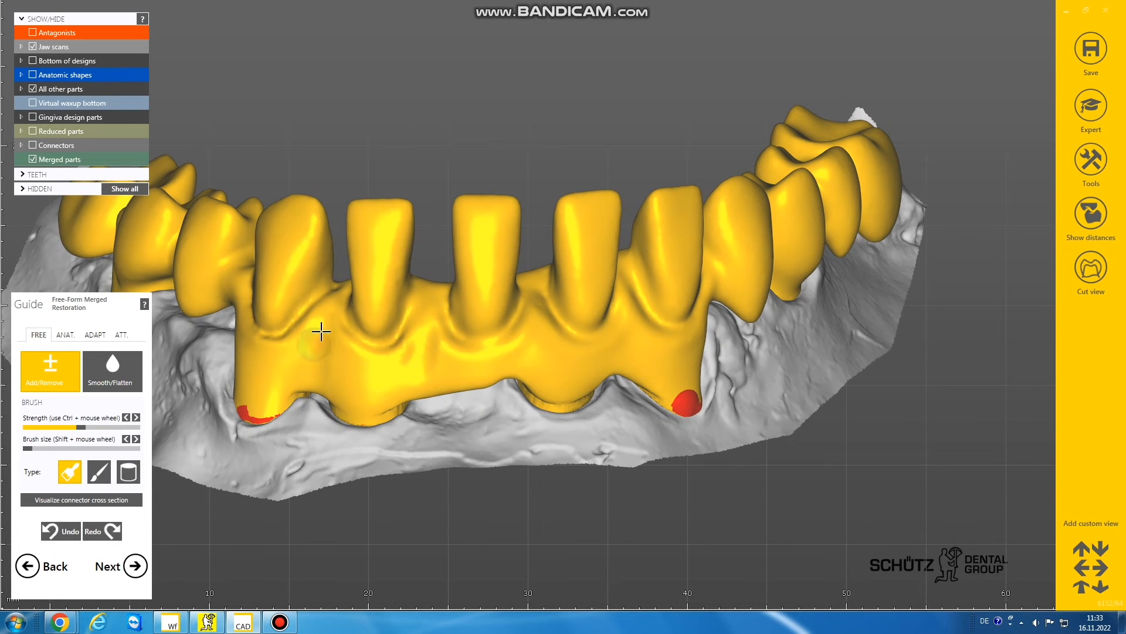
right_click_drag(320, 329, 549, 361)
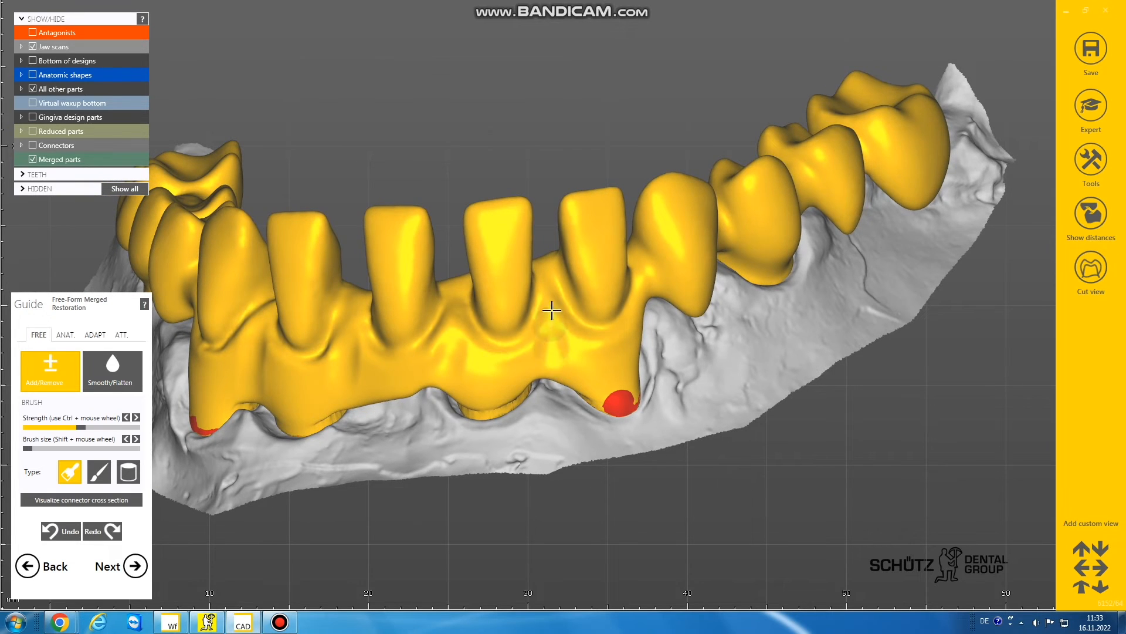
right_click_drag(551, 310, 545, 363)
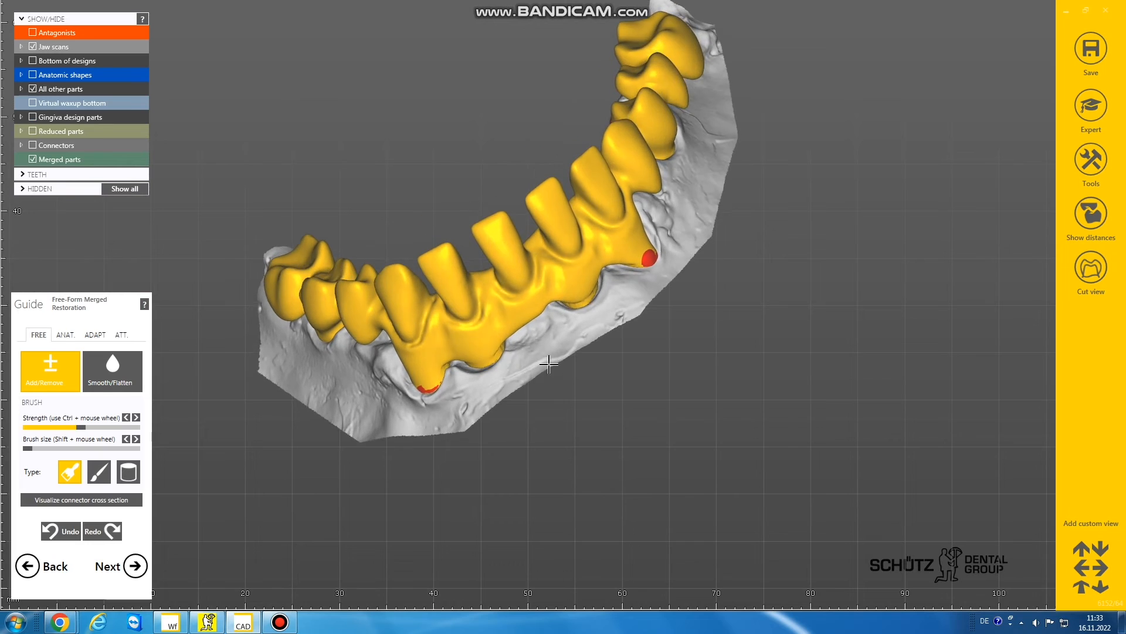
scroll(506, 311, "up", 3)
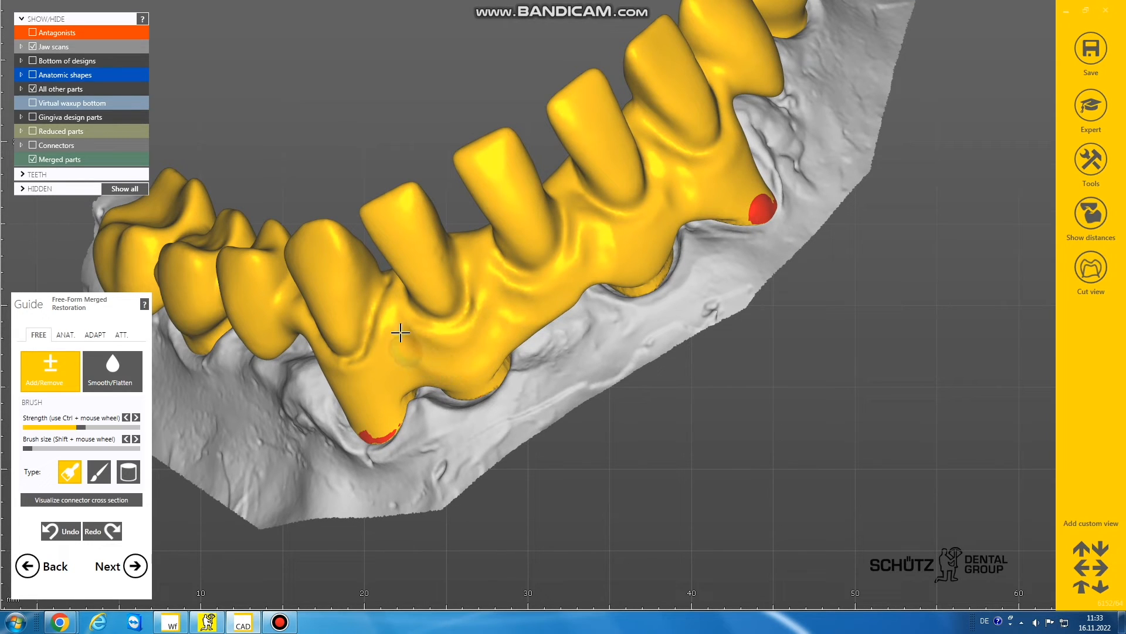
right_click_drag(526, 293, 505, 307)
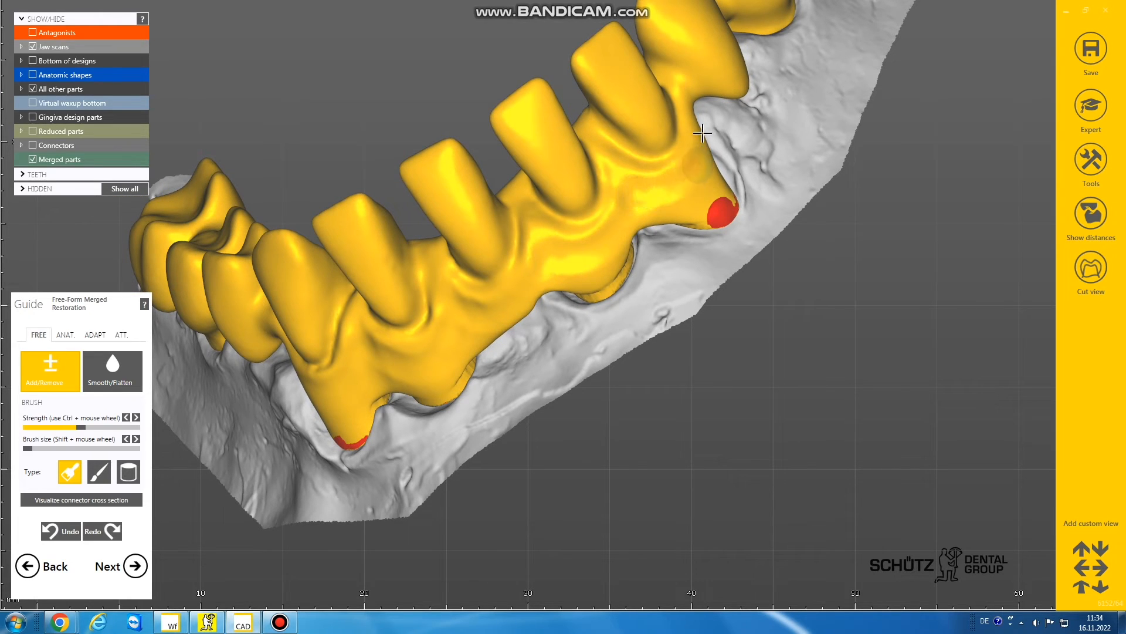
- Smooth the labial gingiva below the front teeth with the broad Smooth/Flatten brush type at a slightly larger size
left_click(113, 371)
right_click_drag(423, 336, 449, 313)
scroll(410, 320, "up", 3, "shift")
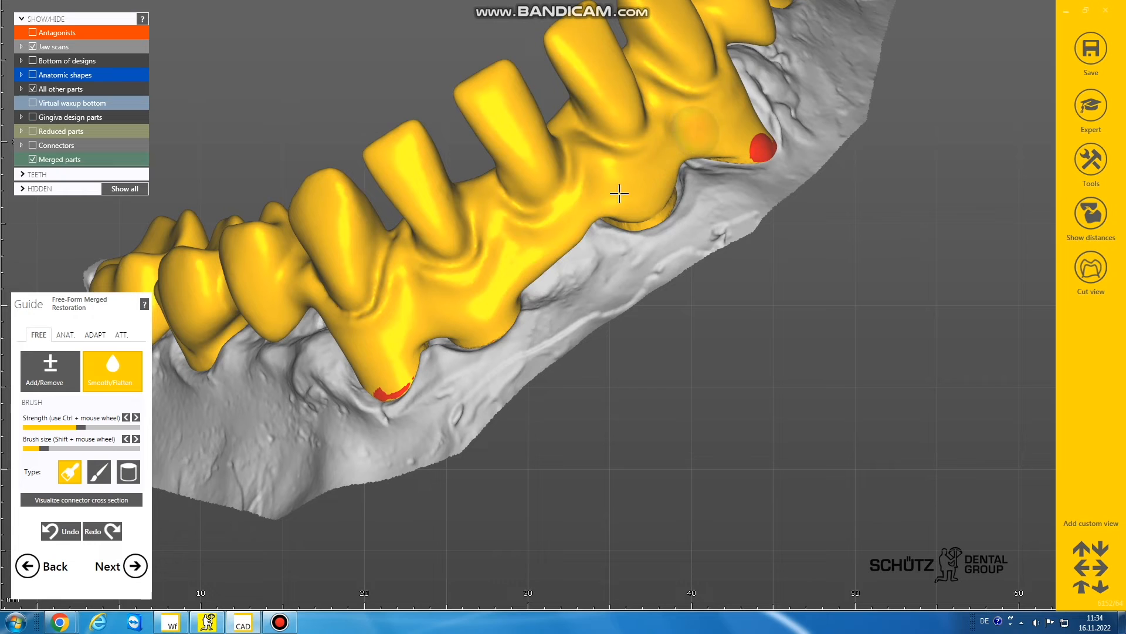
scroll(421, 307, "down", 3)
mouse_move(400, 306)
right_mouse_down()
mouse_move(410, 324)
mouse_move(394, 379)
right_mouse_up()
scroll(409, 318, "down", 3)
- Refine the labial gingival margins around the incisors with Add/Remove, using the broad brush type at its smallest size
left_click(67, 374)
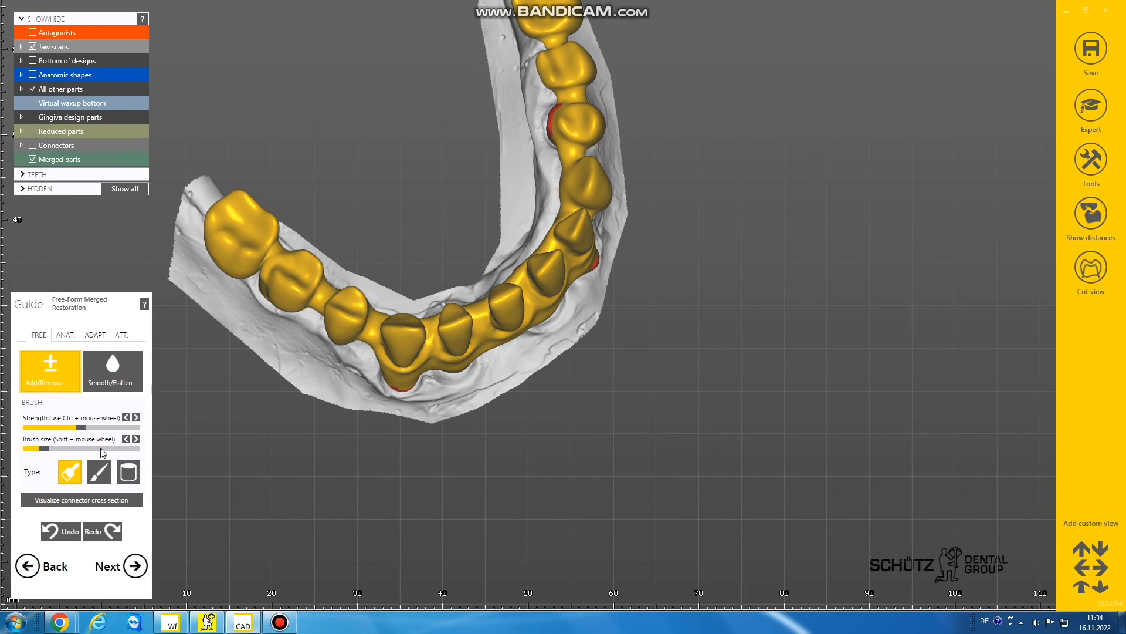
left_click(99, 471)
right_click_drag(516, 372, 516, 360)
scroll(503, 315, "up", 5)
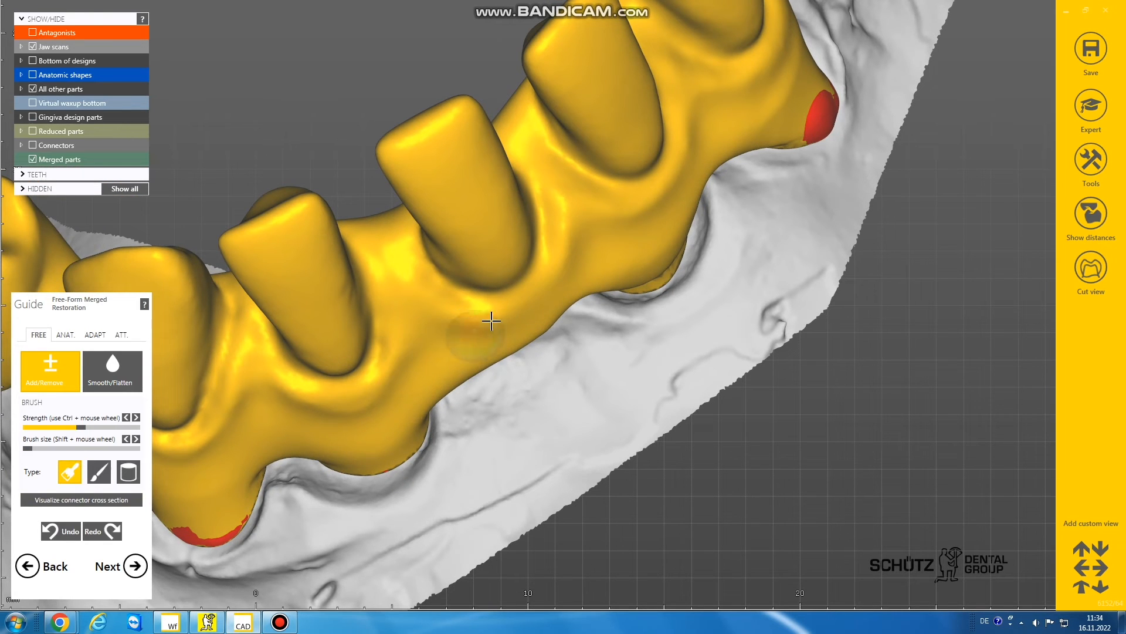
- Smooth the lower labial edge of the gingiva with the smallest broad-type Smooth/Flatten brush and inspect the bridge from several sides
scroll(555, 248, "down", 4)
right_click_drag(533, 315, 536, 360)
scroll(530, 323, "down", 4)
scroll(535, 360, "up", 6)
key("shift")
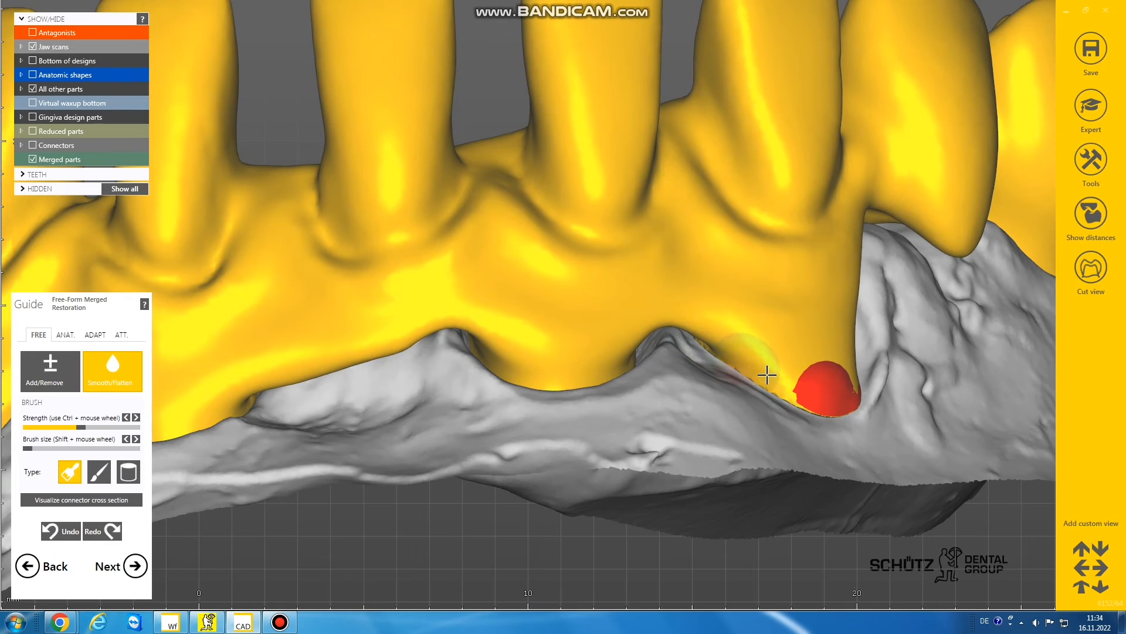
key("Down")
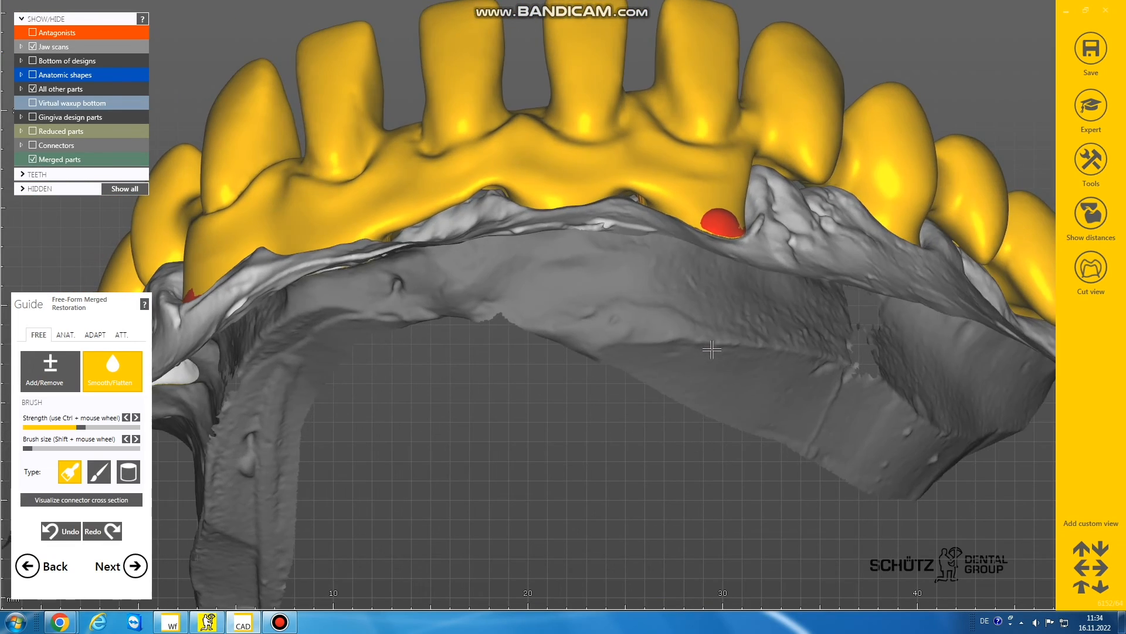
key("Up")
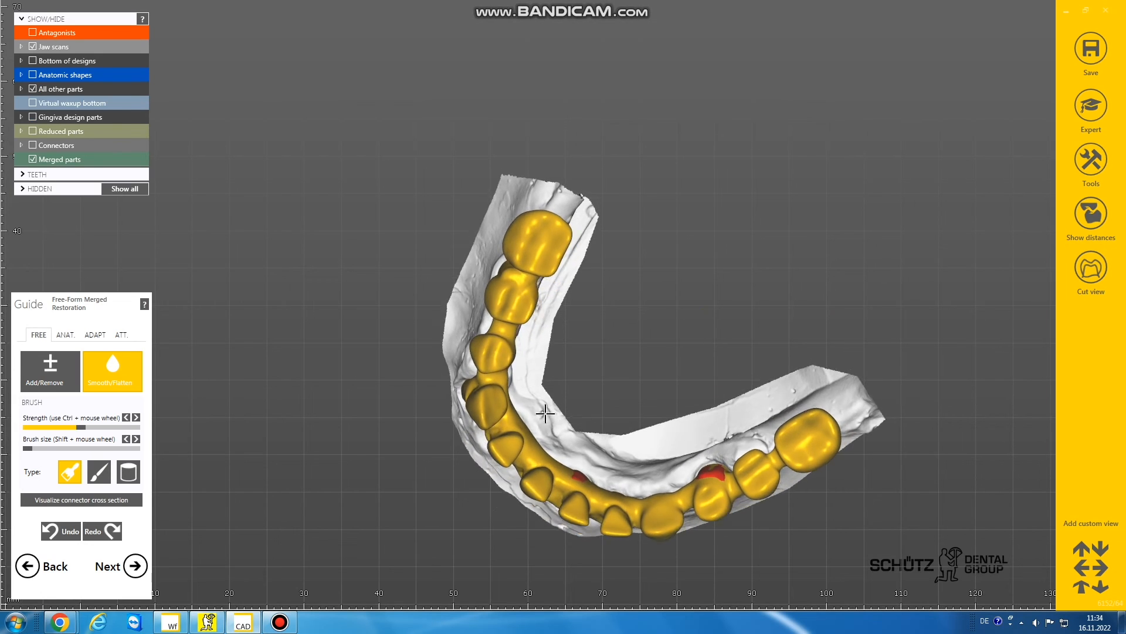
scroll(540, 415, "up", 3)
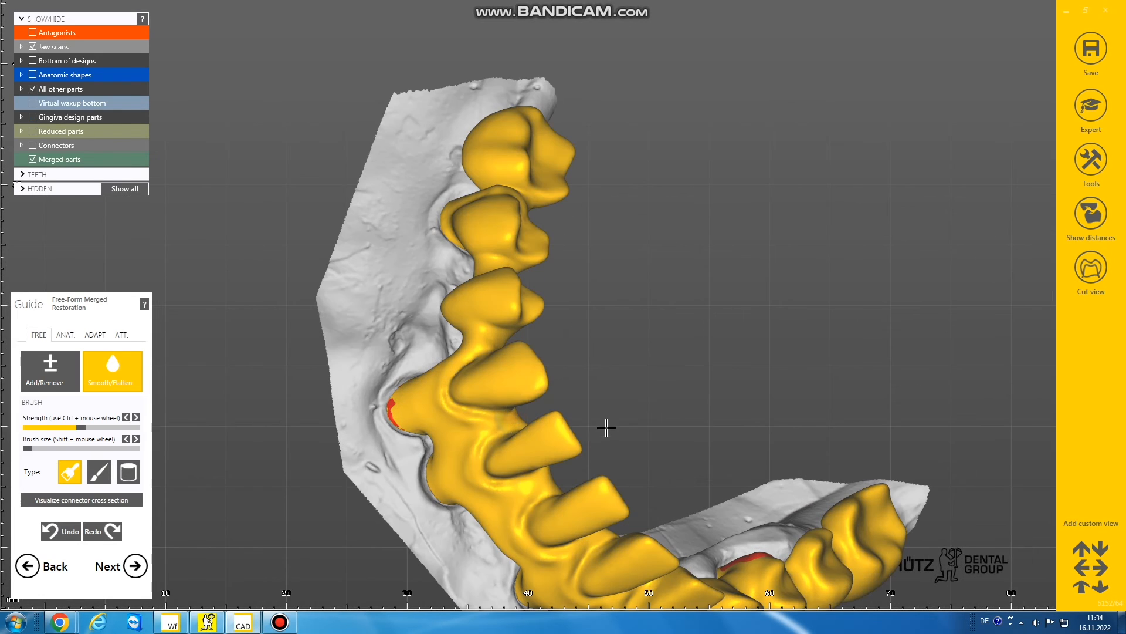
key("Down")
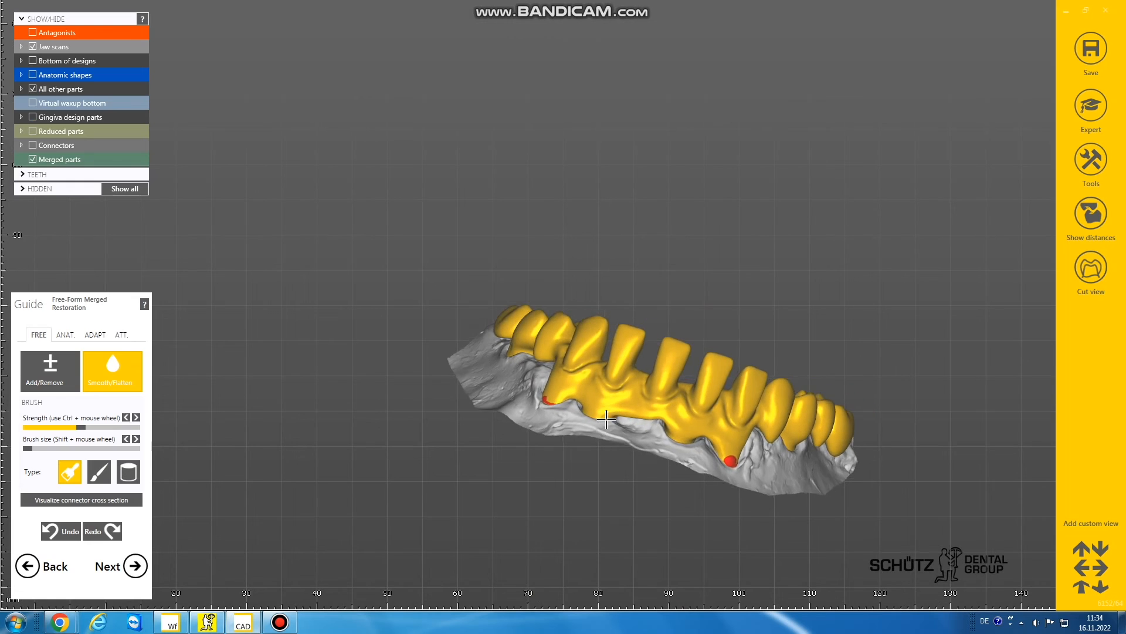
- Adjust the shape of the front tooth next to the canine with the anatomic Tooth Parts and Entire Tooth presets, keeping movement Free
key("Down")
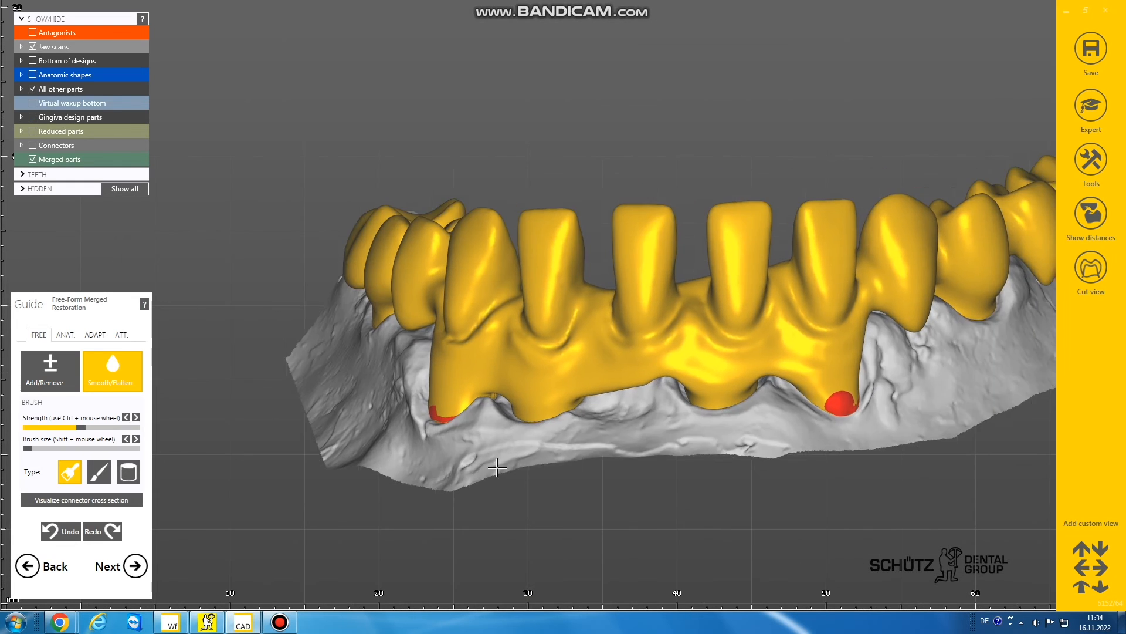
left_click(65, 334)
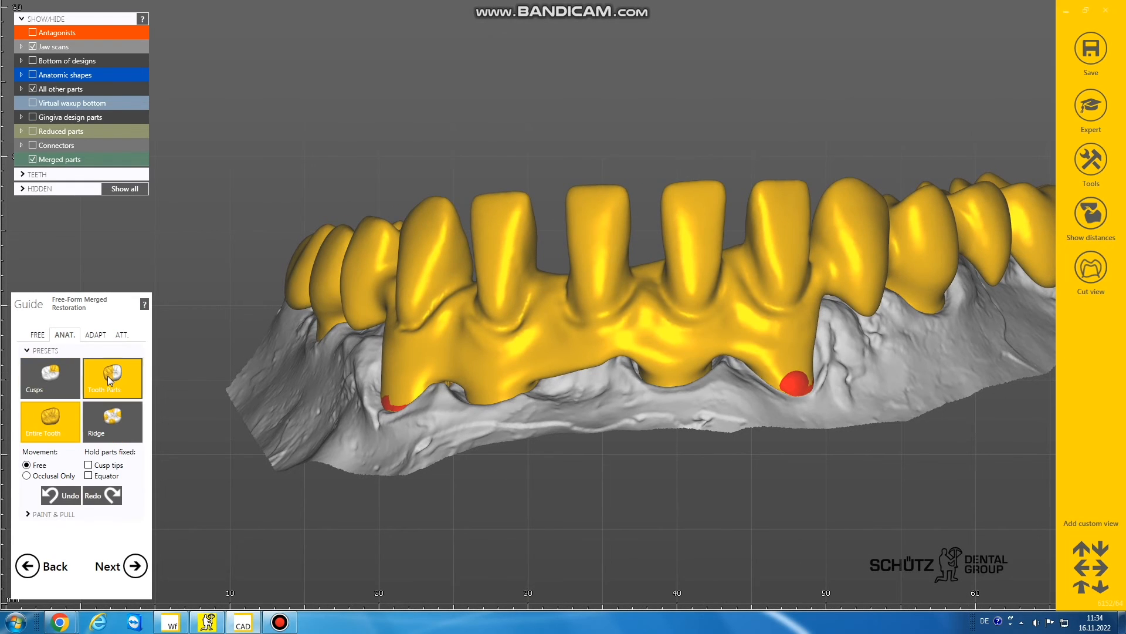
left_click(110, 380)
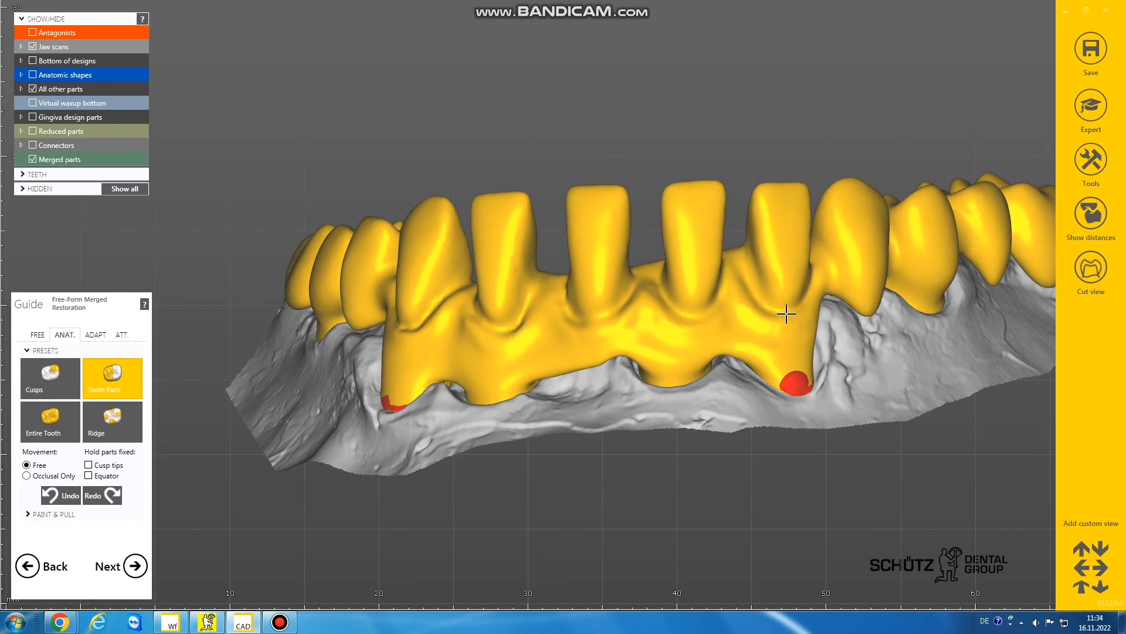
left_click(50, 420)
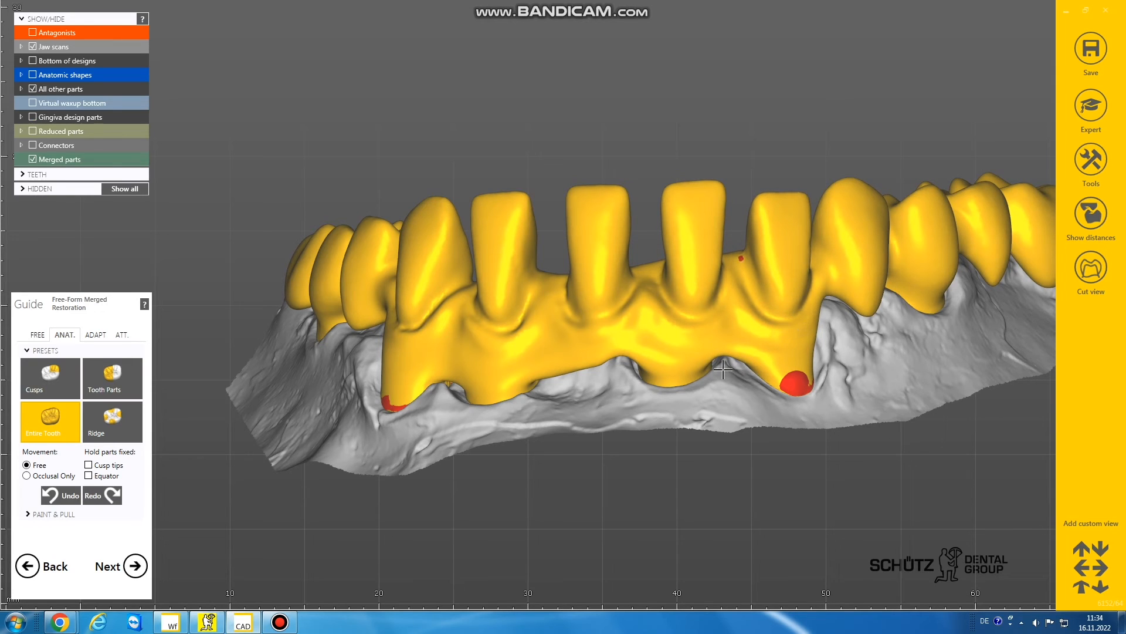
scroll(590, 353, "down", 2)
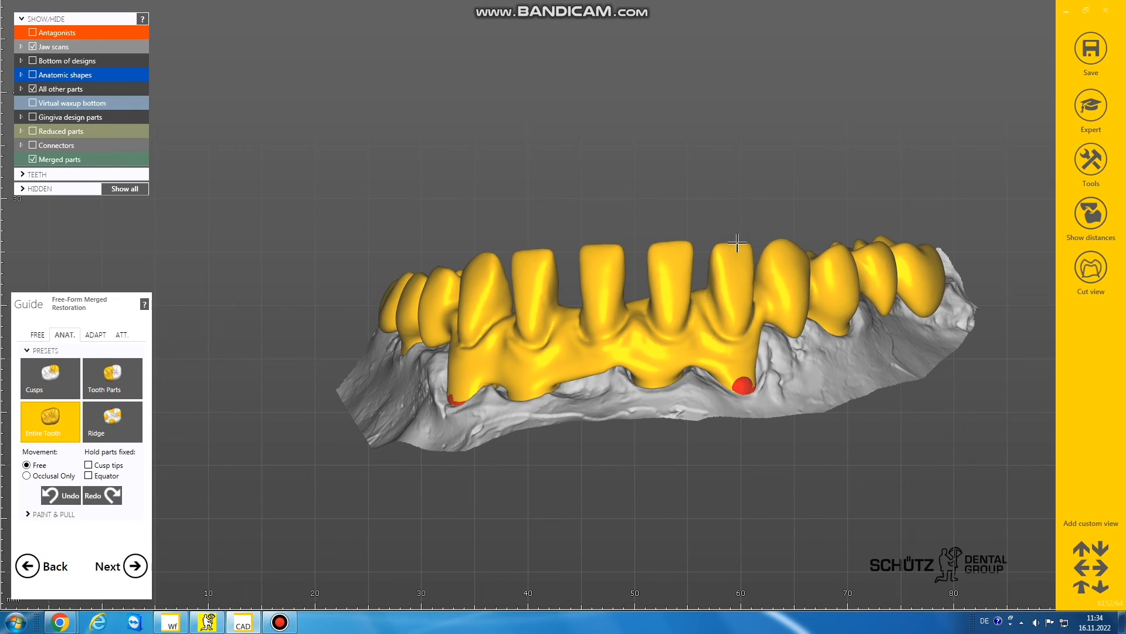
mouse_move(699, 381)
right_mouse_down()
mouse_move(675, 384)
mouse_move(695, 380)
right_mouse_up()
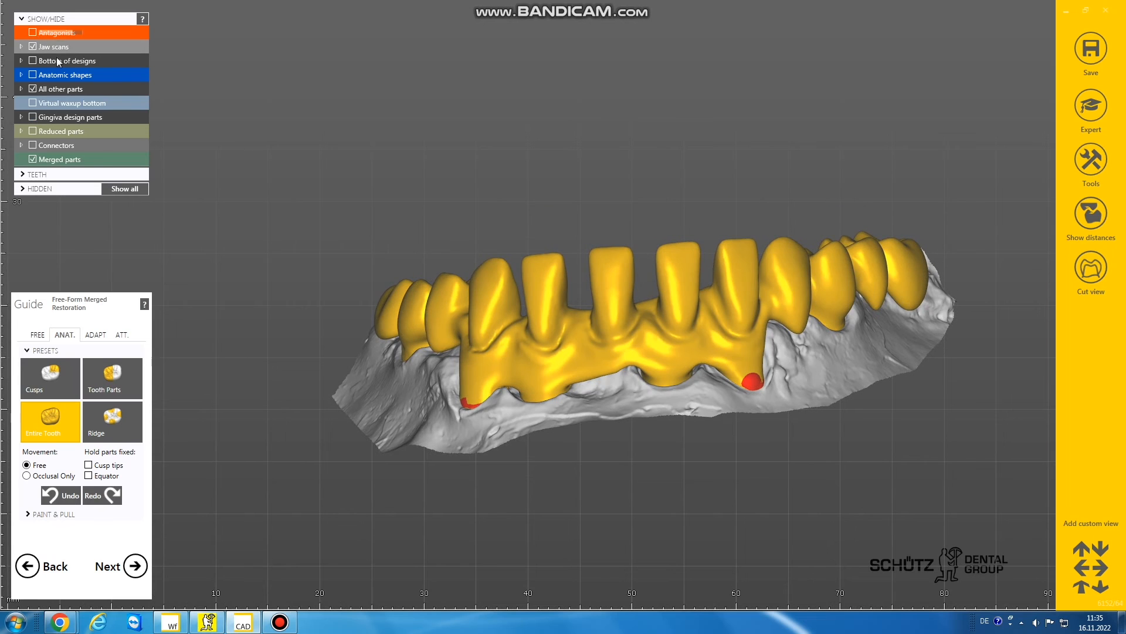
- Show the antagonists to check the front teeth against them, hide them again and return to free-forming
left_click(33, 32)
scroll(565, 340, "up", 3)
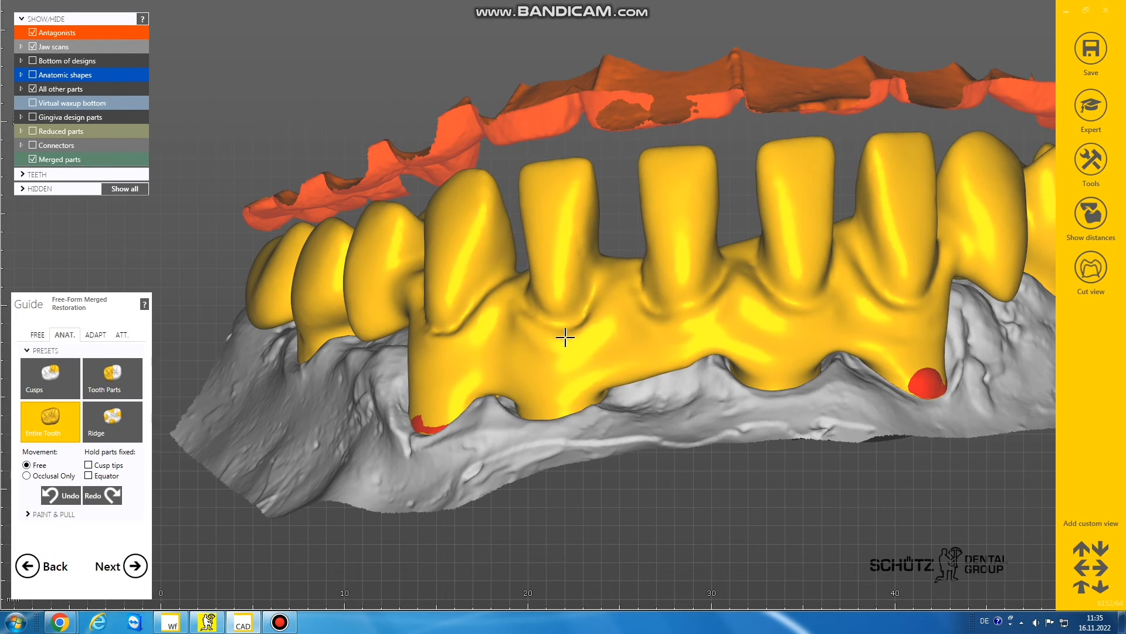
scroll(566, 337, "down", 5)
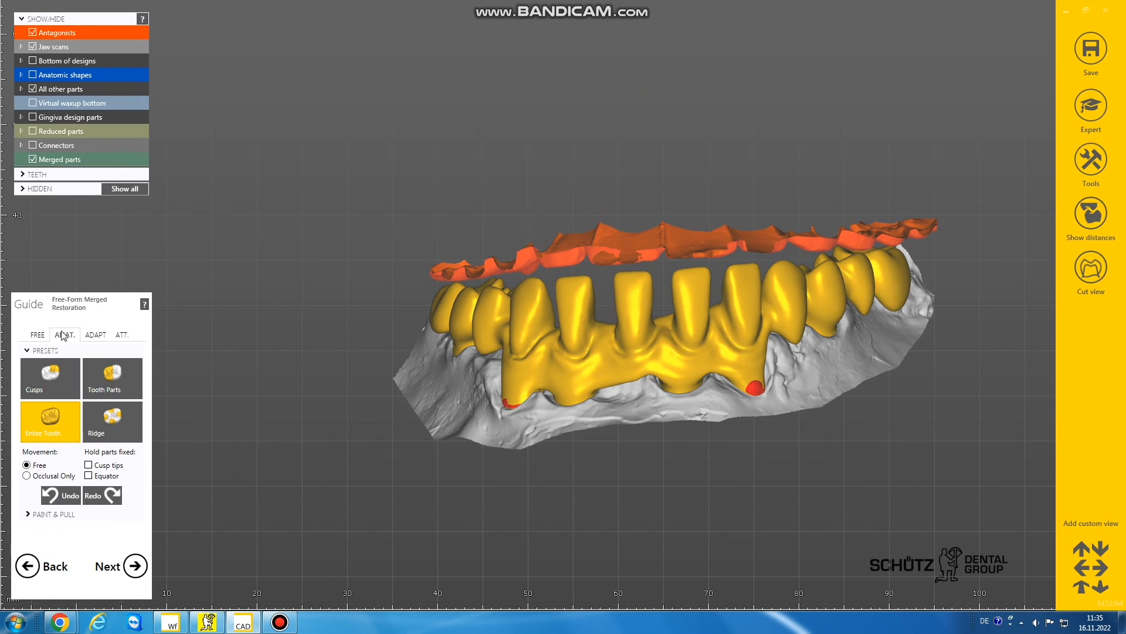
left_click(37, 334)
left_click(33, 33)
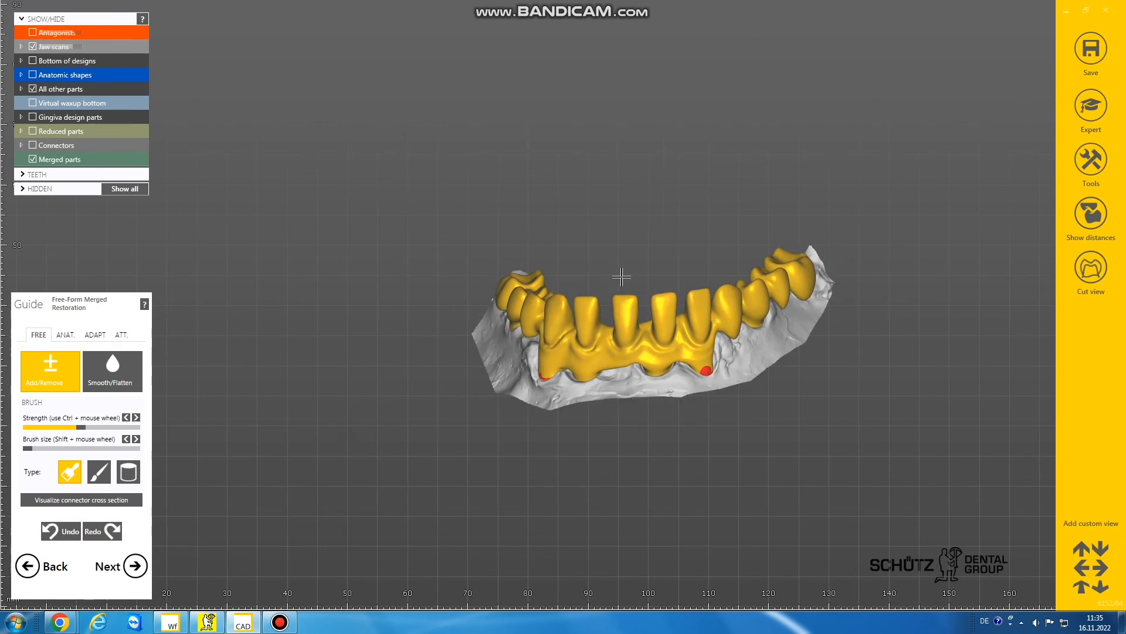
- Contour the labial gingiva between and below the incisors with Add/Remove, using the broad brush type at its smallest size
right_click_drag(621, 272, 619, 274)
scroll(623, 276, "down", 2)
scroll(595, 398, "up", 5)
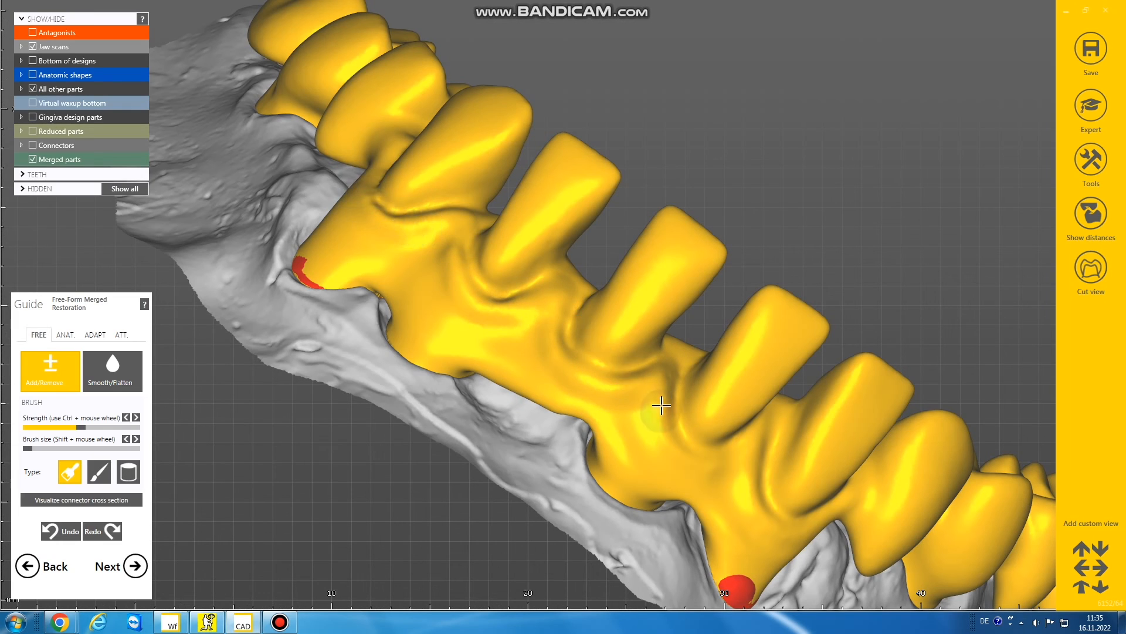
mouse_move(652, 389)
left_mouse_down()
mouse_move(659, 425)
mouse_move(682, 451)
left_mouse_up()
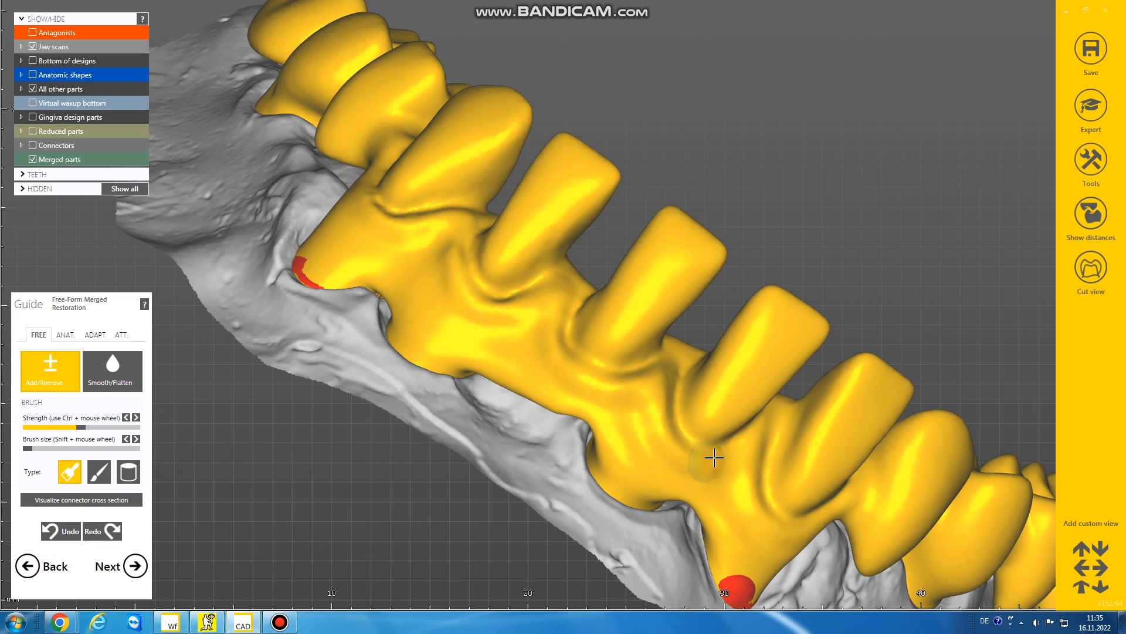
mouse_move(750, 476)
left_mouse_down()
mouse_move(772, 521)
mouse_move(845, 511)
left_mouse_up()
scroll(576, 375, "down", 5)
mouse_move(576, 375)
right_mouse_down()
mouse_move(589, 372)
mouse_move(579, 374)
right_mouse_up()
scroll(589, 371, "down", 4)
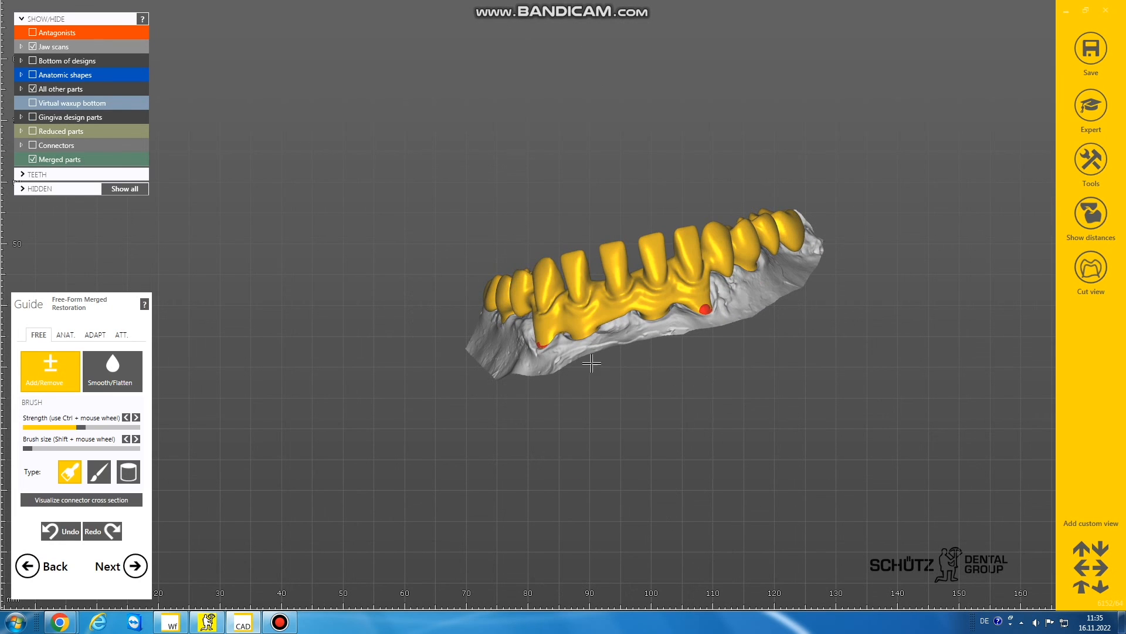
scroll(592, 363, "up", 6)
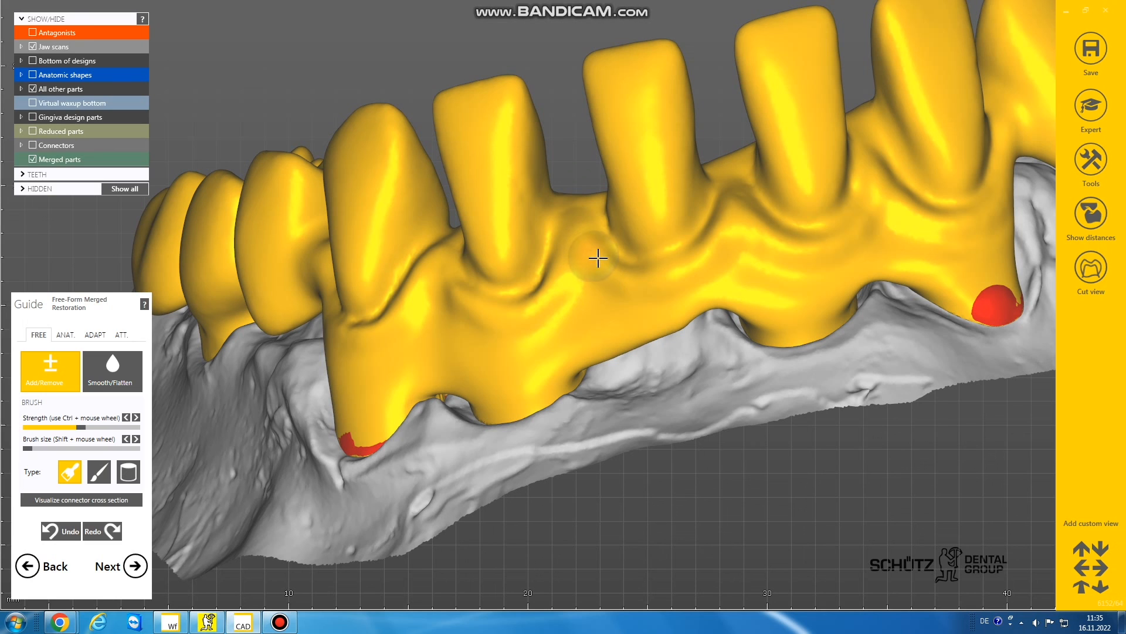
scroll(734, 244, "down", 4)
- Shape the gingival margins and papillae around the front teeth with Add/Remove, using the fine brush type at a small size
left_click(111, 371)
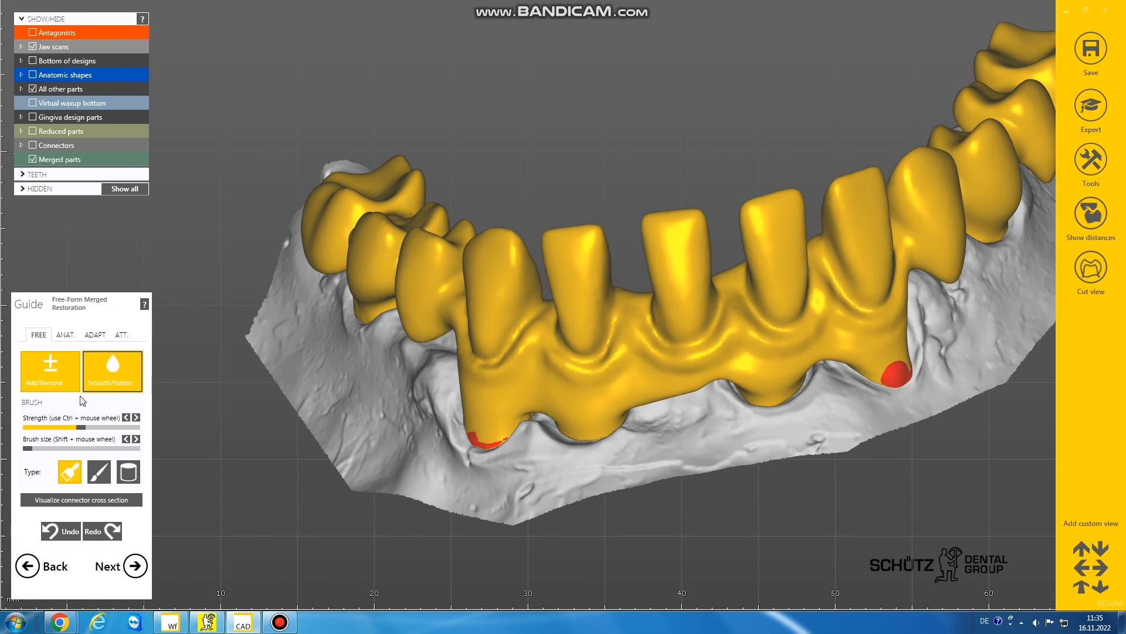
left_click(98, 472)
right_click_drag(610, 359, 646, 387)
scroll(709, 395, "up", 4)
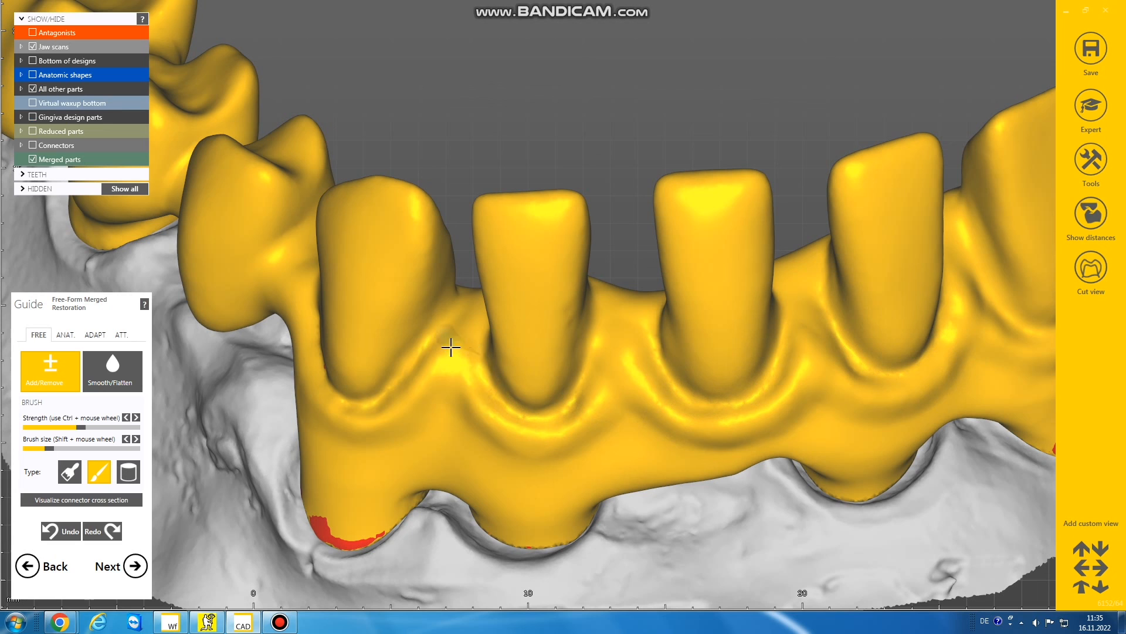
scroll(361, 372, "down", 4)
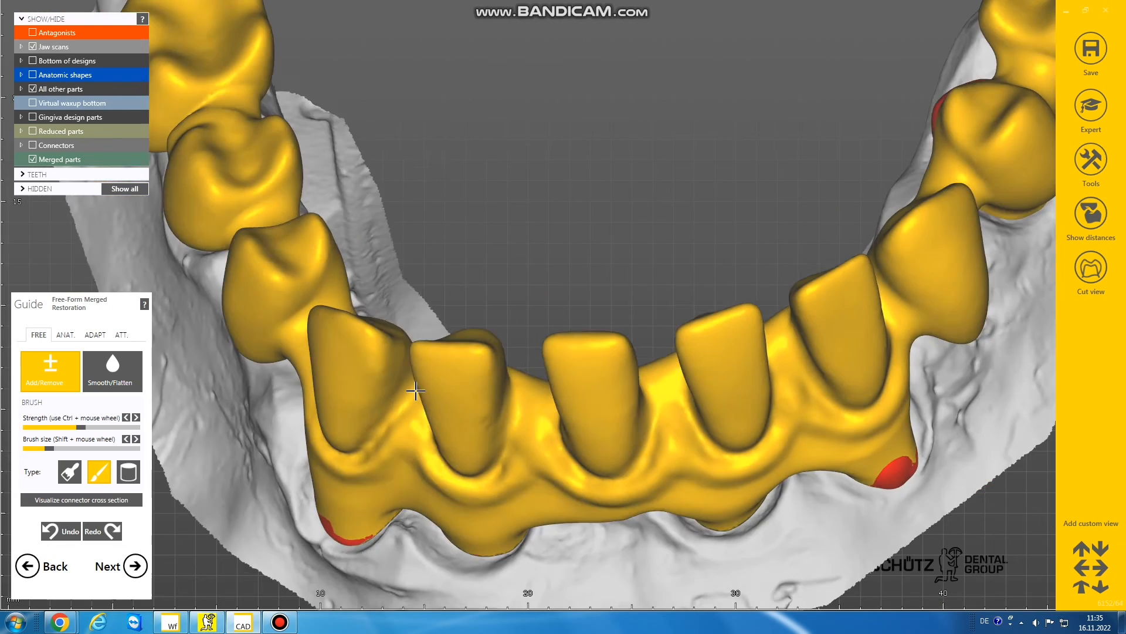
right_click_drag(410, 390, 437, 384)
scroll(737, 291, "up", 2)
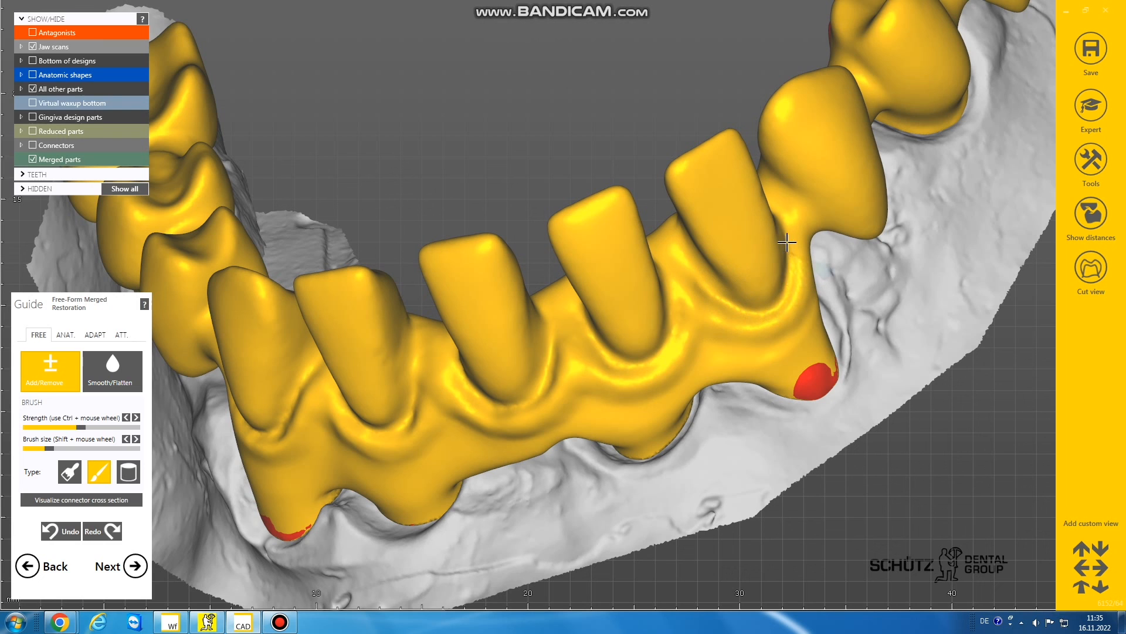
scroll(759, 306, "down", 3)
scroll(680, 259, "up", 4)
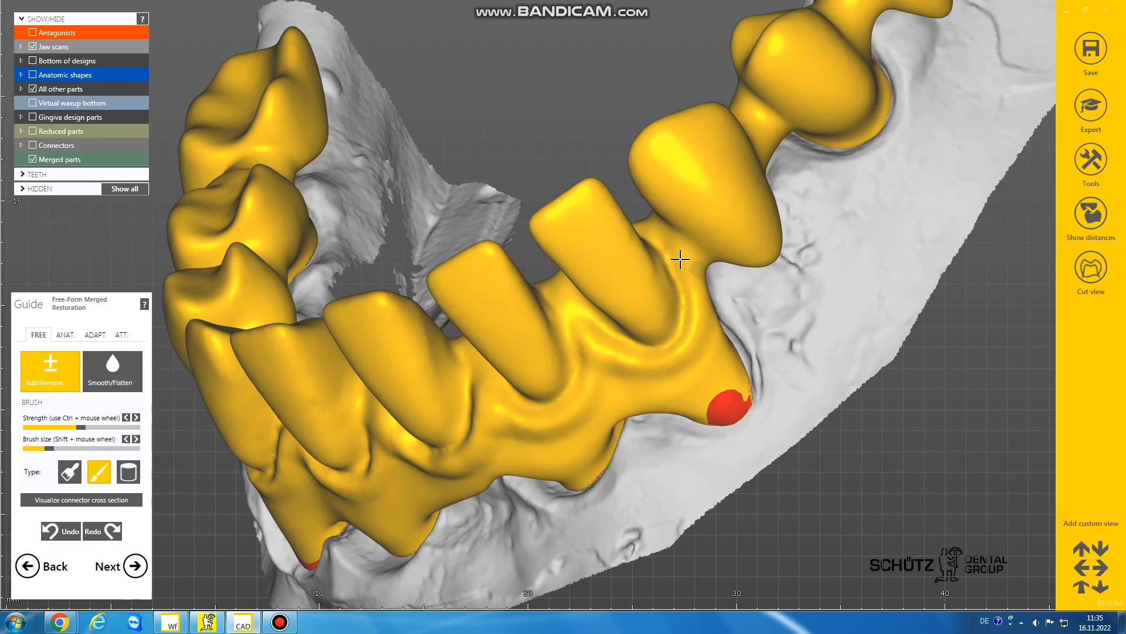
scroll(677, 354, "down", 6)
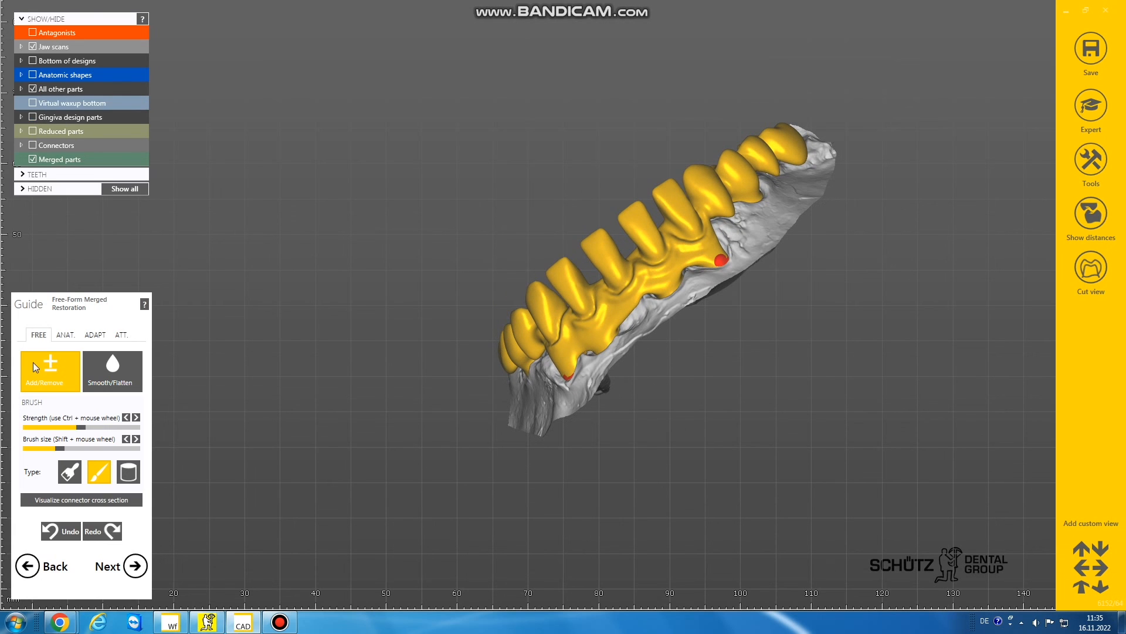
- Smooth the labial gingiva around the front teeth with Smooth/Flatten, using the fine brush type at a medium size
left_click(111, 369)
scroll(629, 269, "up", 5)
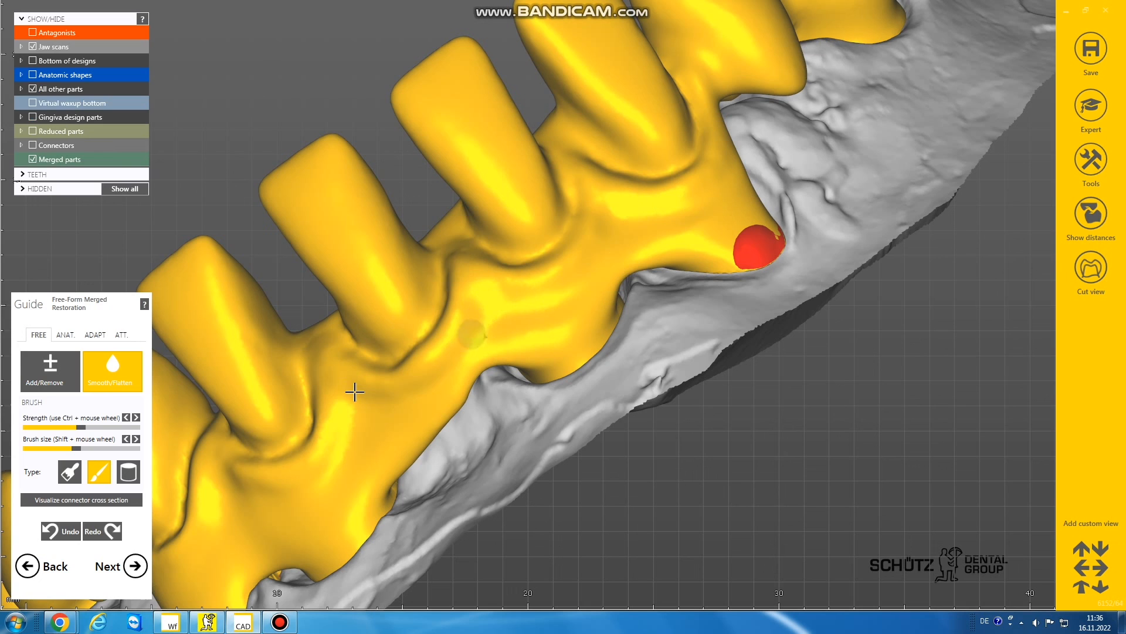
scroll(511, 355, "down", 6)
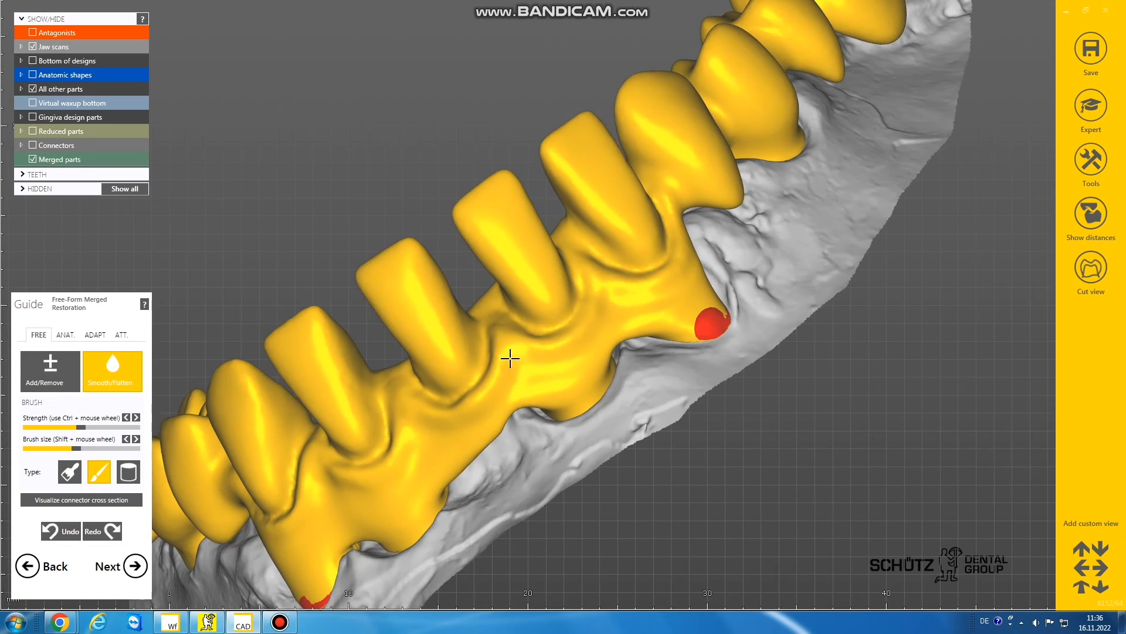
right_click_drag(511, 360, 493, 363)
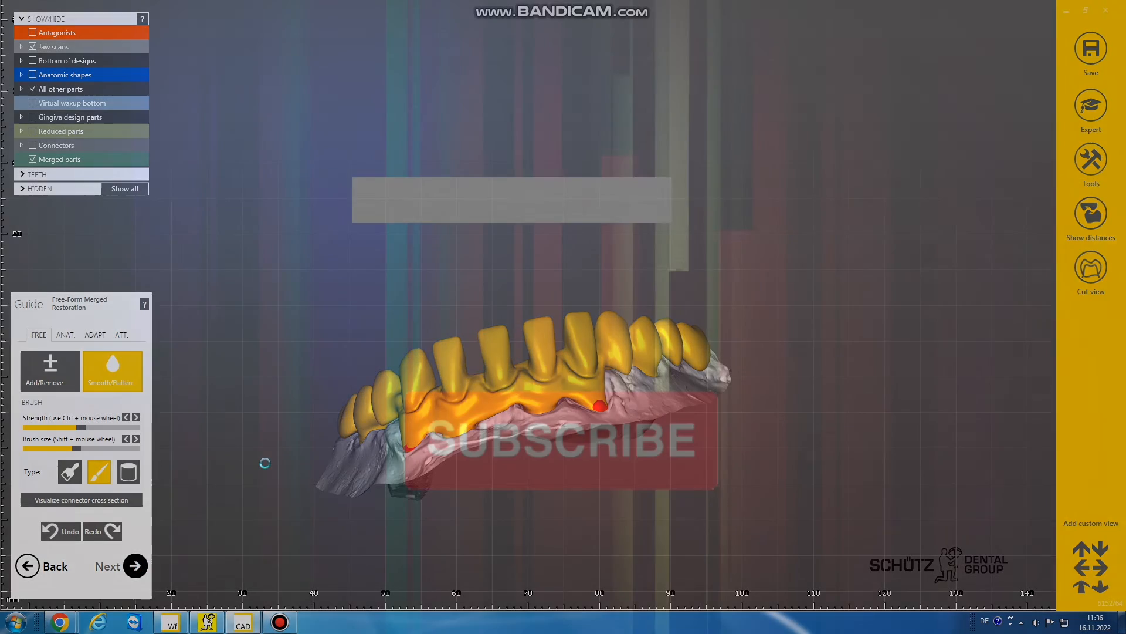